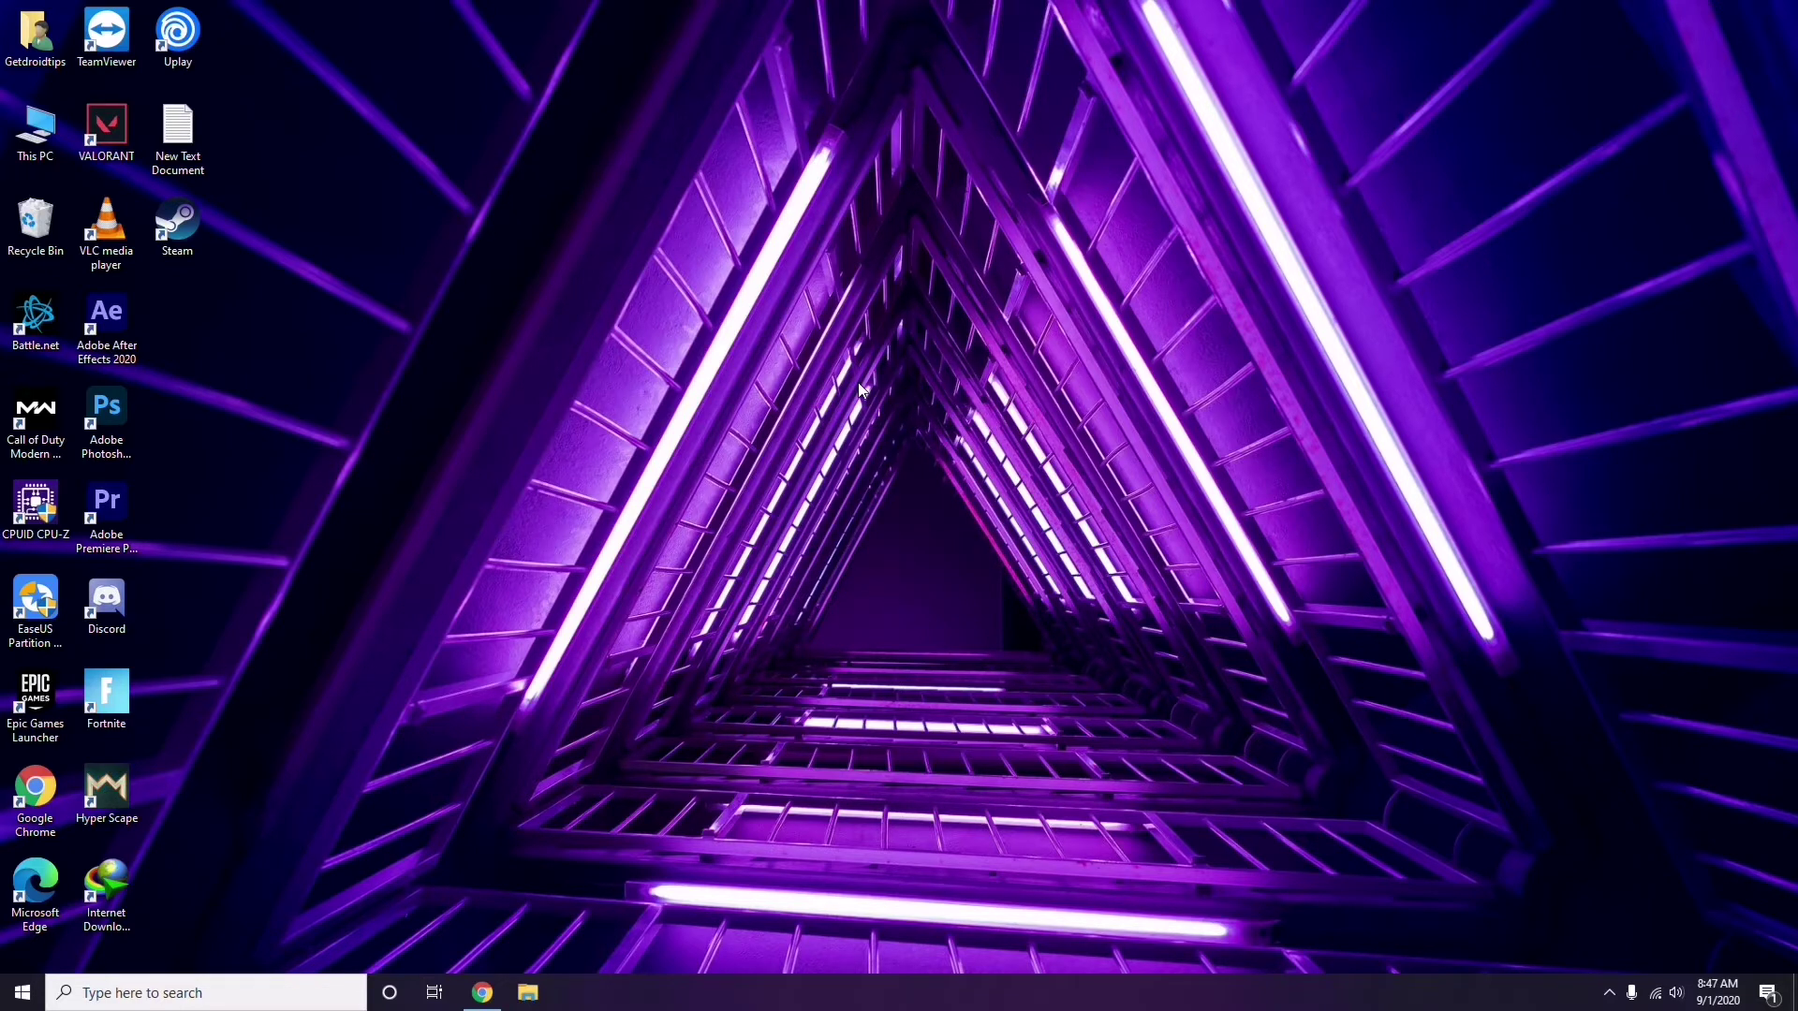
pyautogui.rightClick(681, 261)
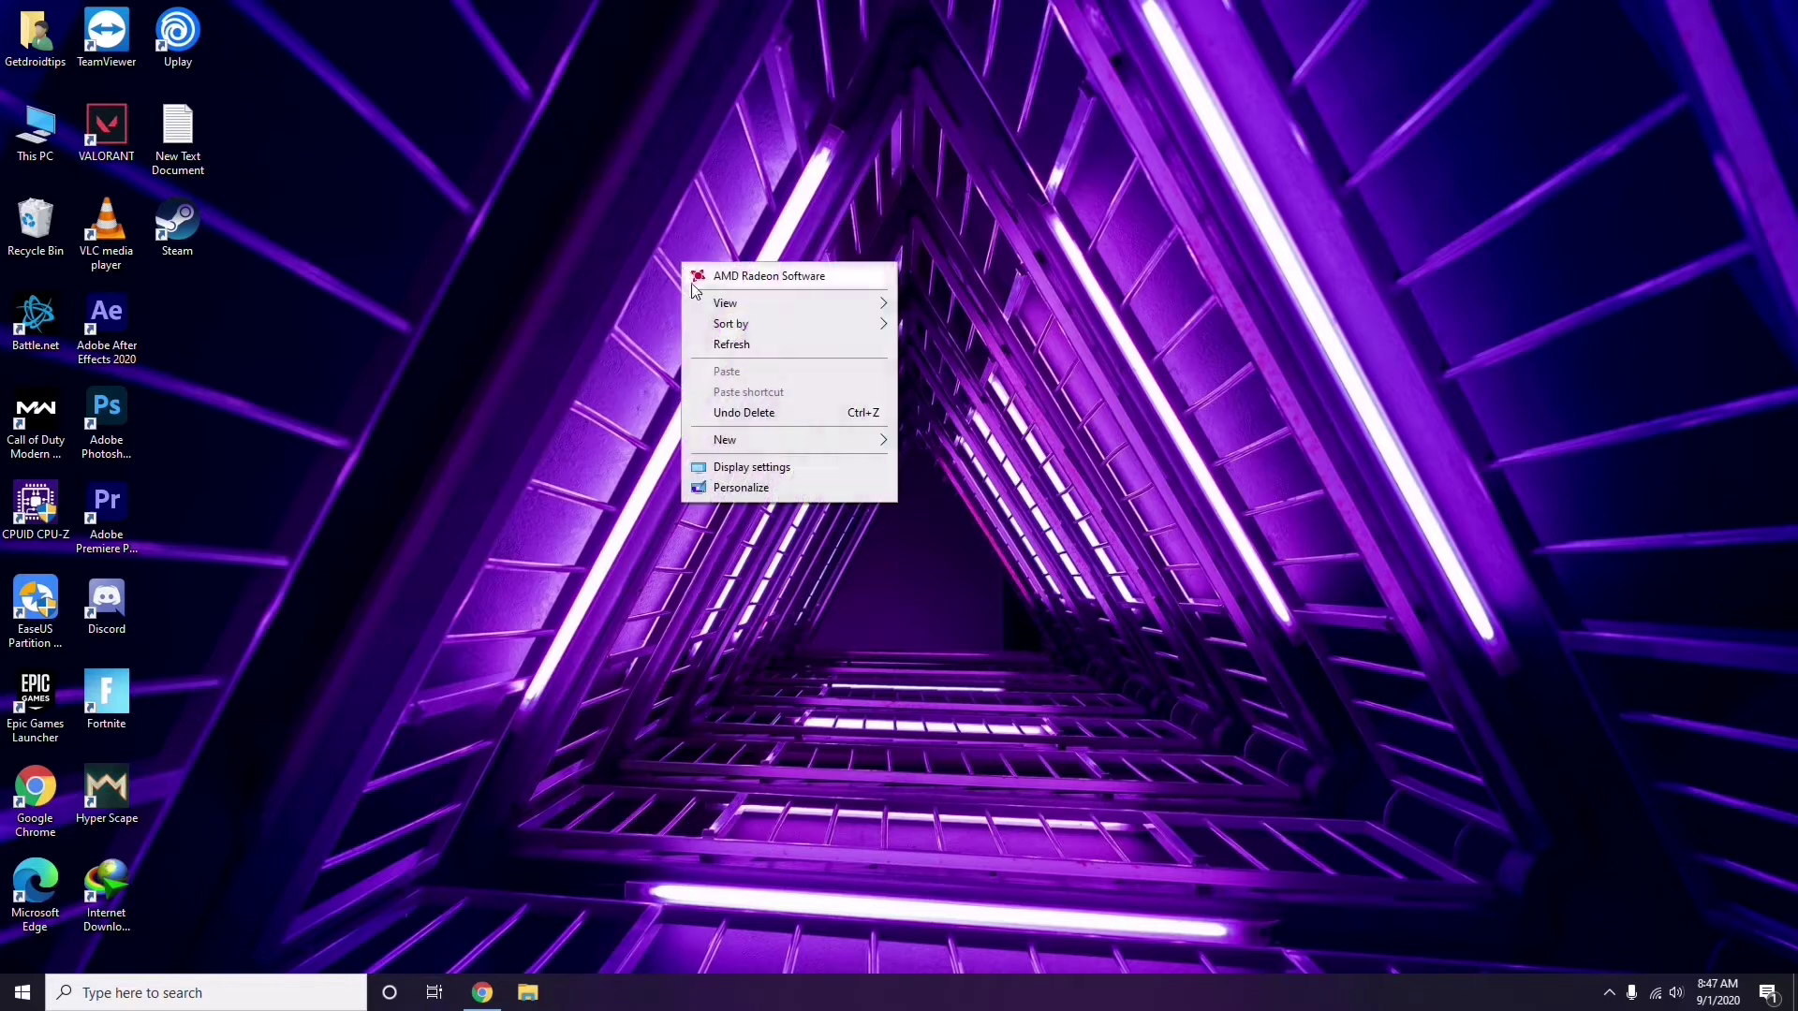
pyautogui.click(731, 347)
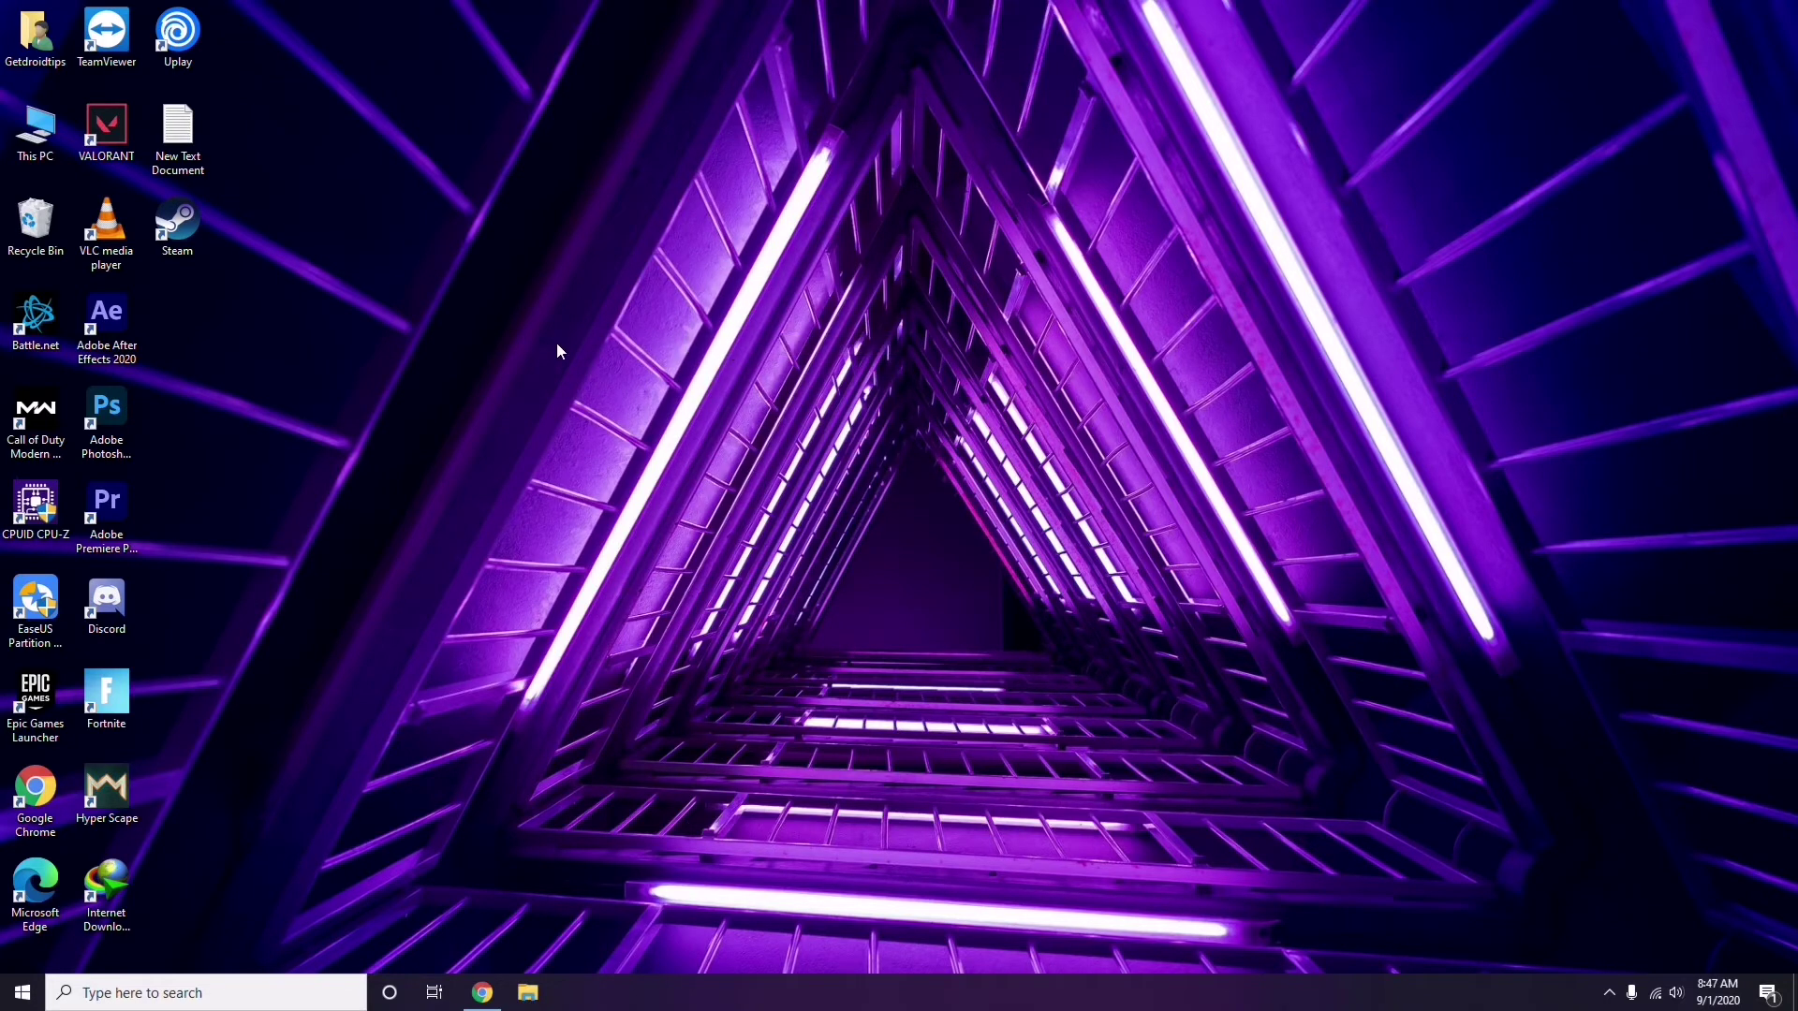
# - Look over the device categories in Device Manager within This PC's Computer Management, and close the window
pyautogui.rightClick(38, 152)
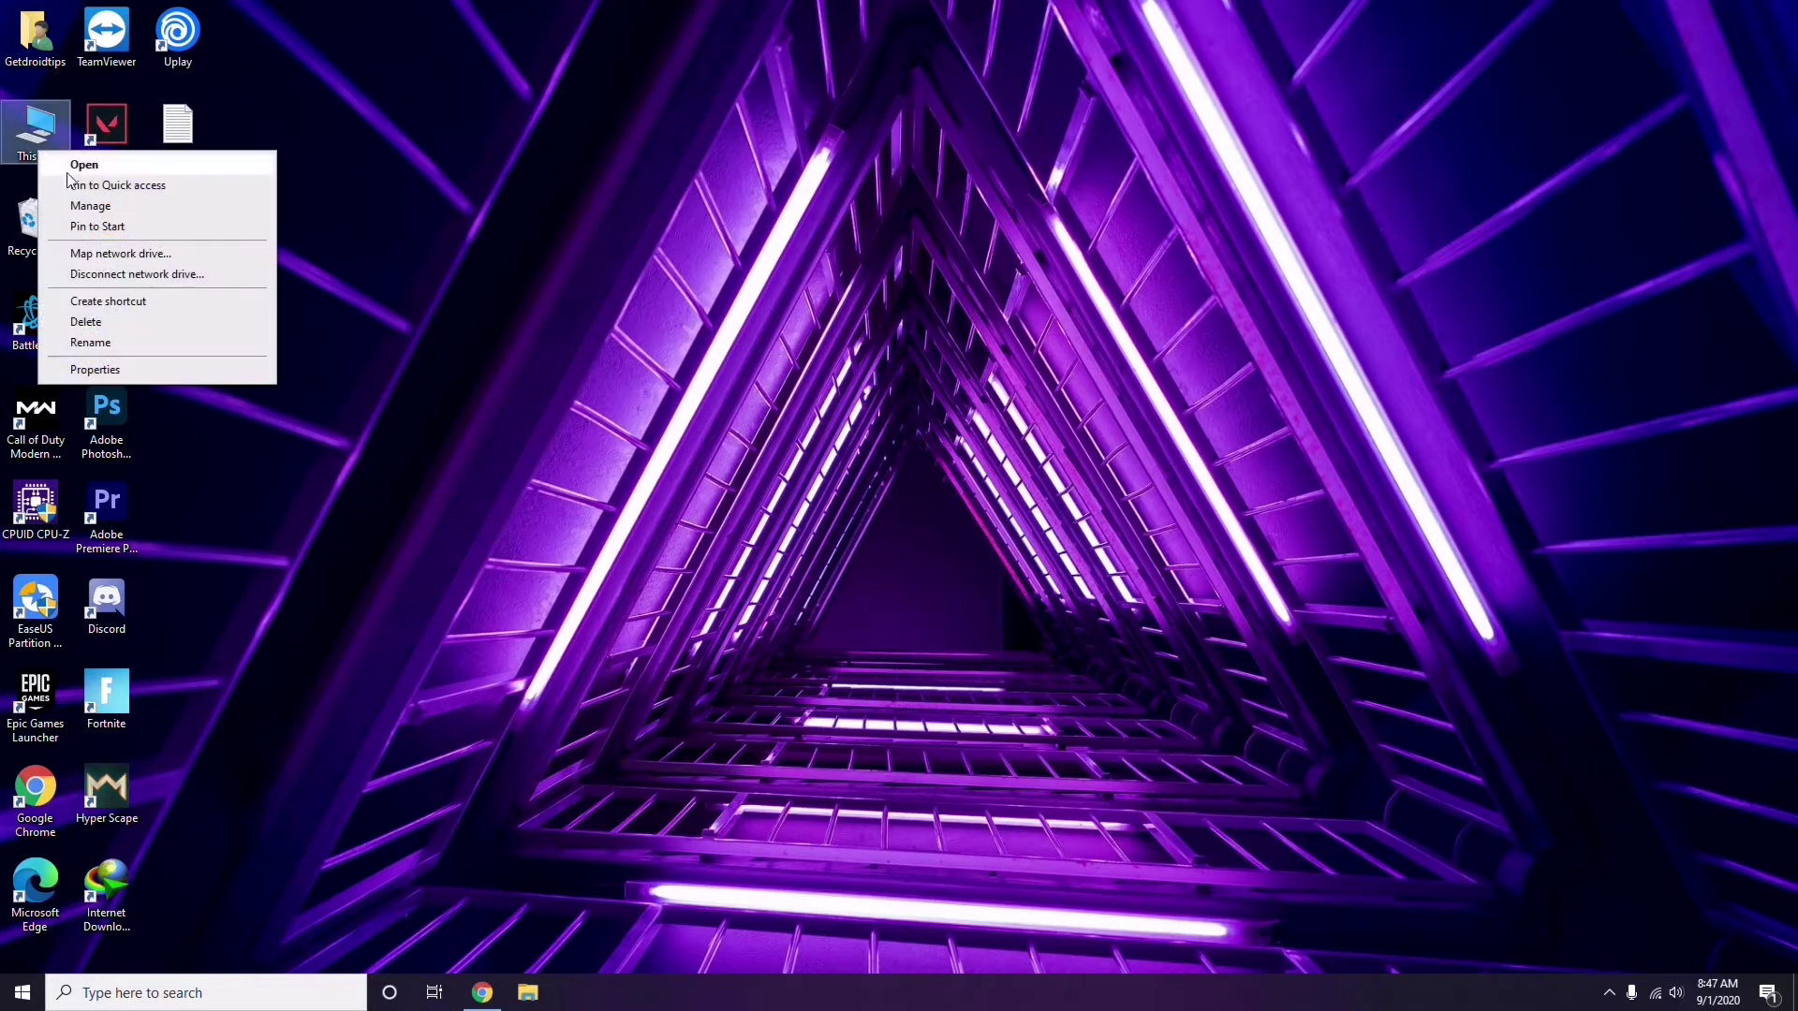
pyautogui.click(98, 208)
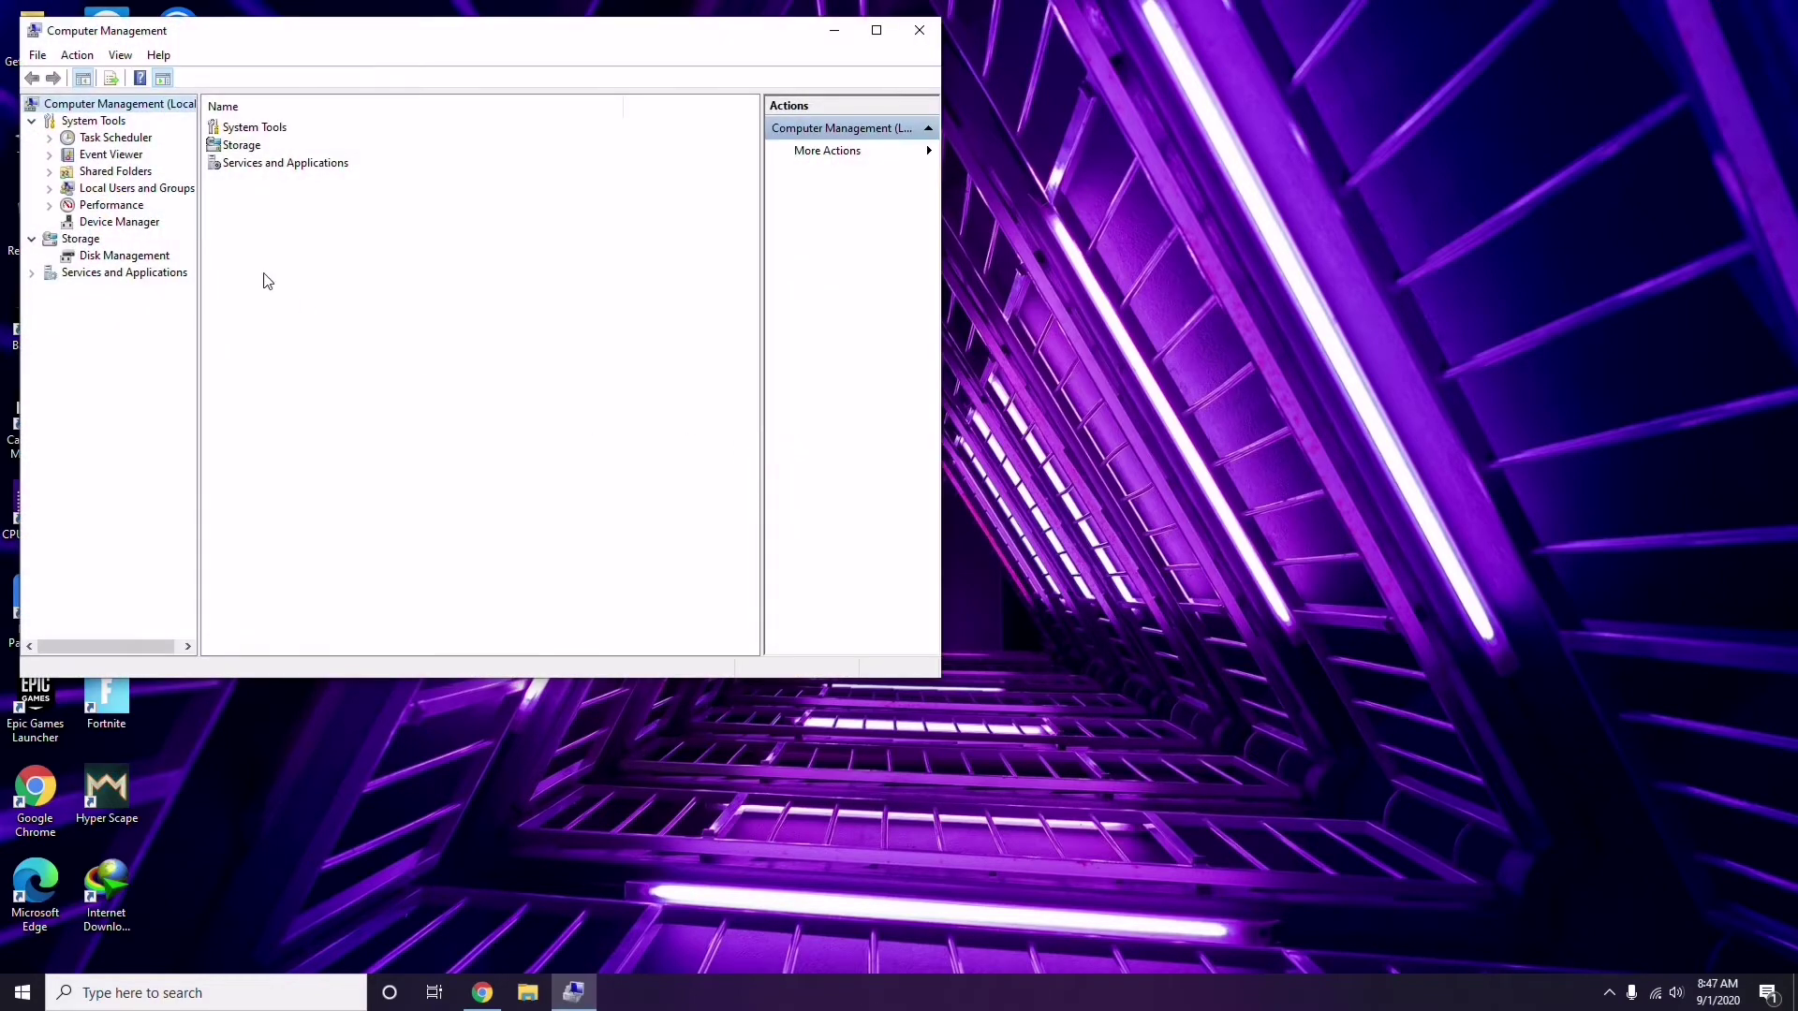
pyautogui.click(109, 222)
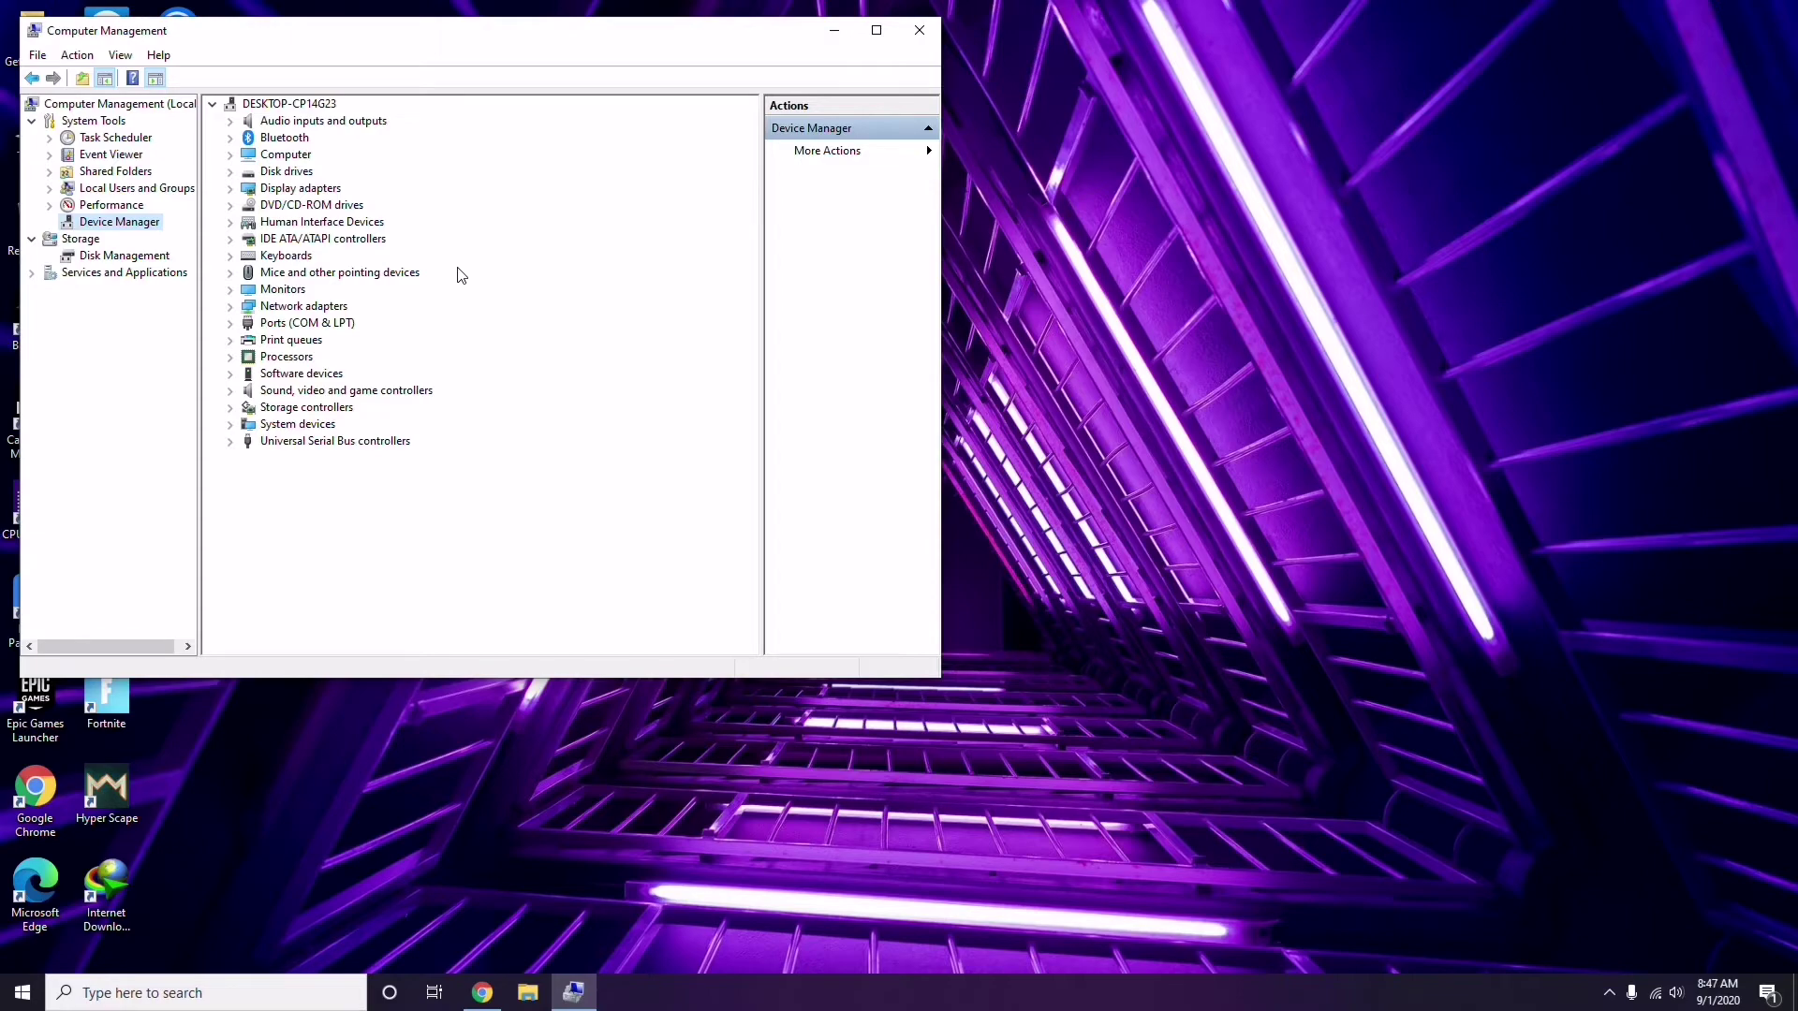
pyautogui.click(920, 31)
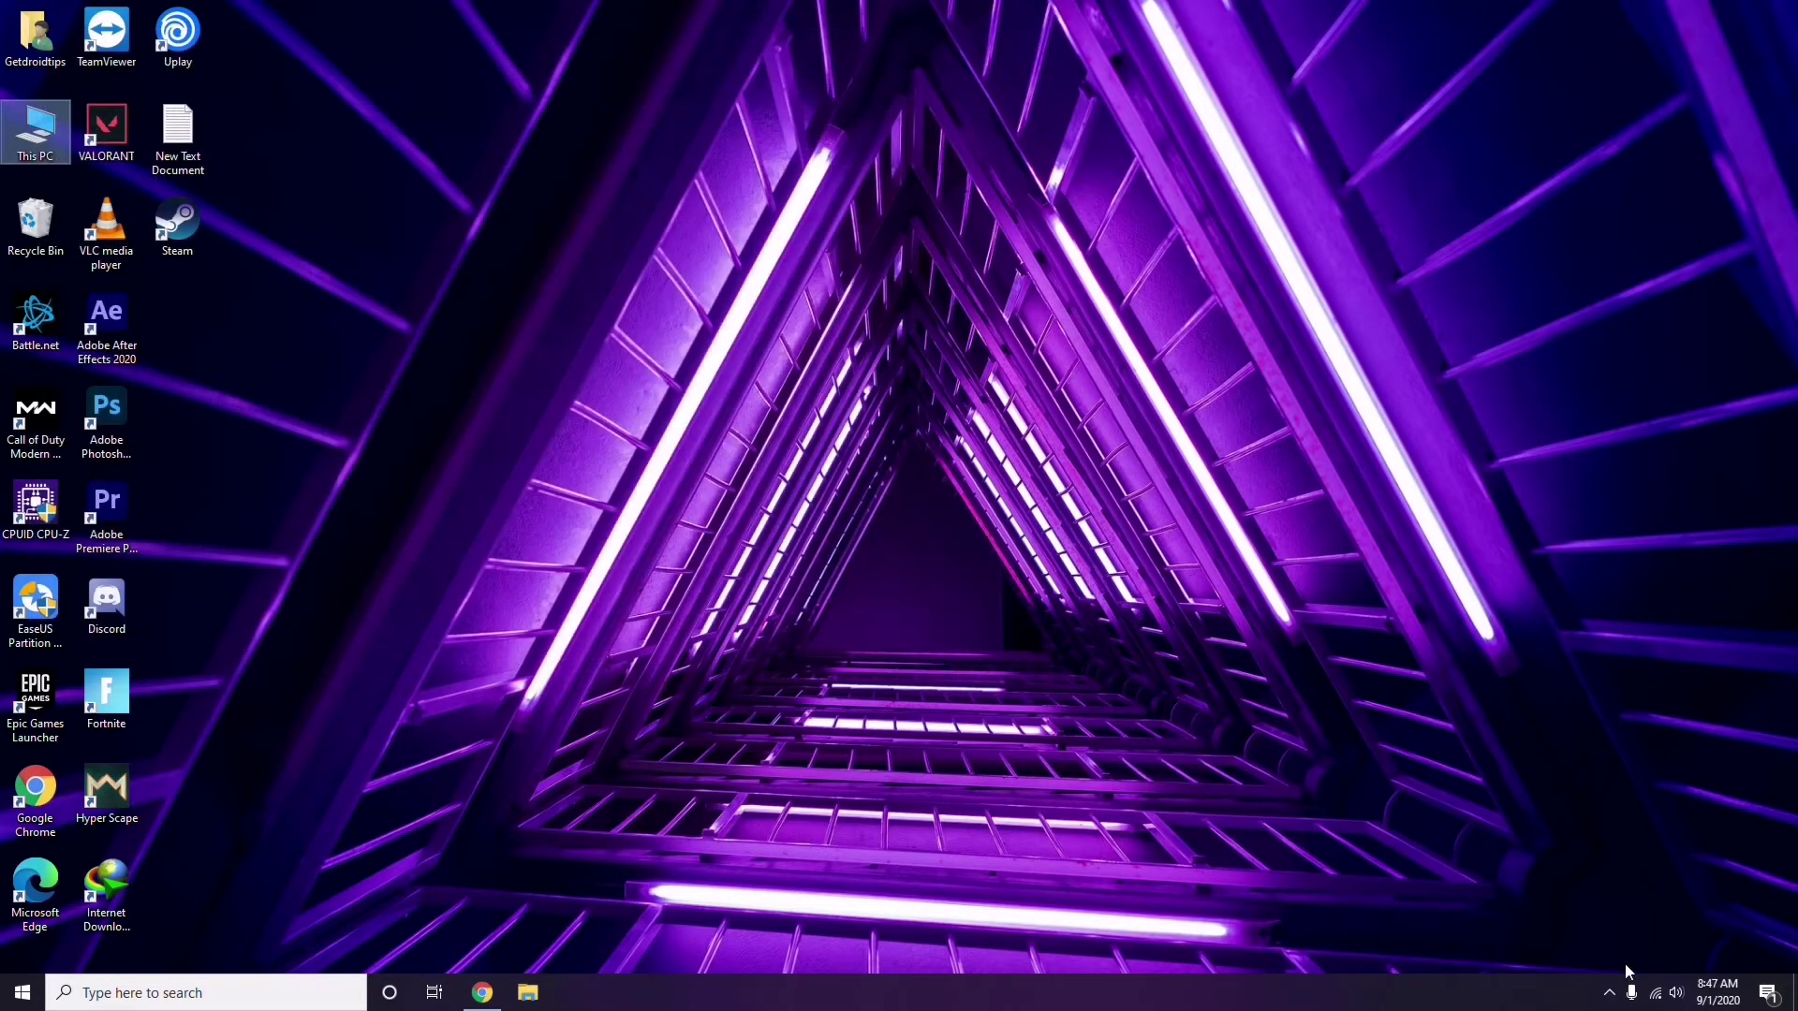
# - Open AMD Radeon Software, check its System, Graphics, Display and Home pages for driver information, and close it
pyautogui.click(1610, 995)
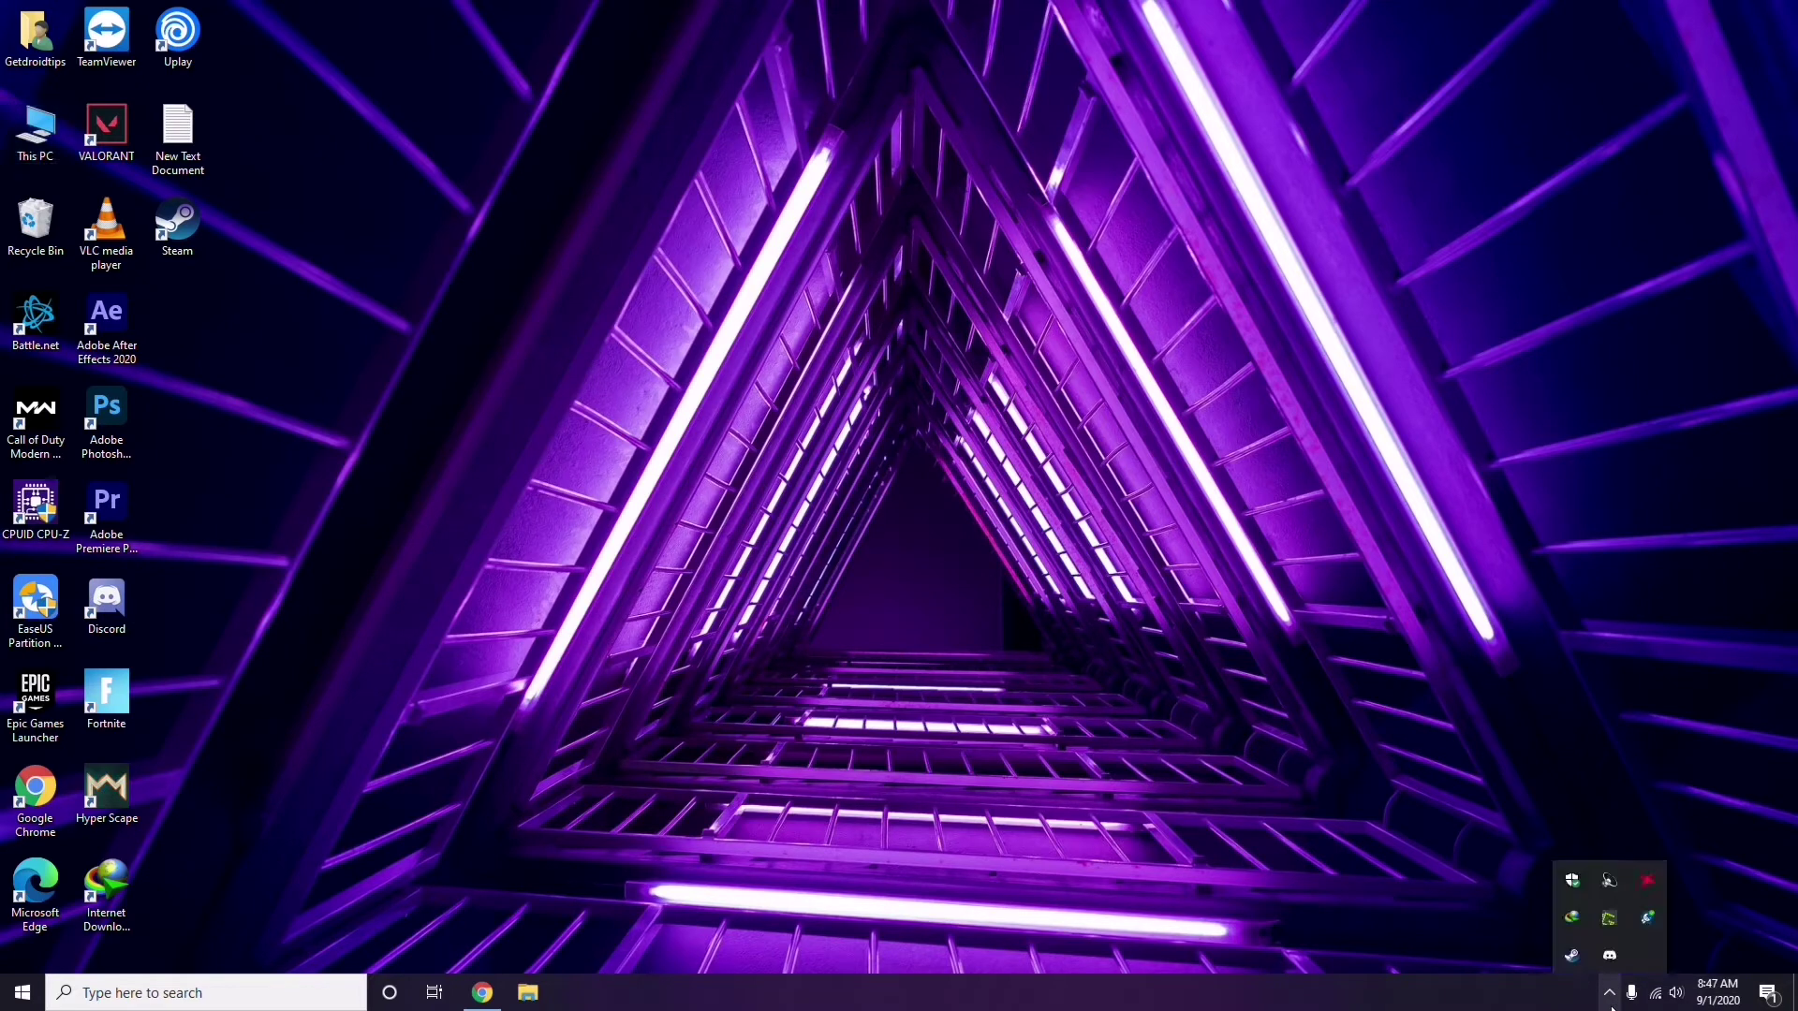
pyautogui.click(1646, 884)
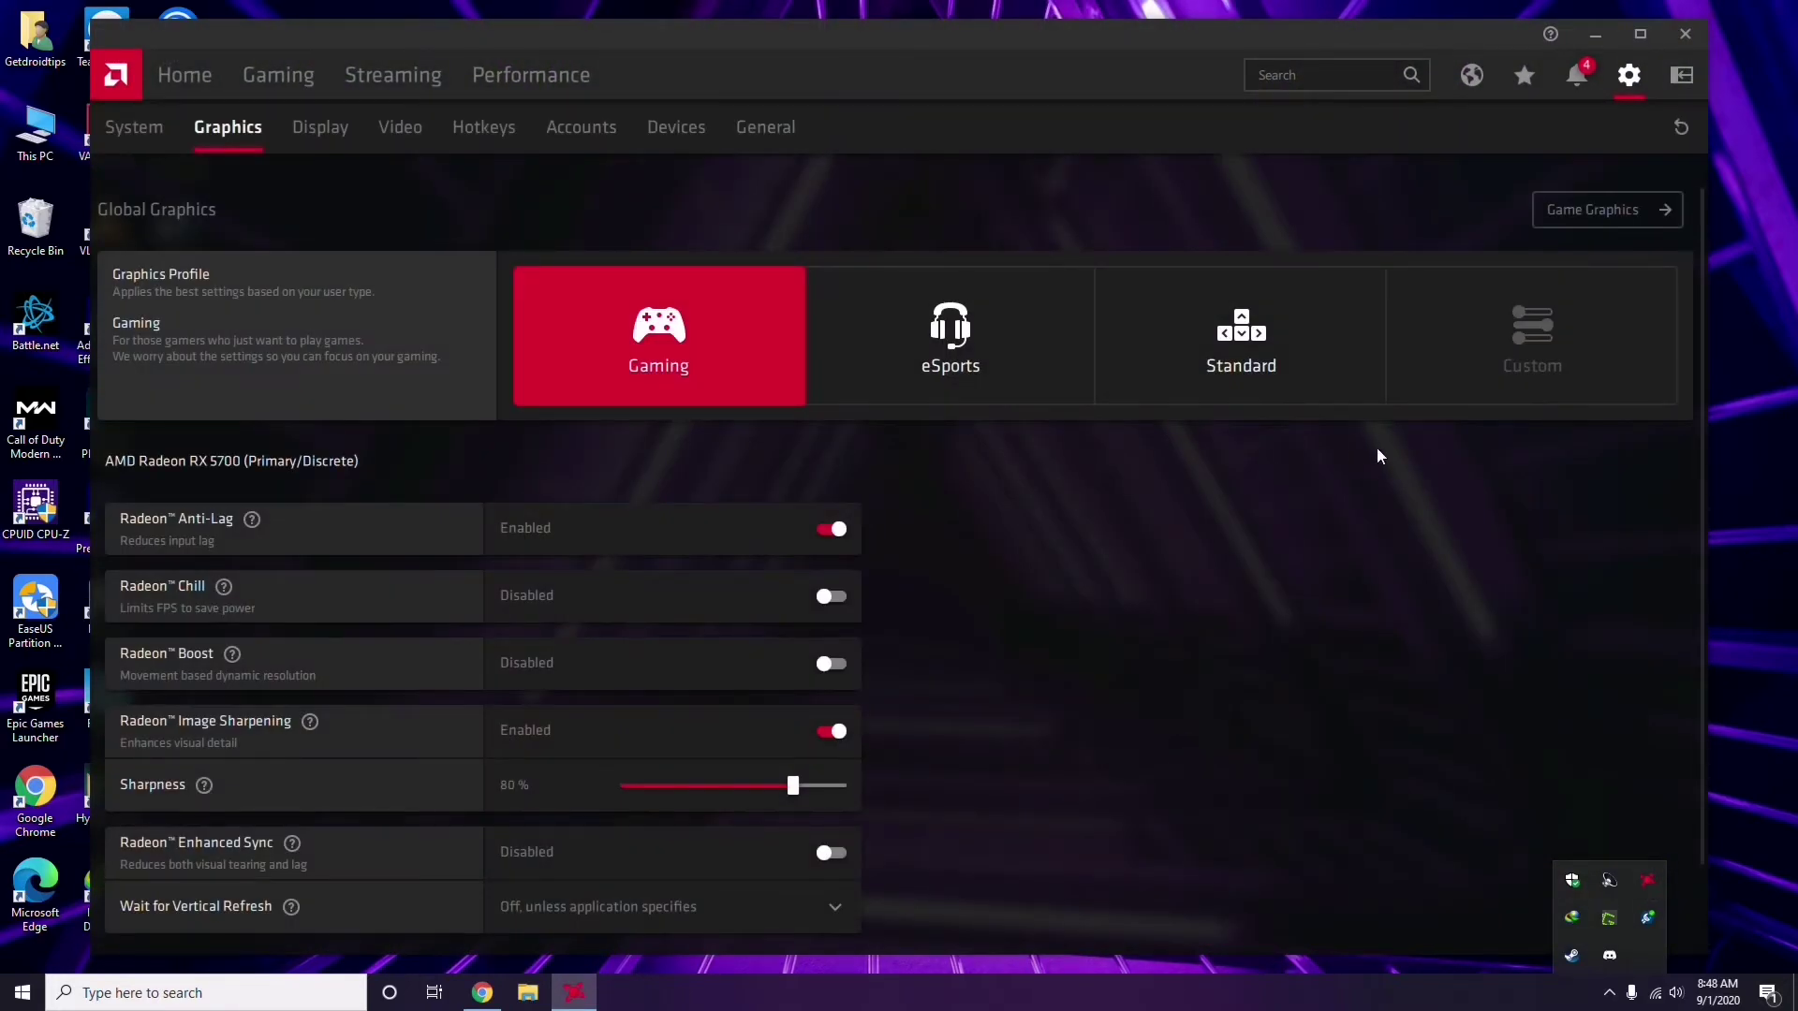
pyautogui.click(155, 135)
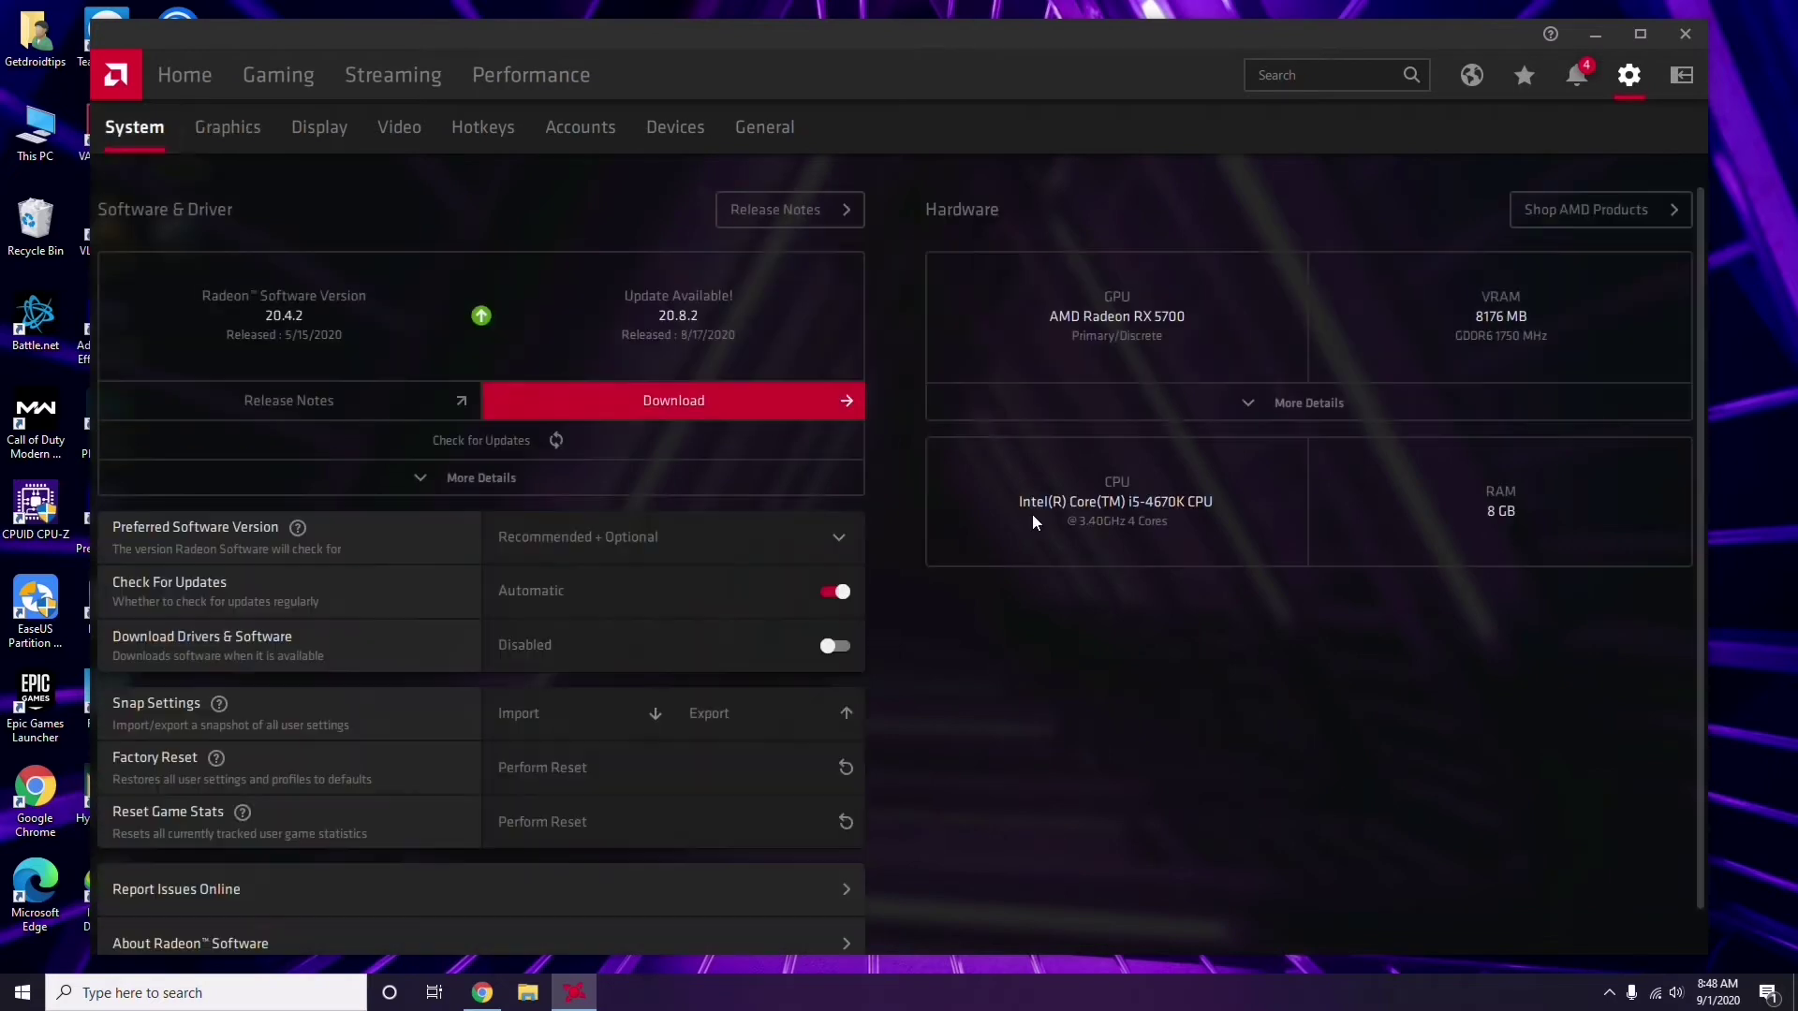
pyautogui.click(221, 132)
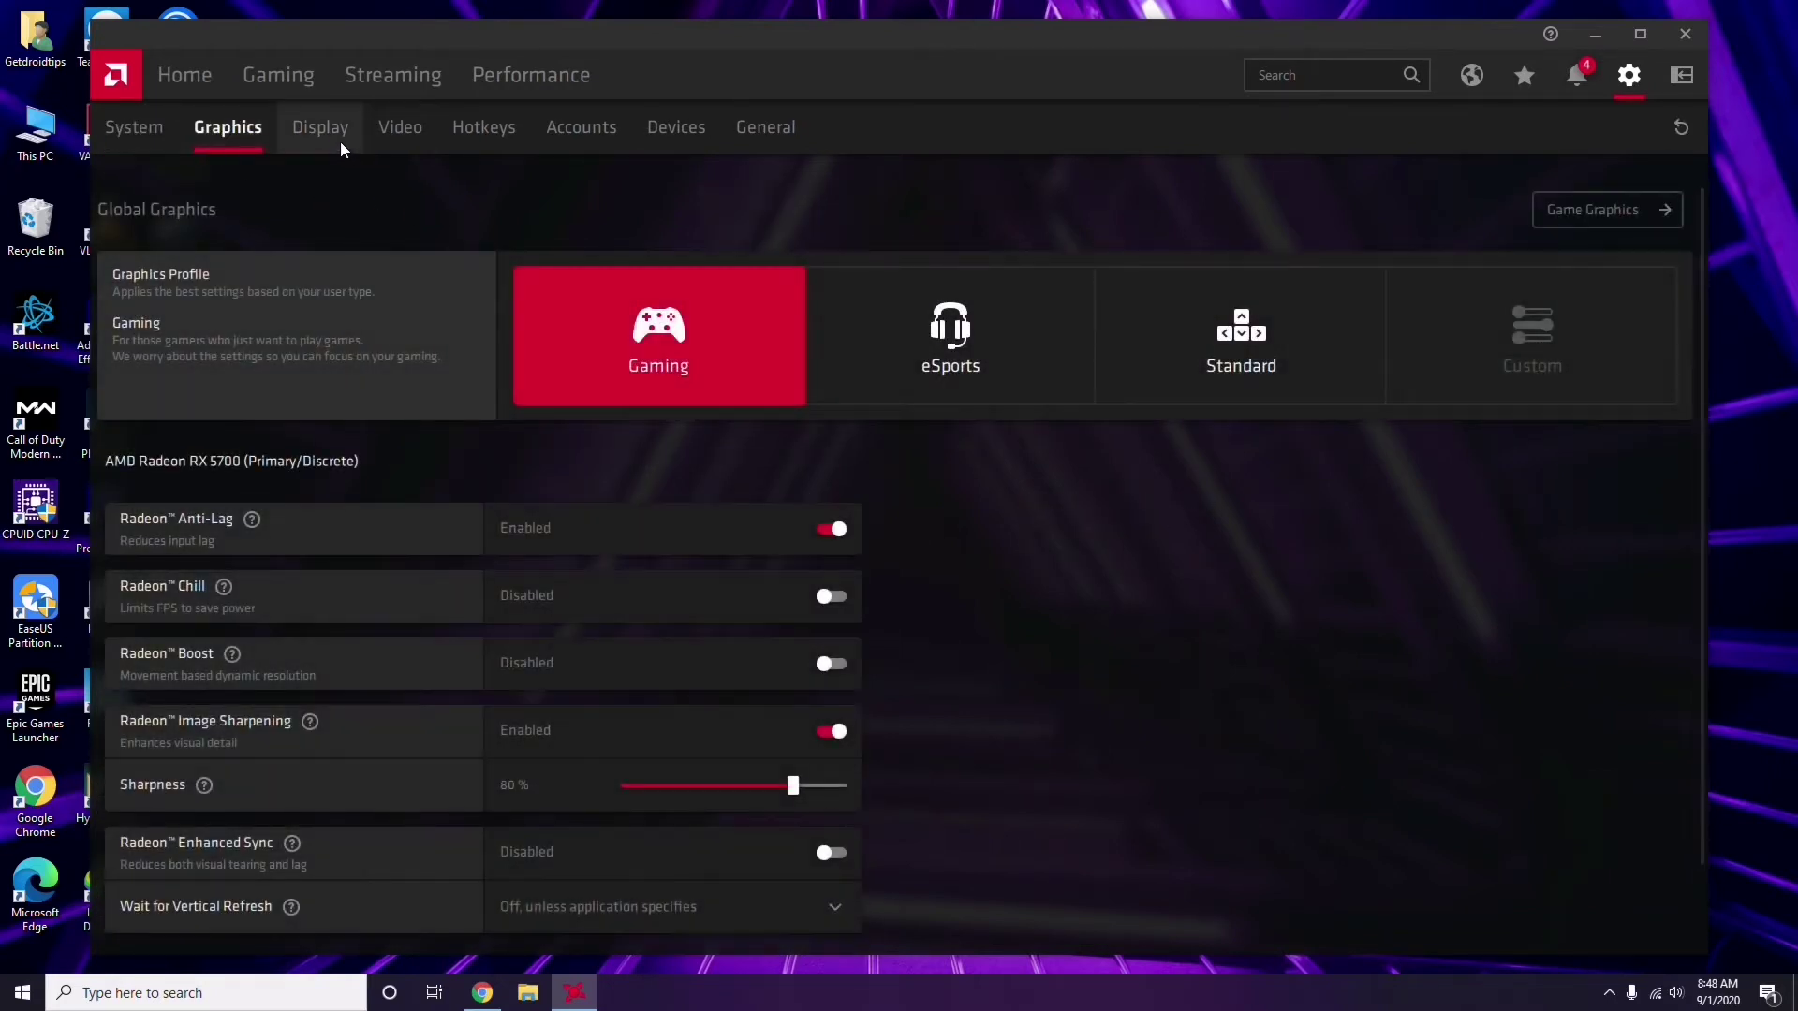
pyautogui.click(342, 140)
pyautogui.click(197, 80)
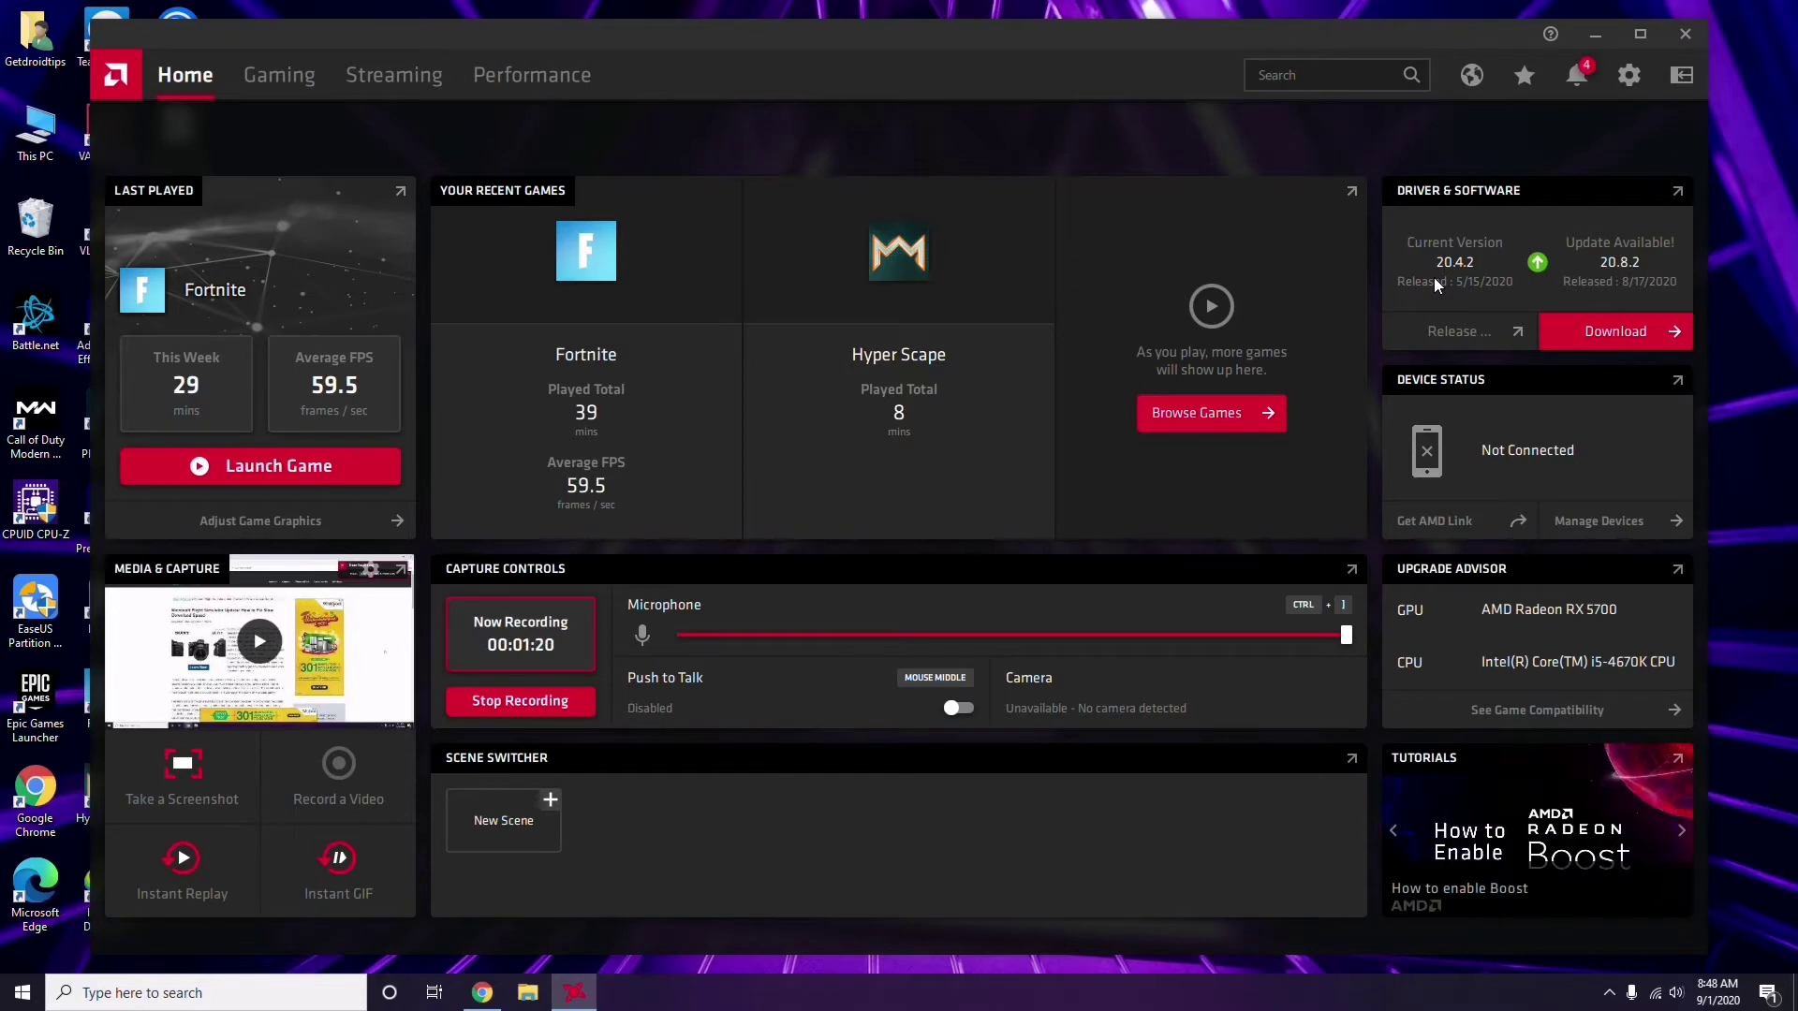
pyautogui.click(1693, 36)
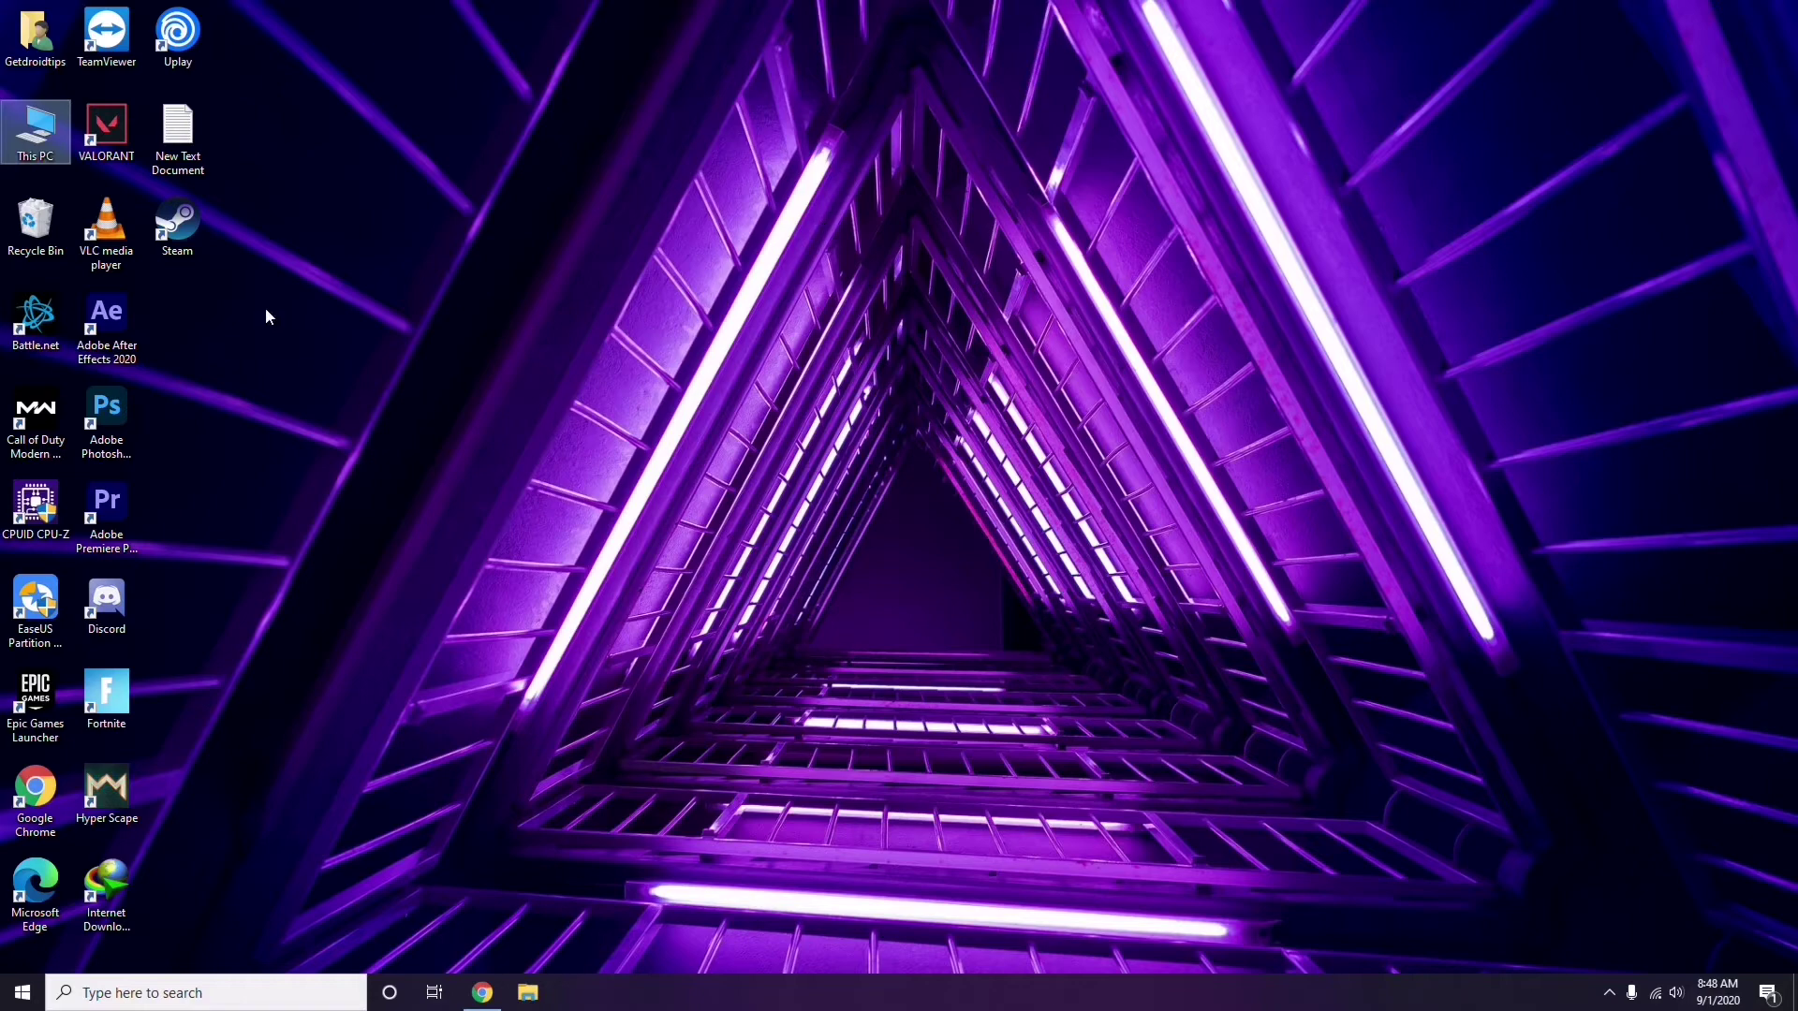
pyautogui.rightClick(371, 247)
pyautogui.click(419, 323)
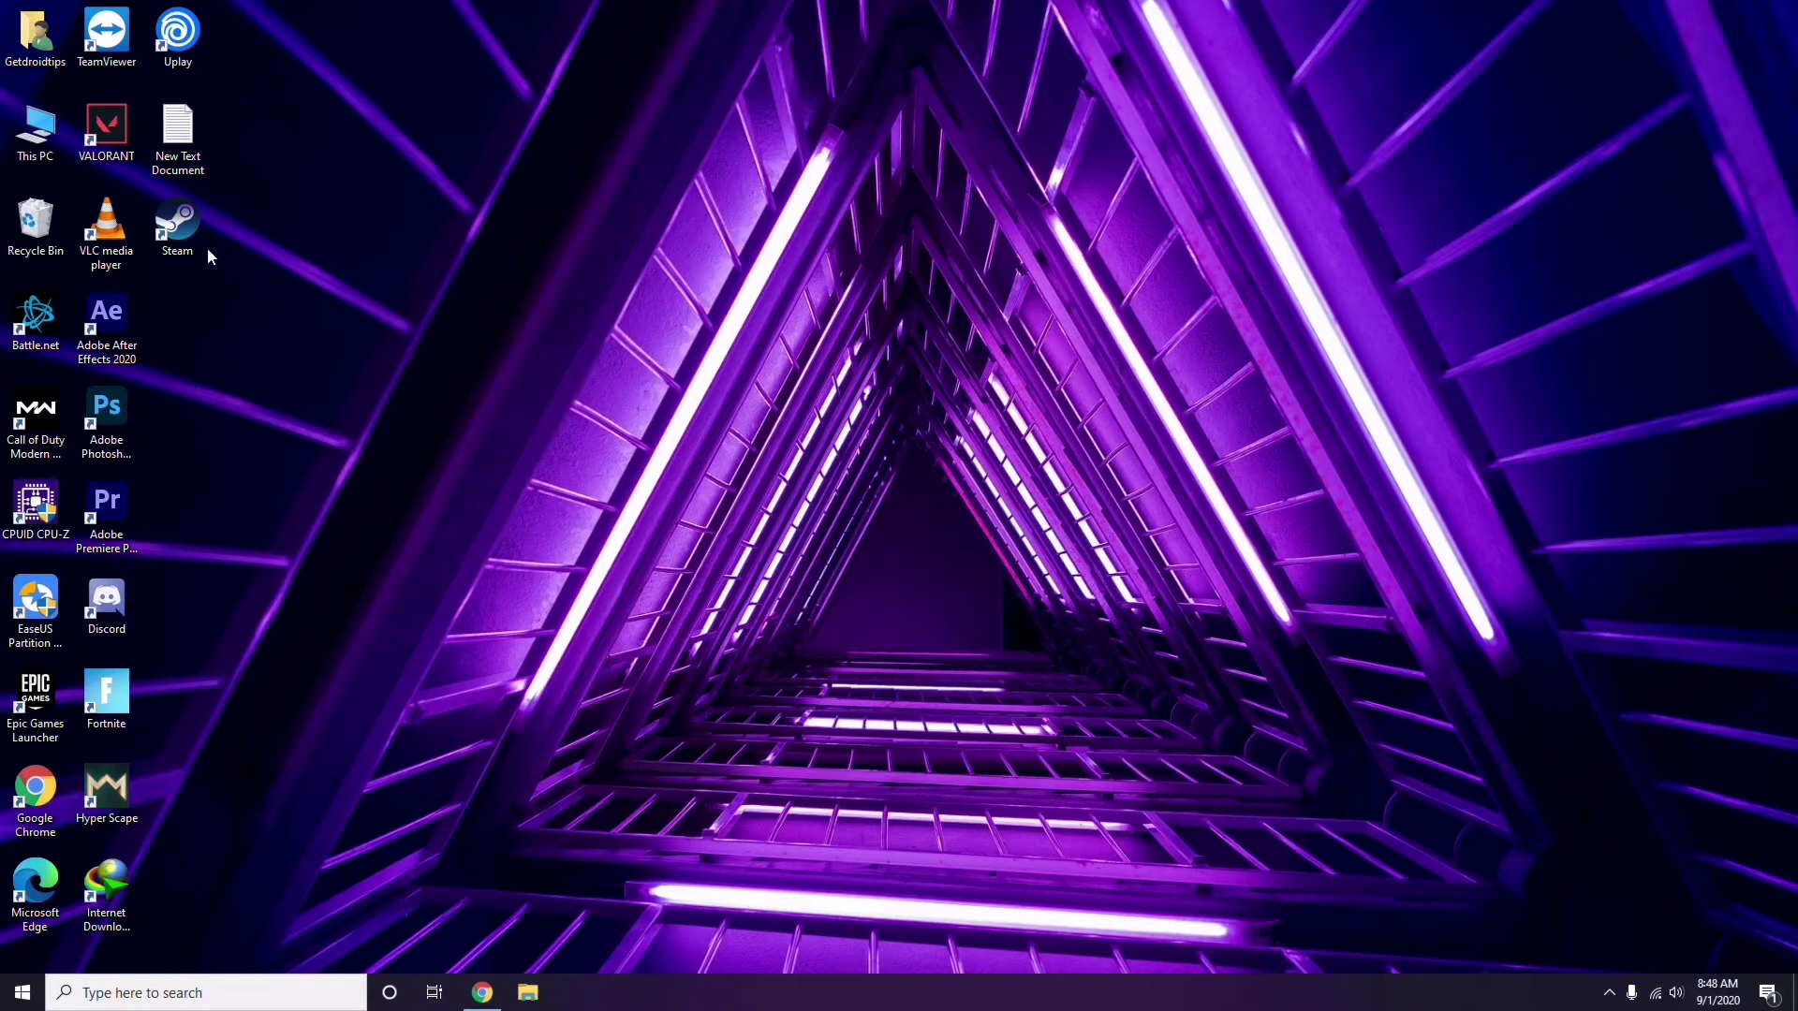
# - Open Steam, disable the Steam Overlay while in-game in the In-Game settings, save the change and close the Steam window
pyautogui.doubleClick(181, 236)
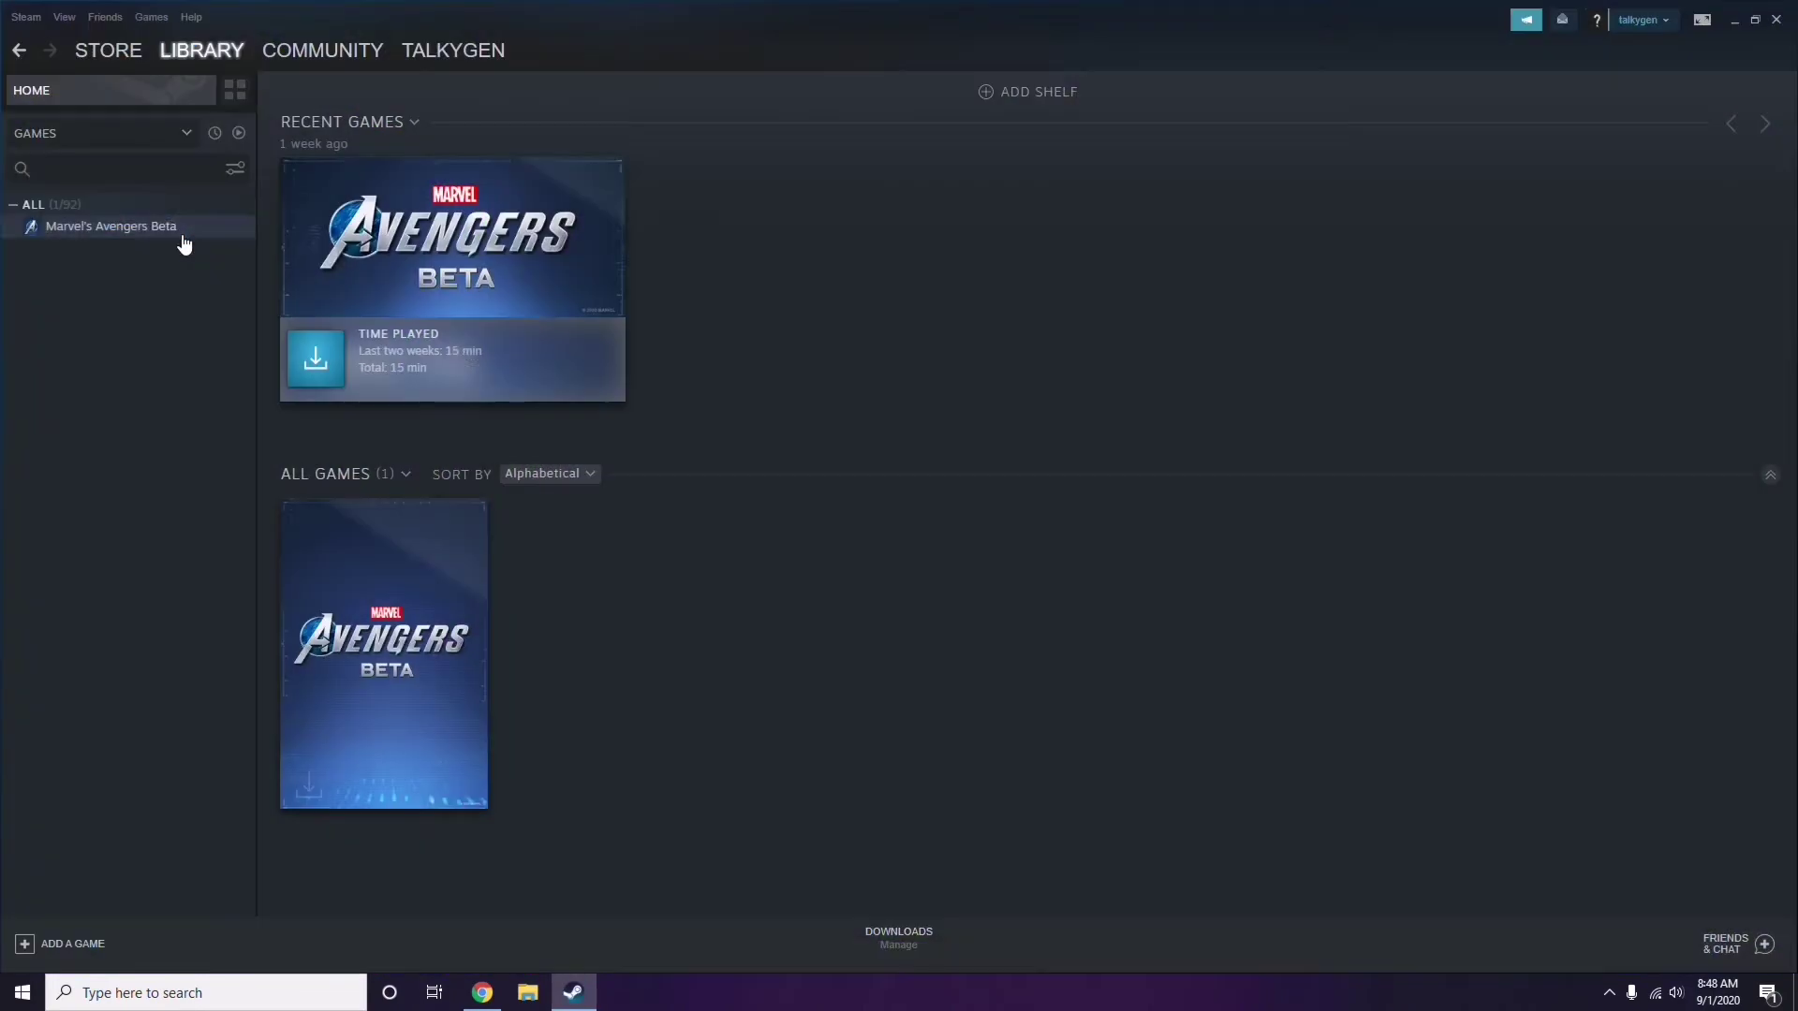
pyautogui.click(27, 17)
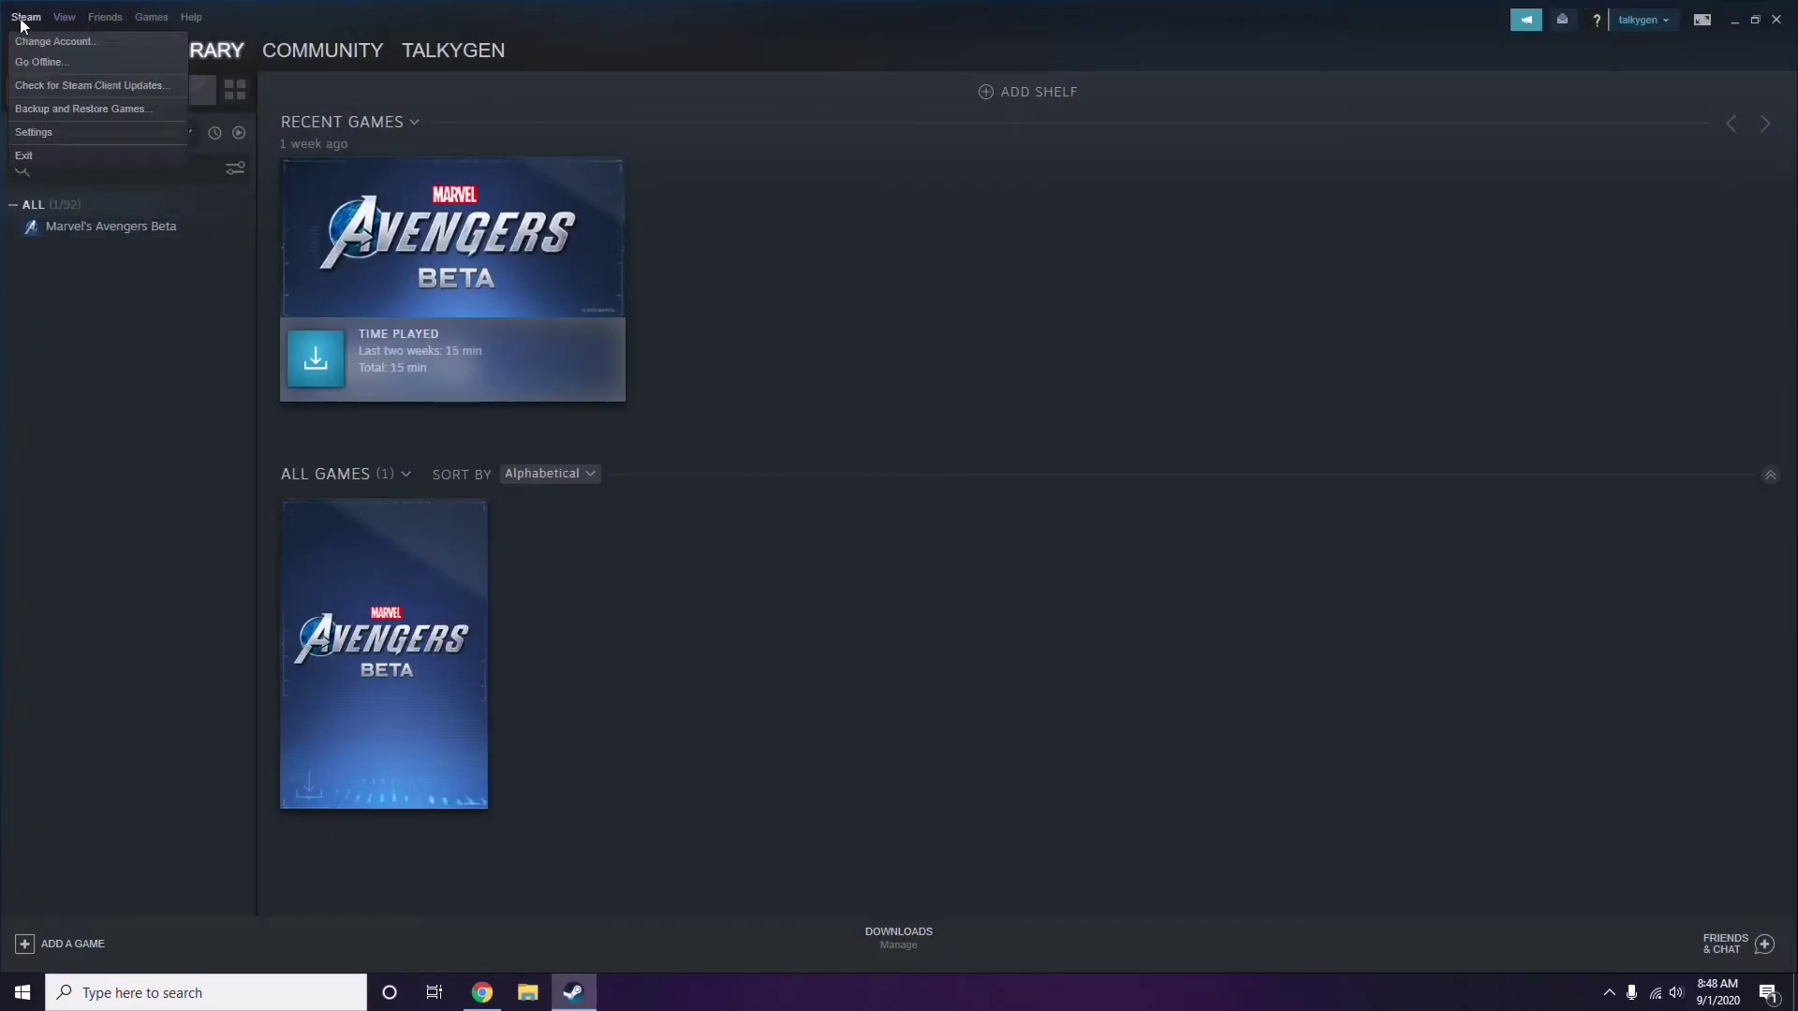
pyautogui.click(59, 133)
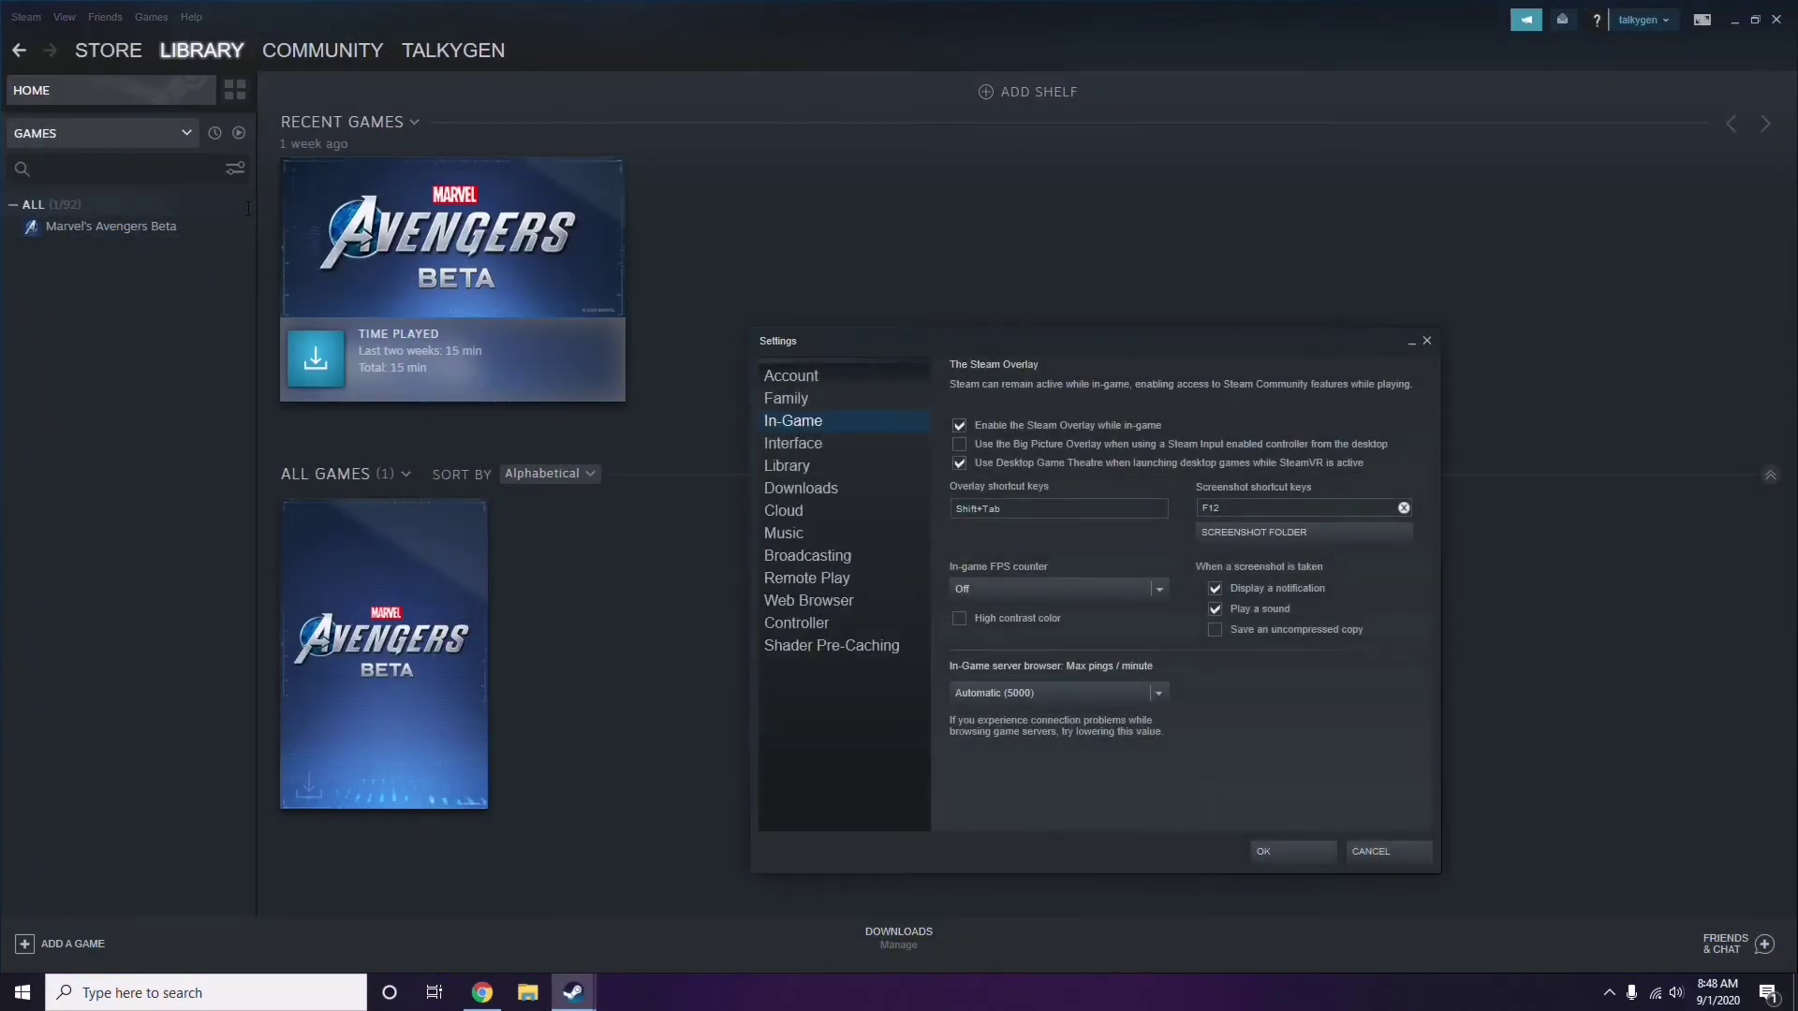
pyautogui.moveTo(1088, 351); pyautogui.dragTo(996, 206)
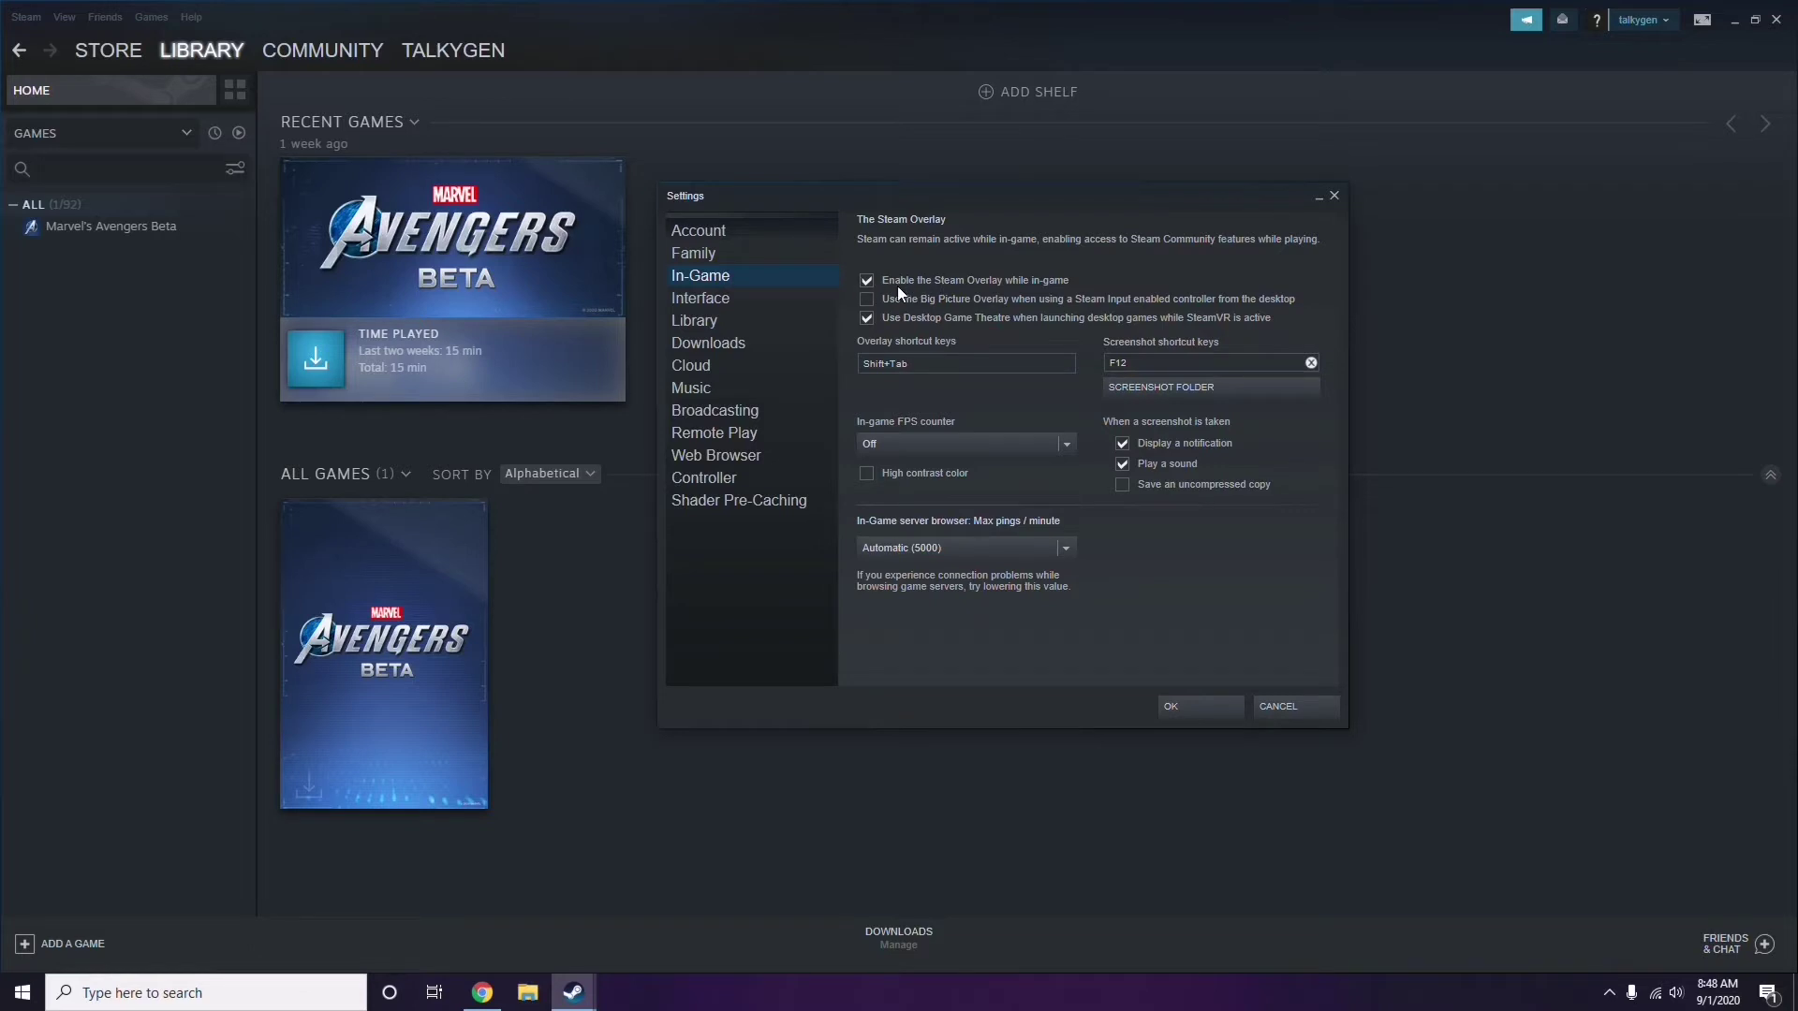
pyautogui.click(1002, 283)
pyautogui.click(1182, 706)
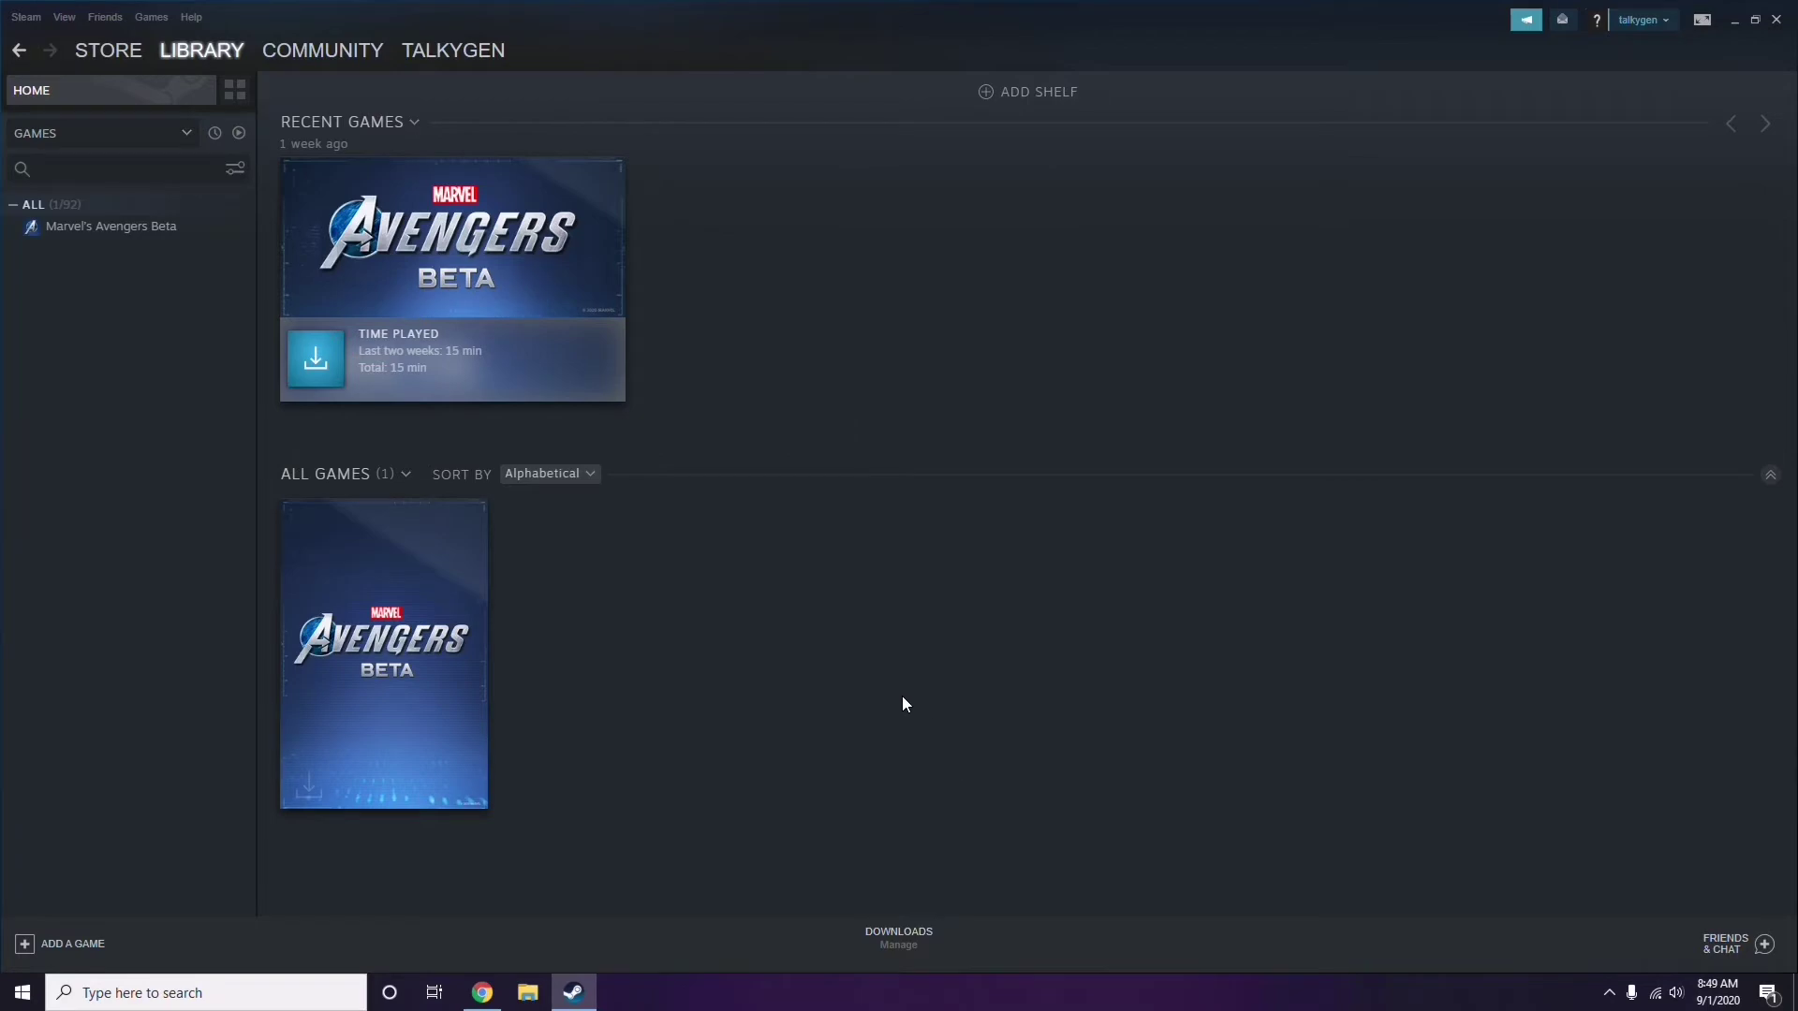
pyautogui.click(1775, 20)
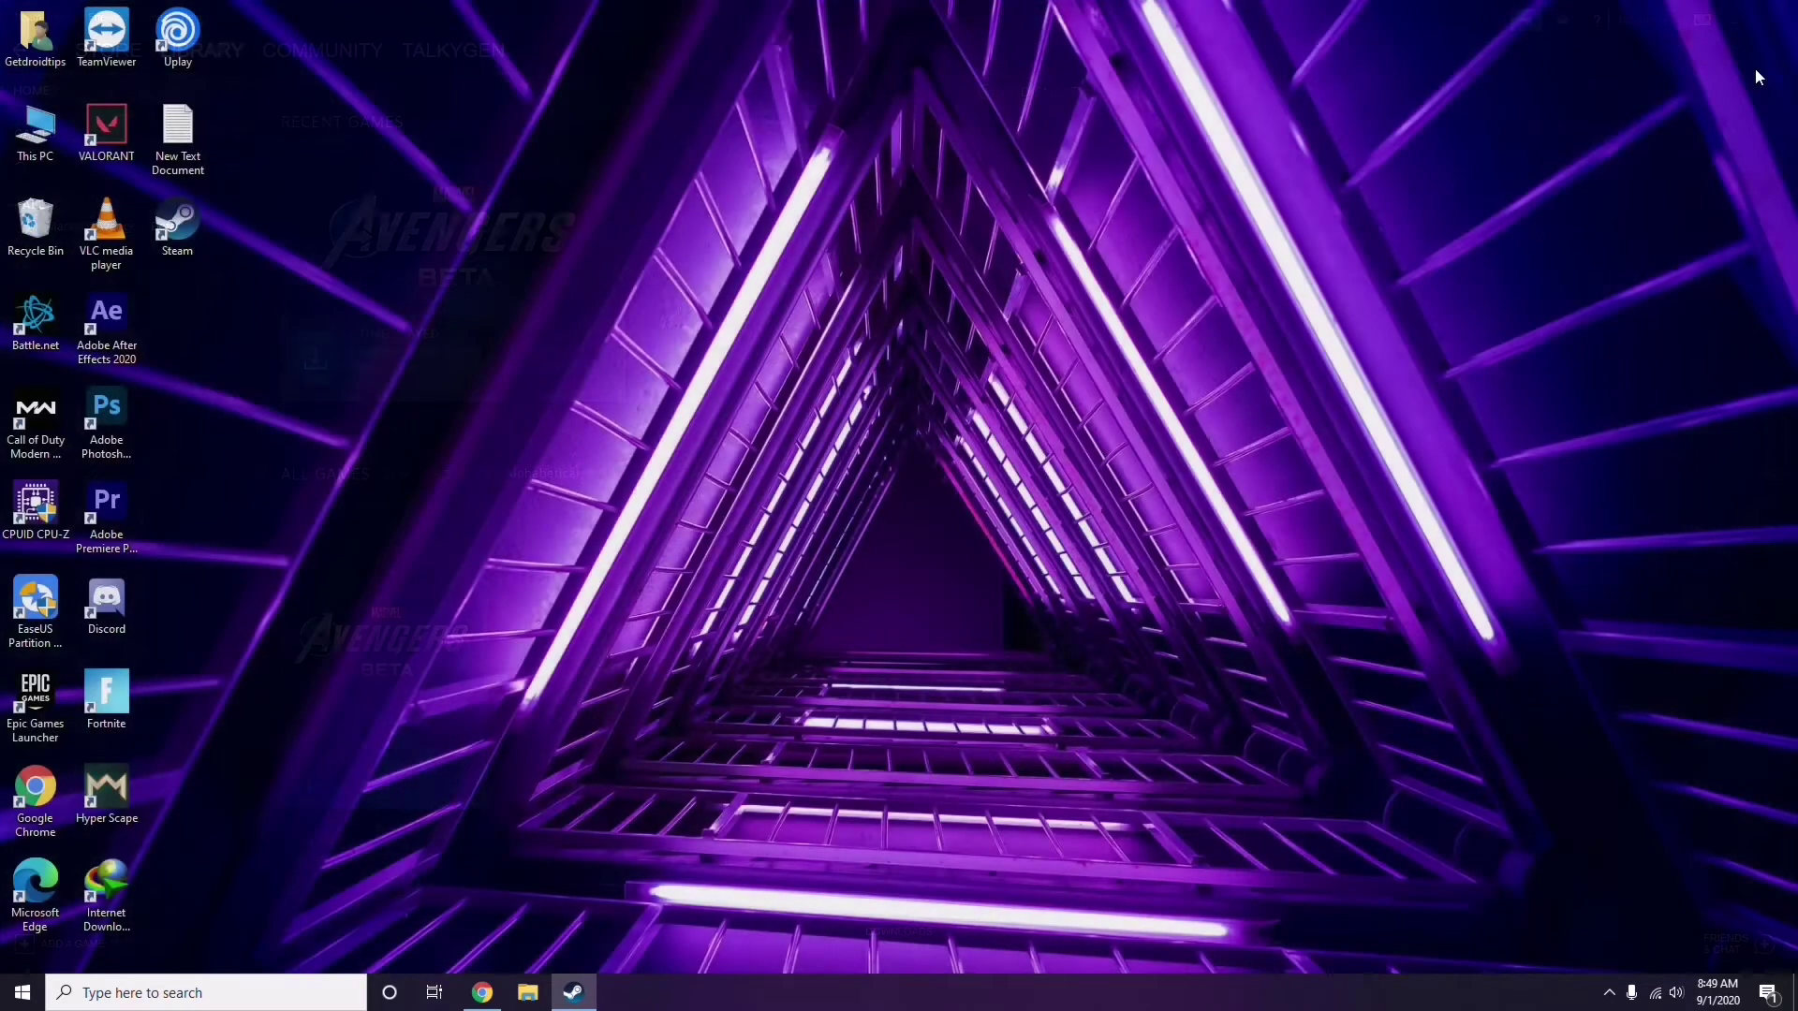
pyautogui.rightClick(732, 301)
pyautogui.click(777, 387)
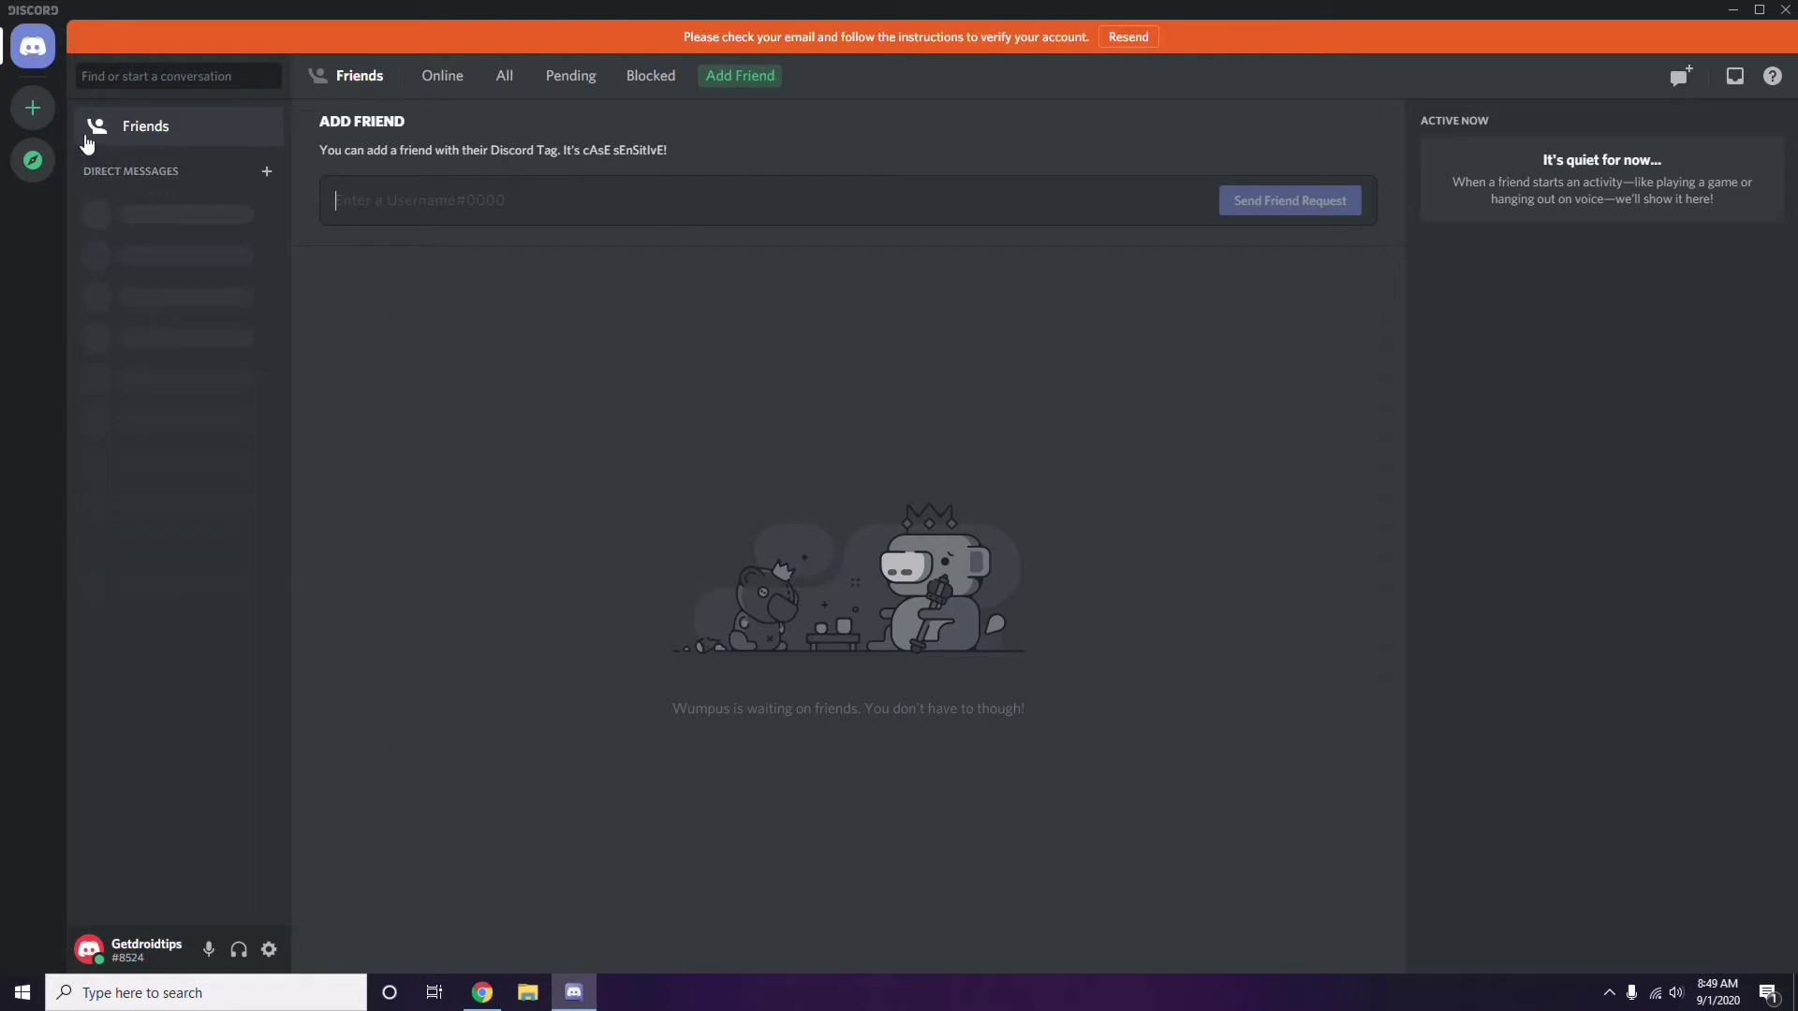
# - In Discord's Voice & Video settings, turn off the OpenH264 Video Codec provided by Cisco Systems, Inc
pyautogui.click(270, 950)
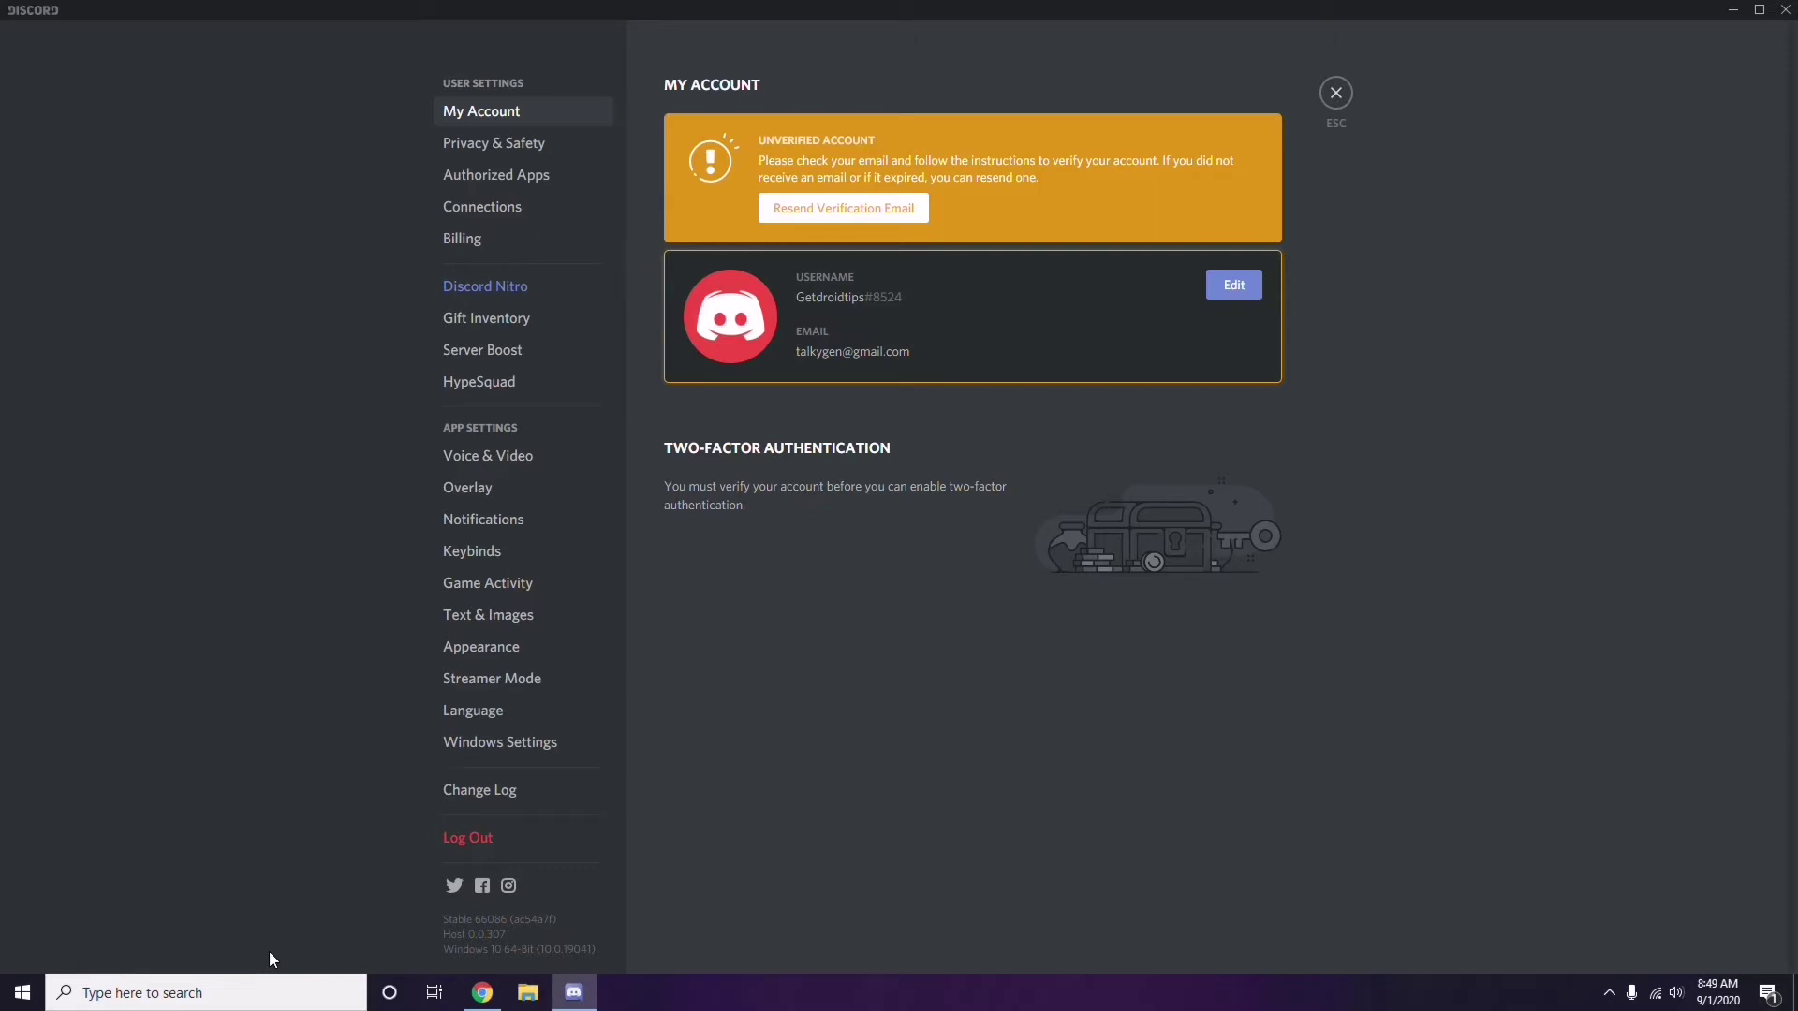
pyautogui.click(479, 458)
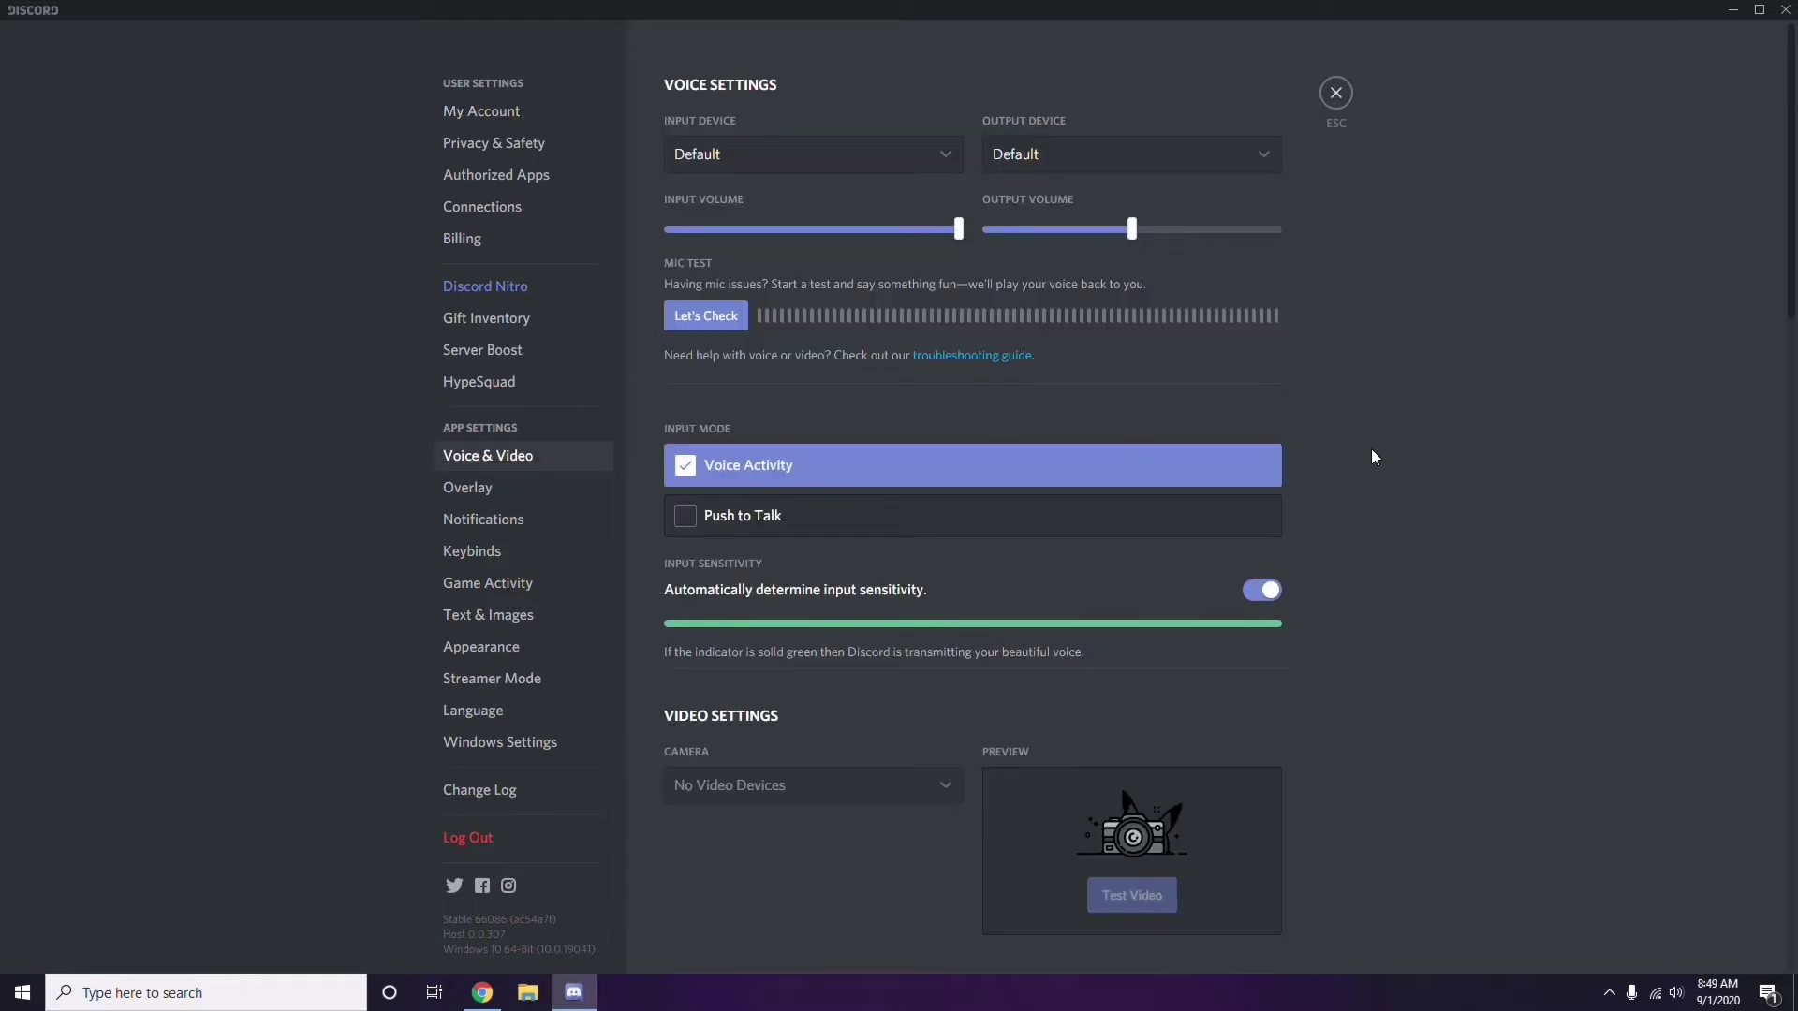
pyautogui.scroll(-2, 1371, 456)
pyautogui.scroll(-6, 1374, 457)
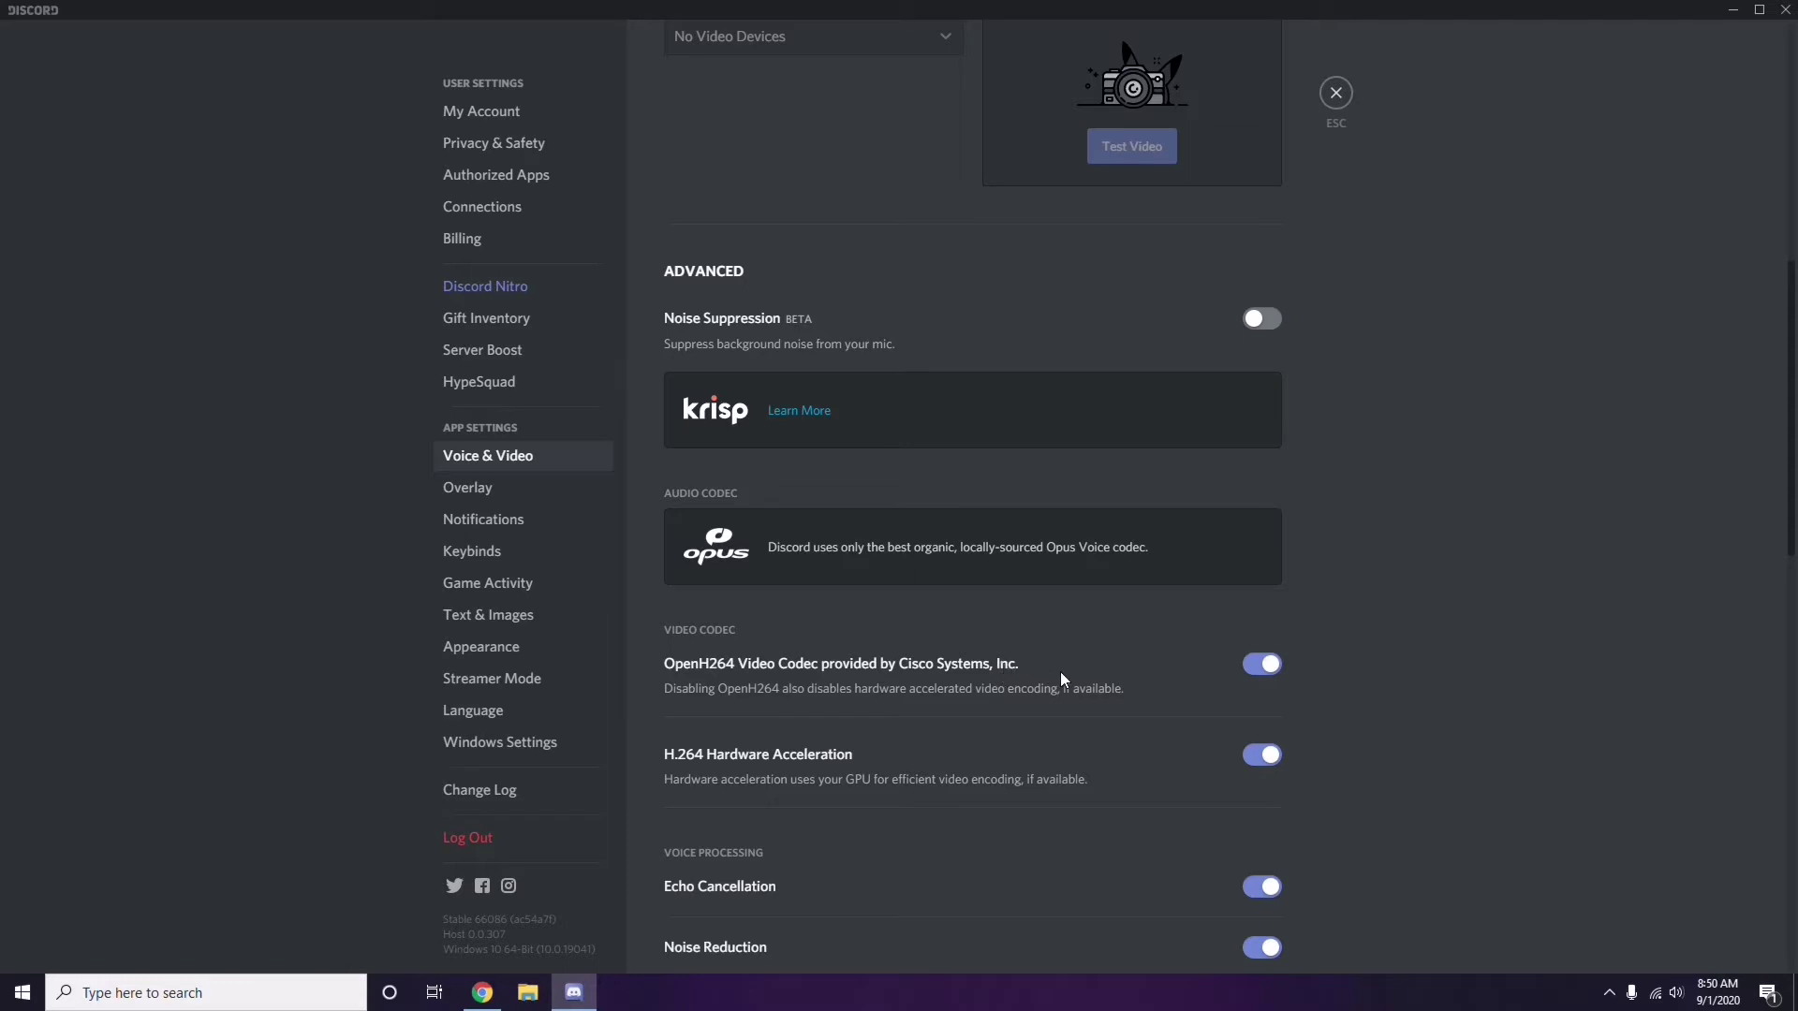
pyautogui.click(1245, 665)
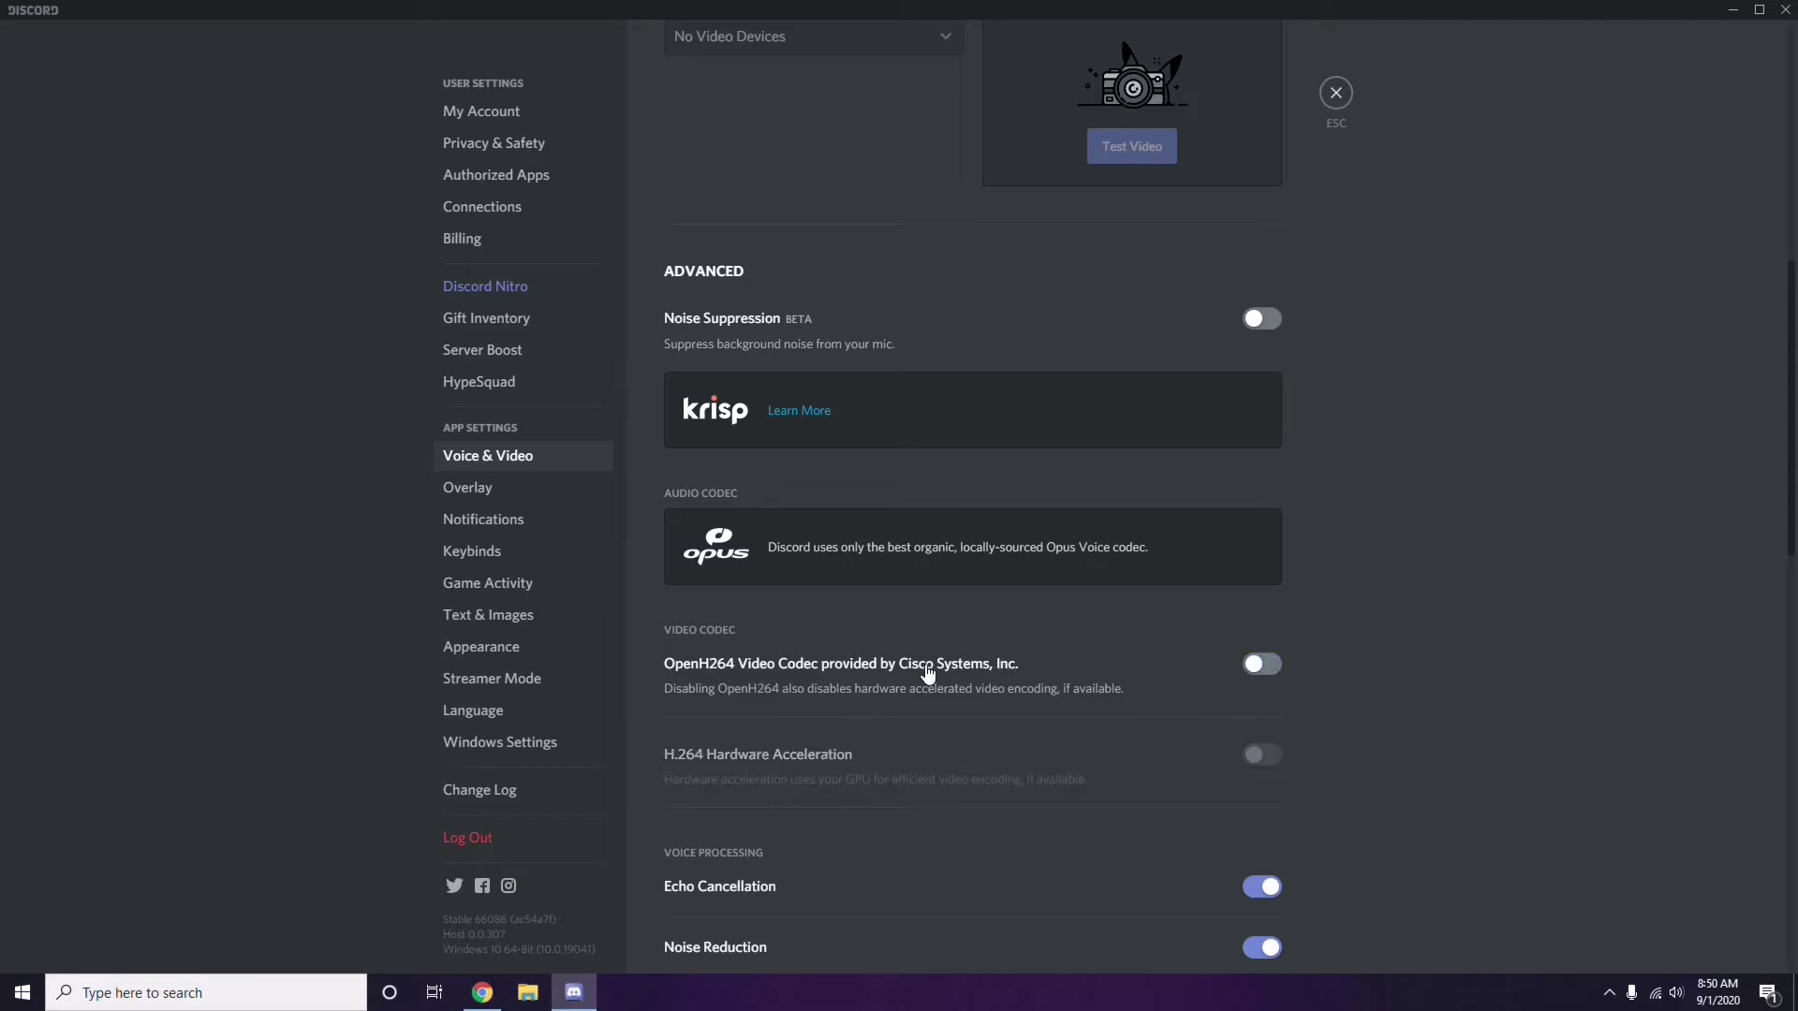
pyautogui.scroll(-2, 928, 669)
pyautogui.scroll(-4, 928, 670)
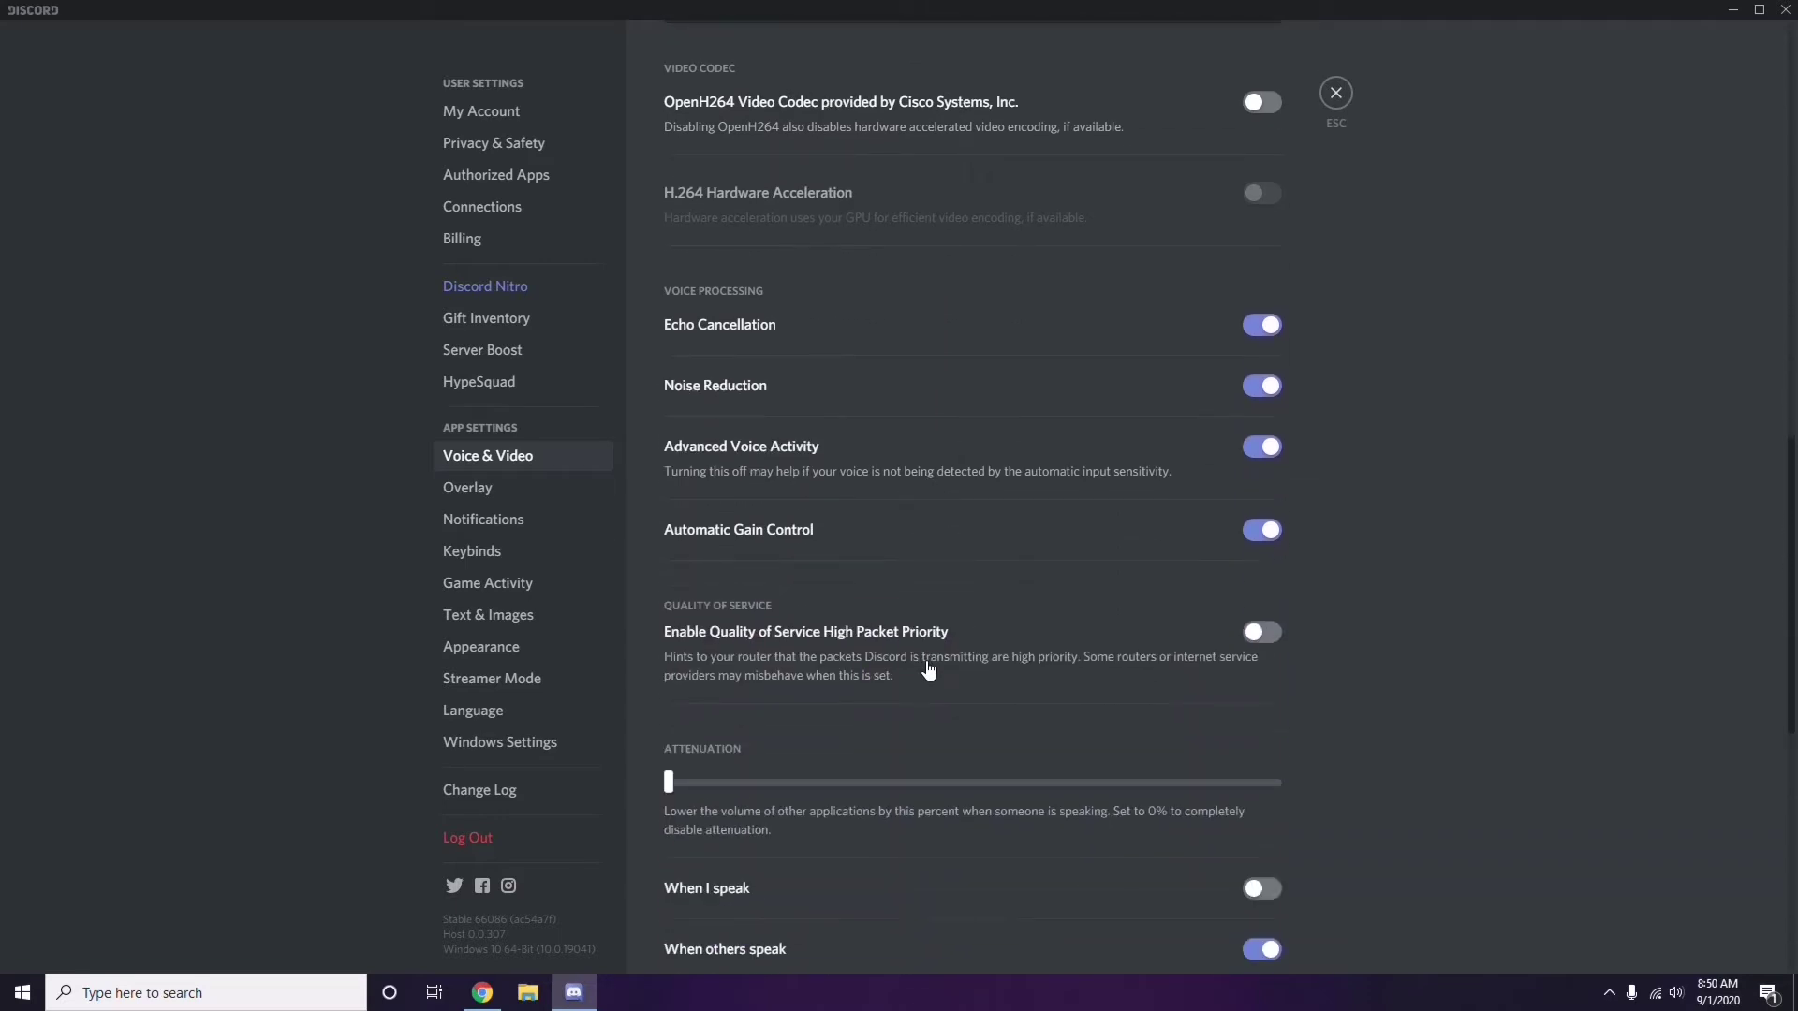
pyautogui.scroll(1, 928, 670)
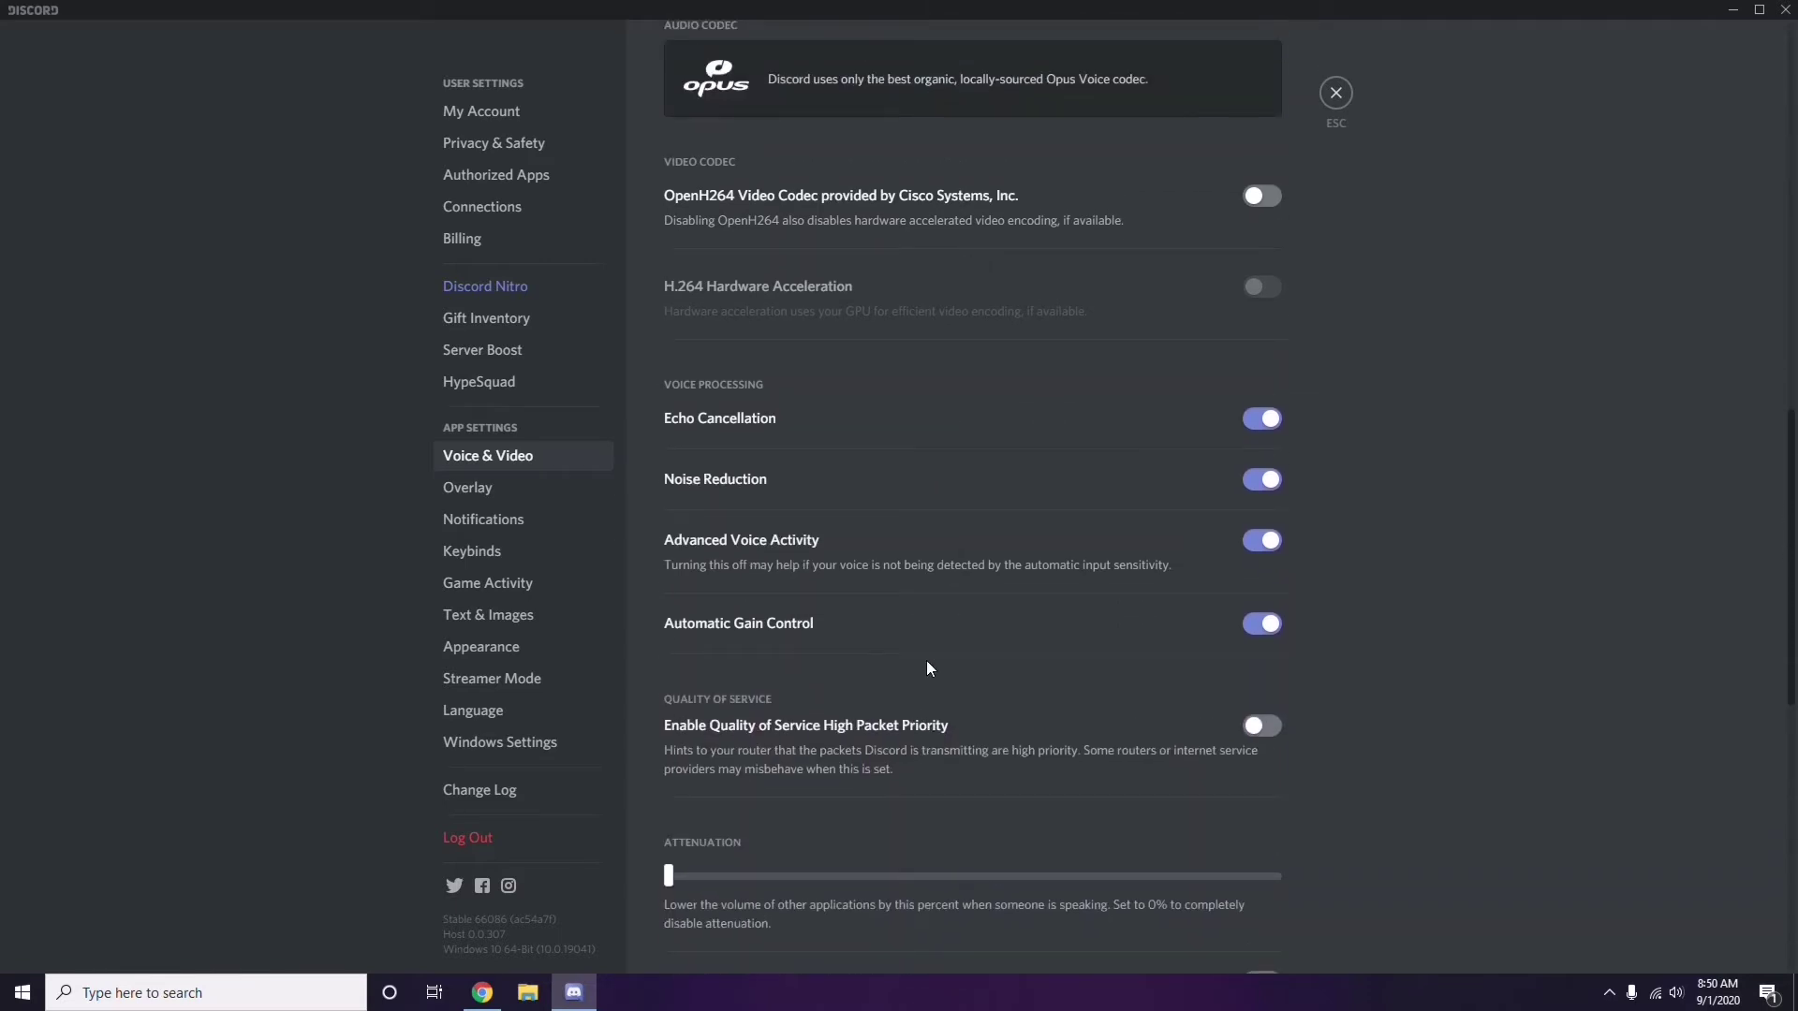
# - Turn off the in-game overlay in Discord's Overlay settings
pyautogui.click(470, 491)
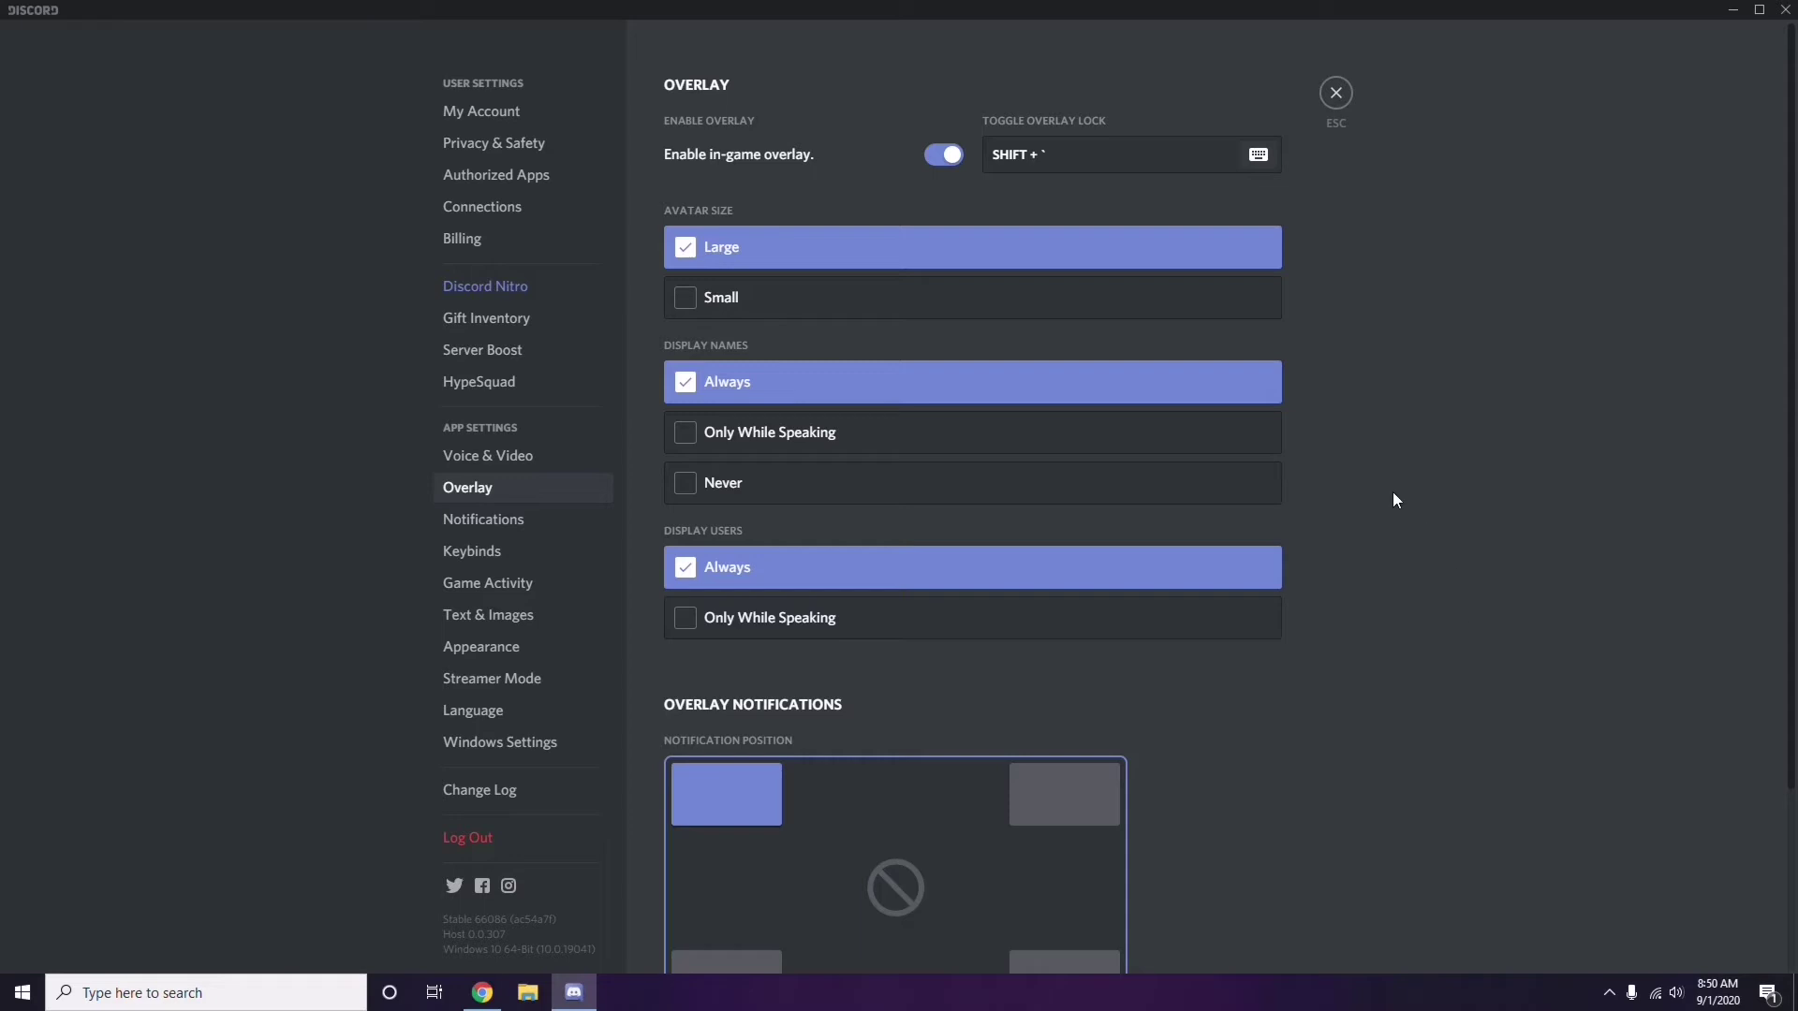
pyautogui.scroll(-1, 1394, 499)
pyautogui.scroll(1, 1393, 499)
pyautogui.click(937, 159)
# - Turn off Hardware Acceleration in Discord's Appearance settings, accept the relaunch, and minimize the reopened window
pyautogui.click(496, 654)
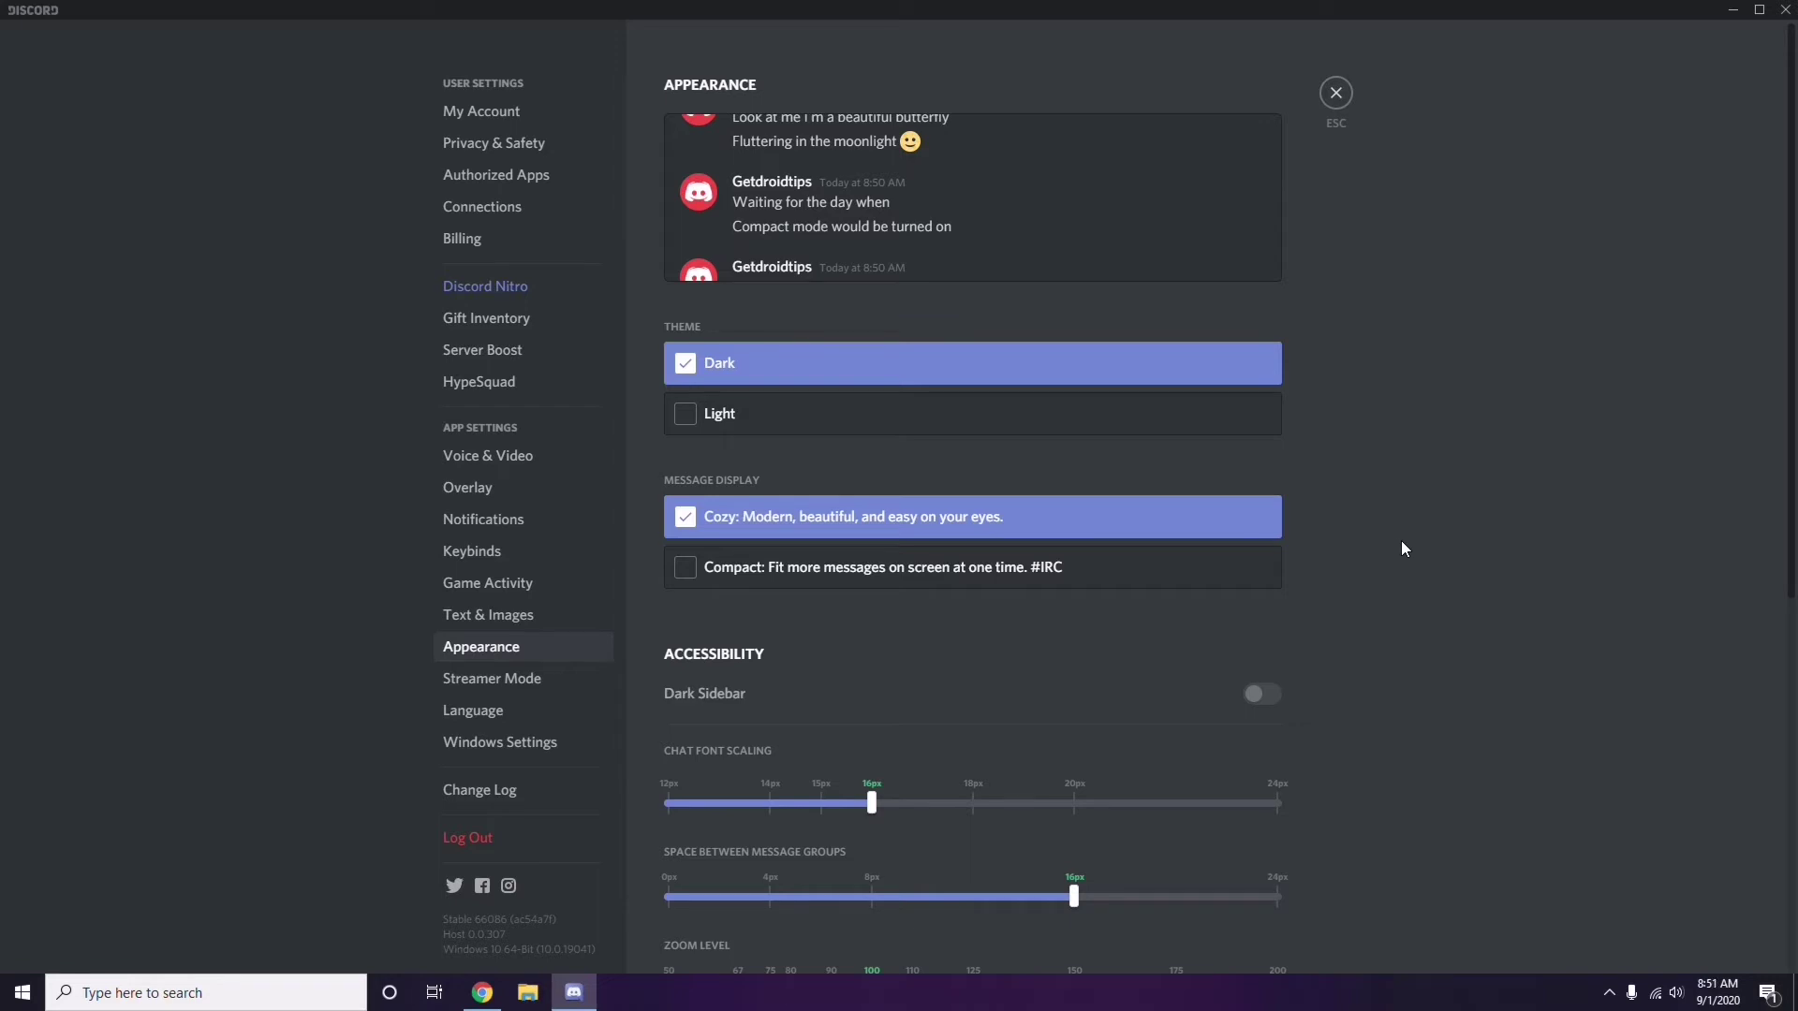
pyautogui.scroll(-6, 1402, 542)
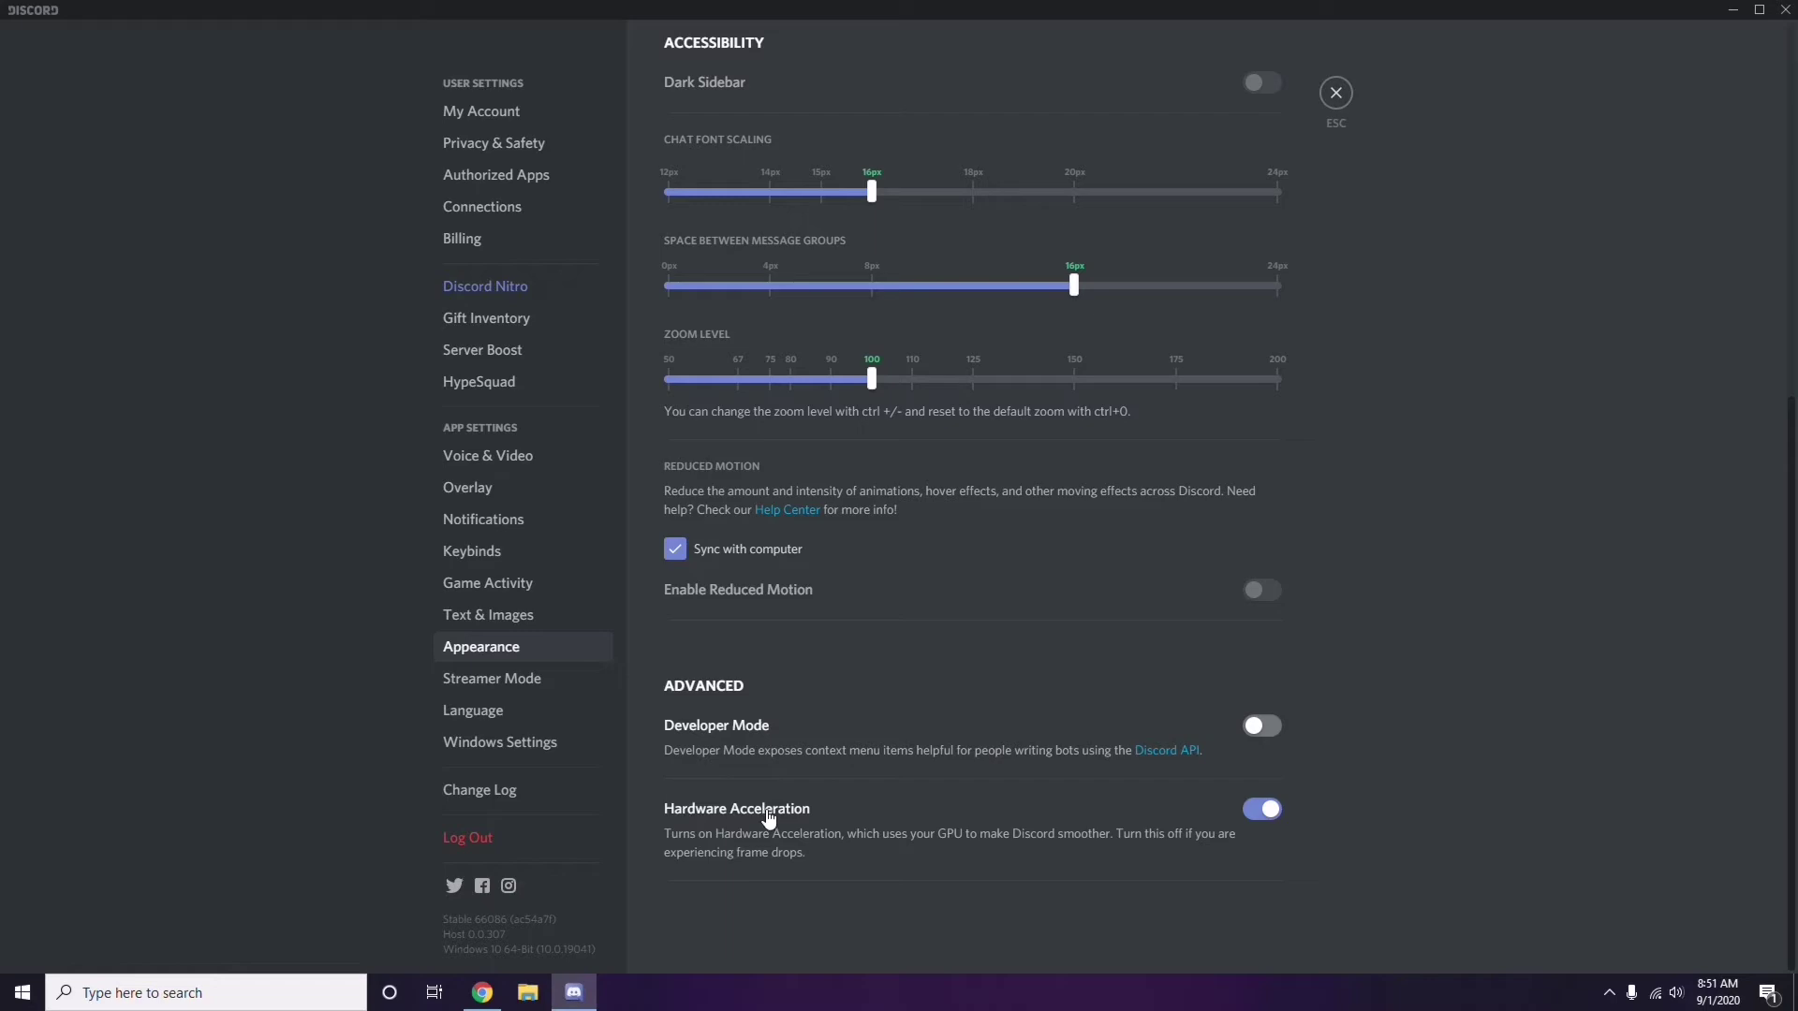
pyautogui.click(1261, 809)
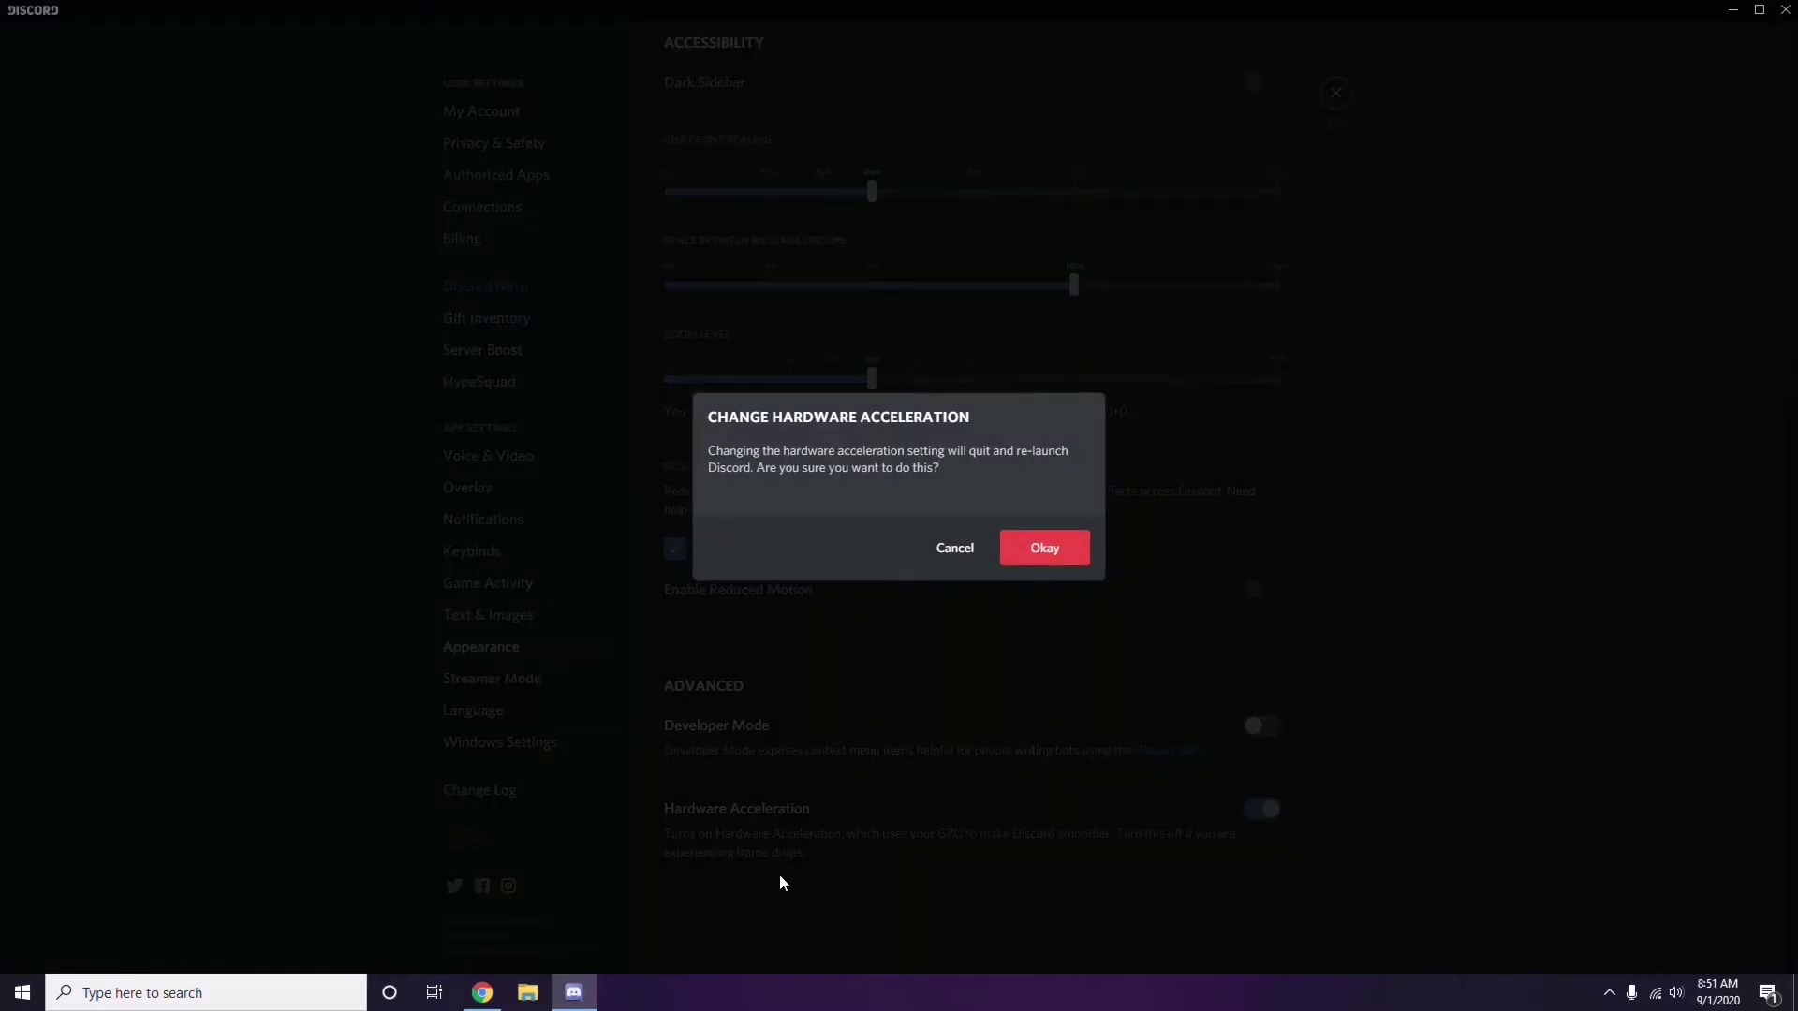
pyautogui.click(1034, 553)
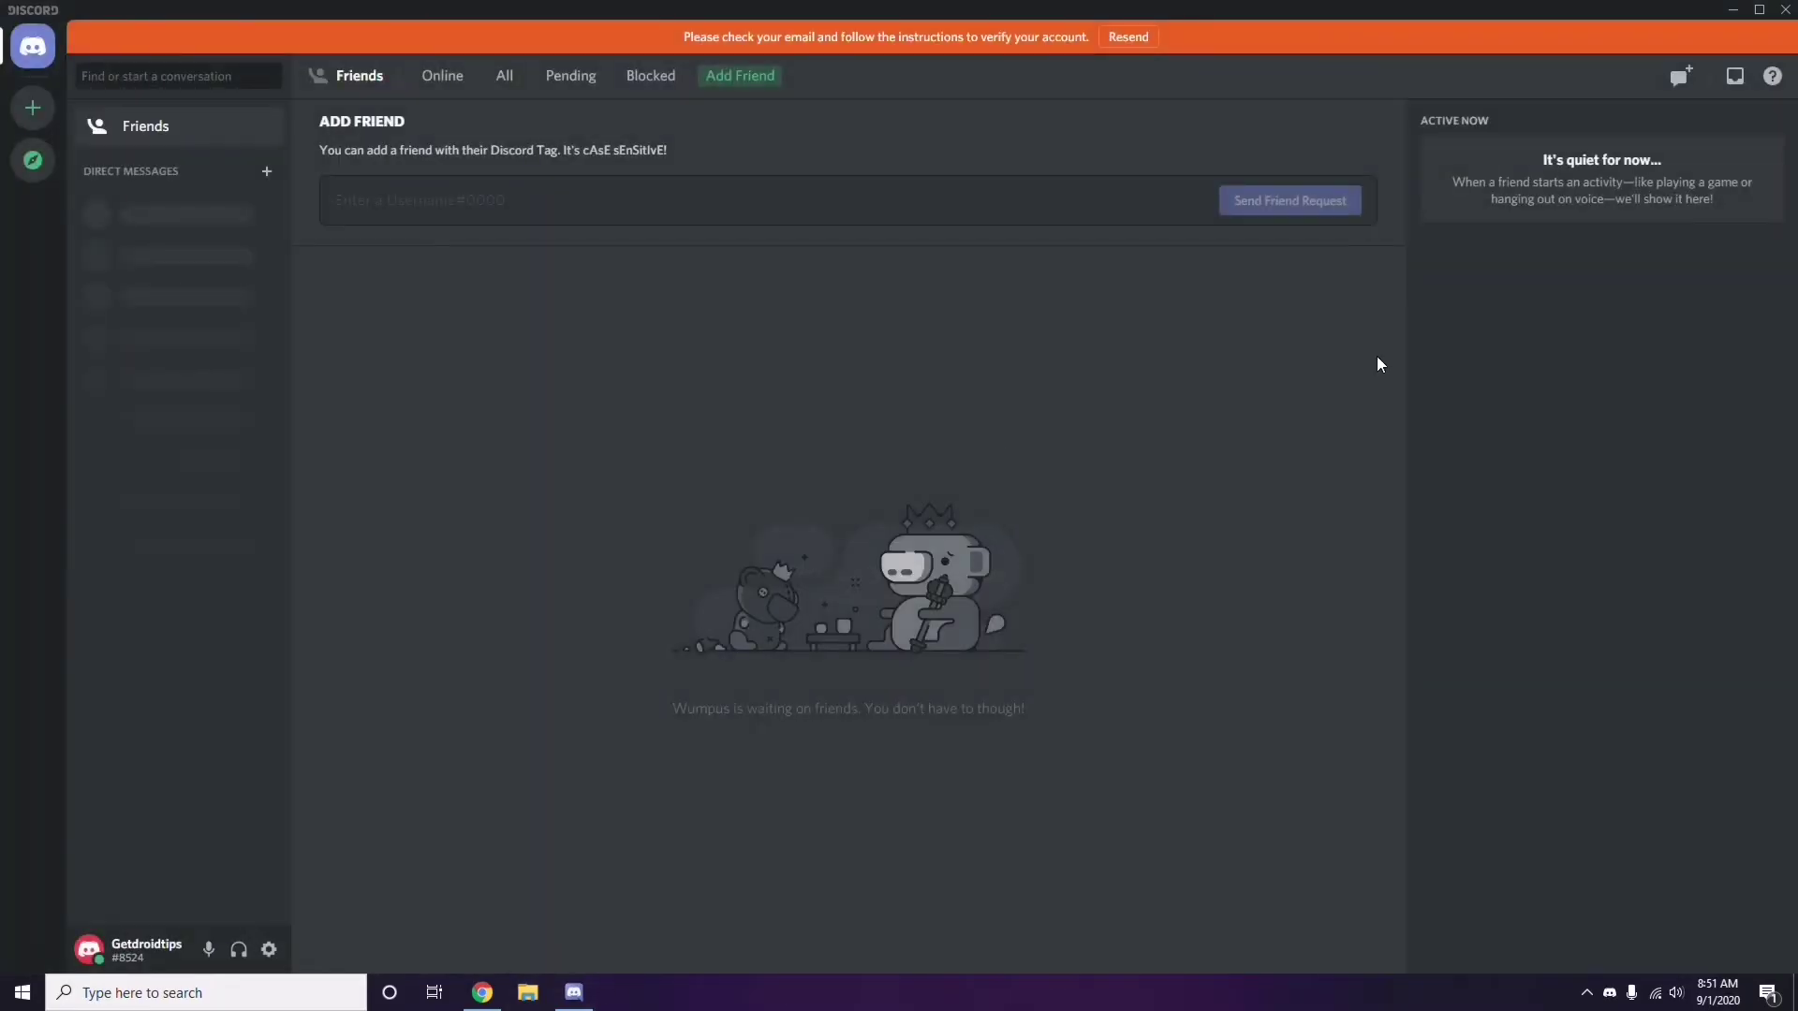
pyautogui.click(1736, 12)
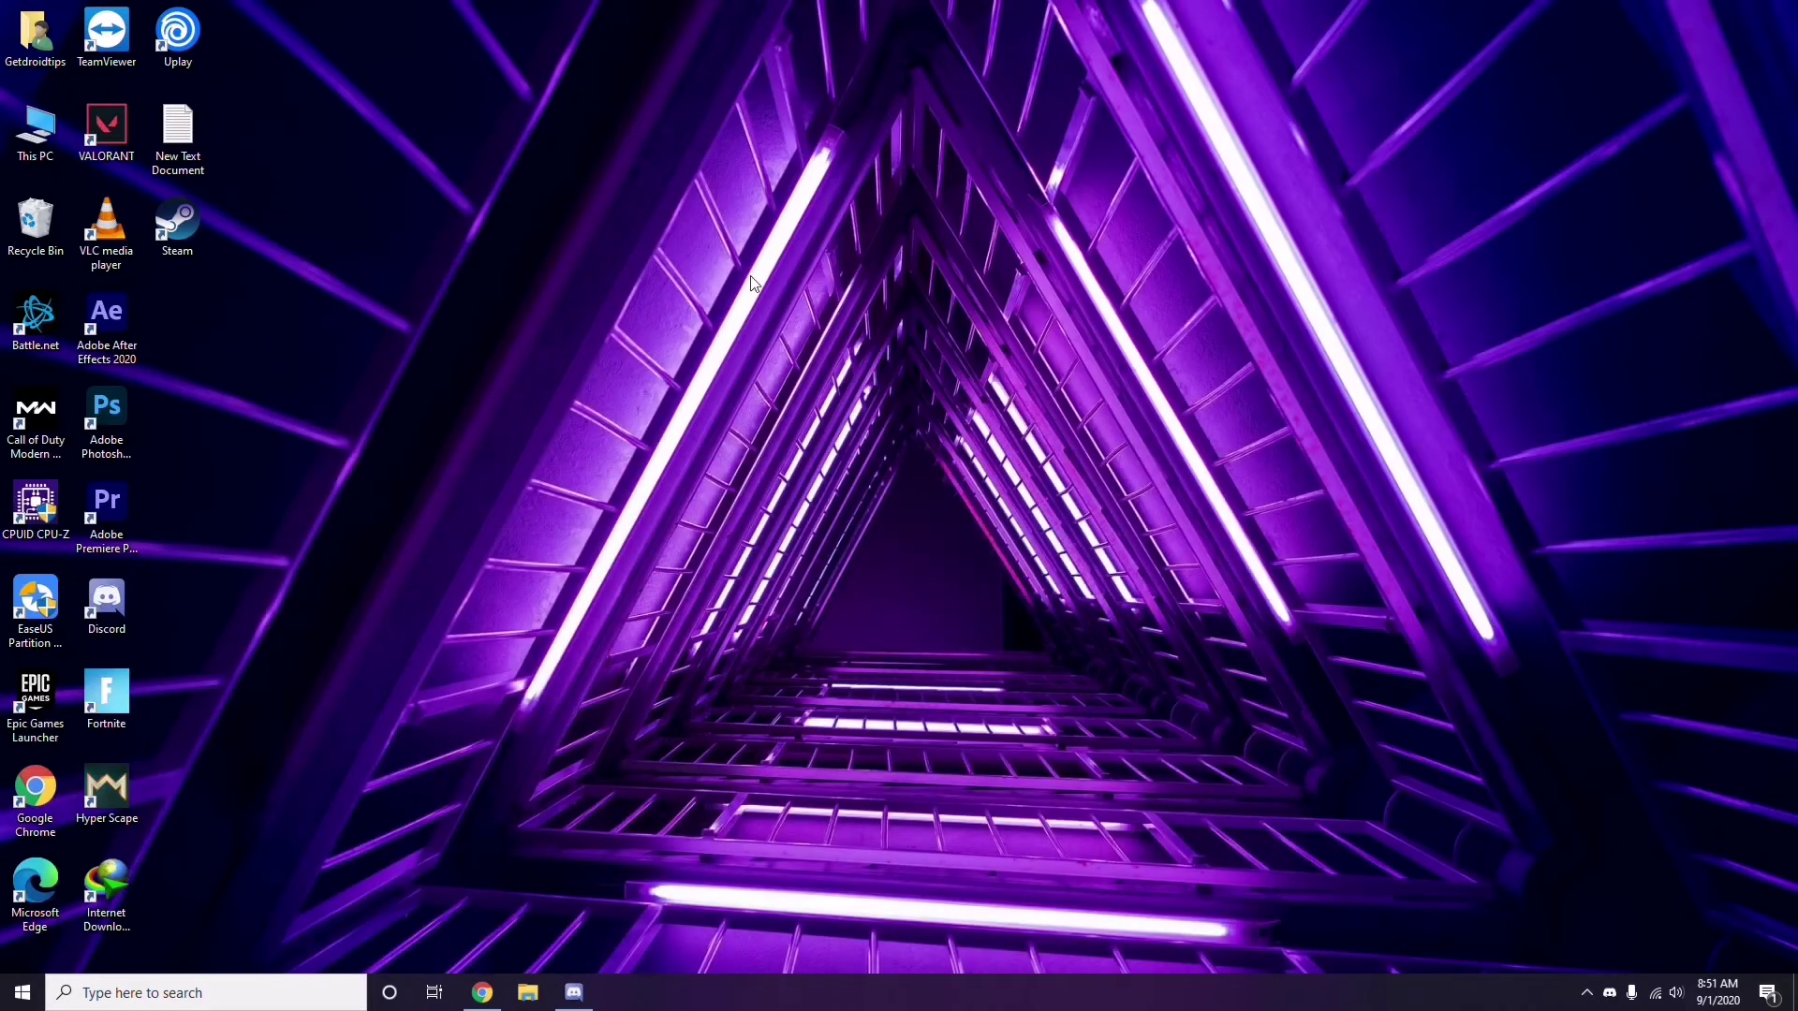
pyautogui.rightClick(713, 238)
pyautogui.click(762, 321)
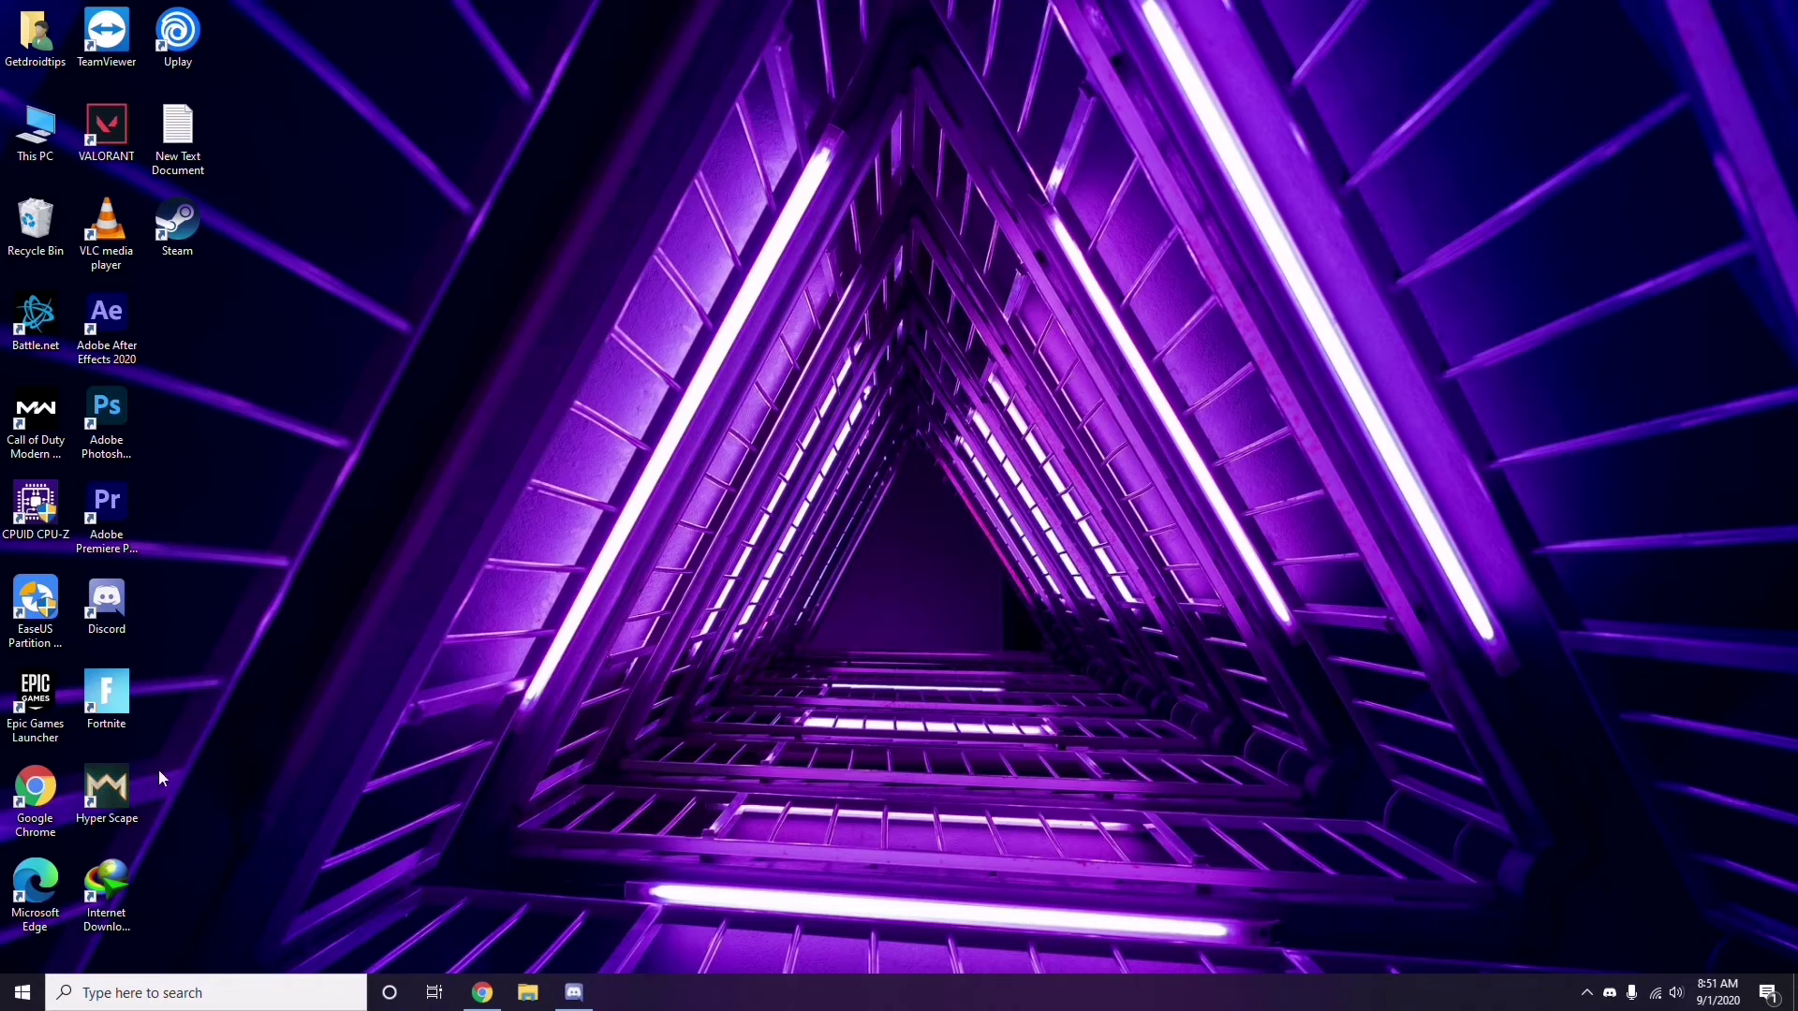
# - Search Windows for "windows", open the Windows Update settings to check the update status, and close Settings
pyautogui.click(146, 998)
pyautogui.write('w')
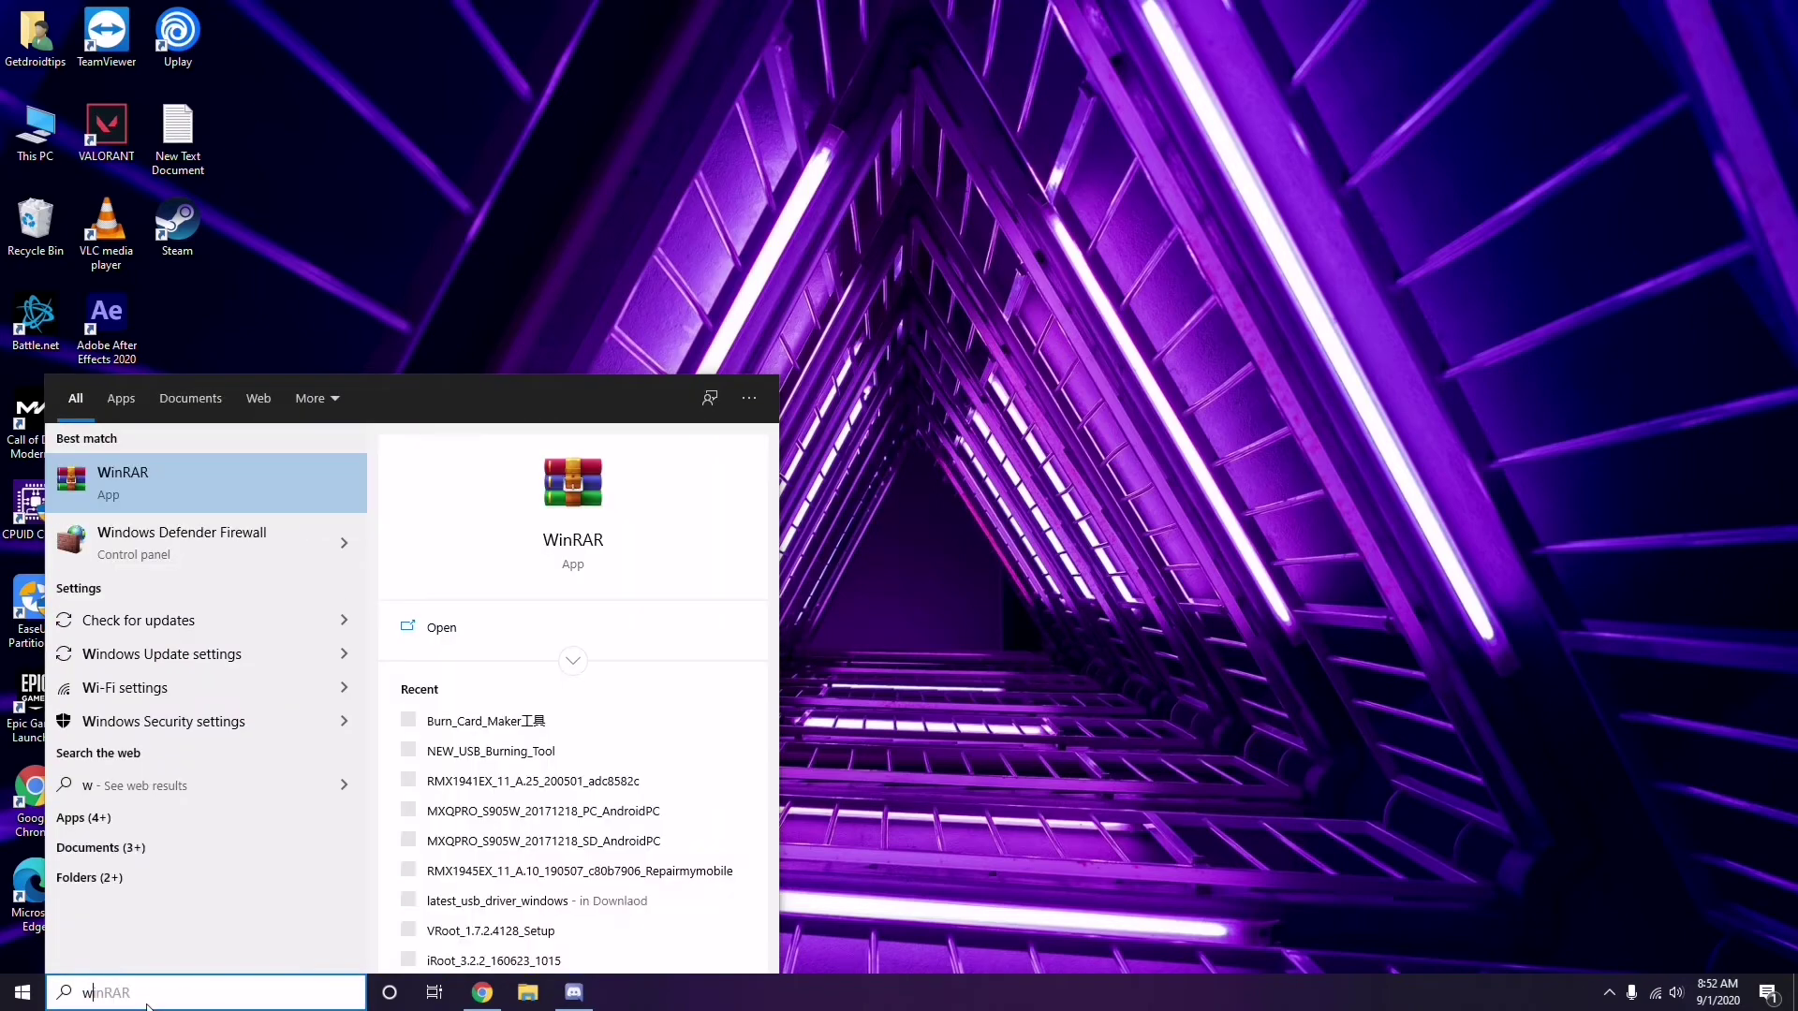
pyautogui.write('indows')
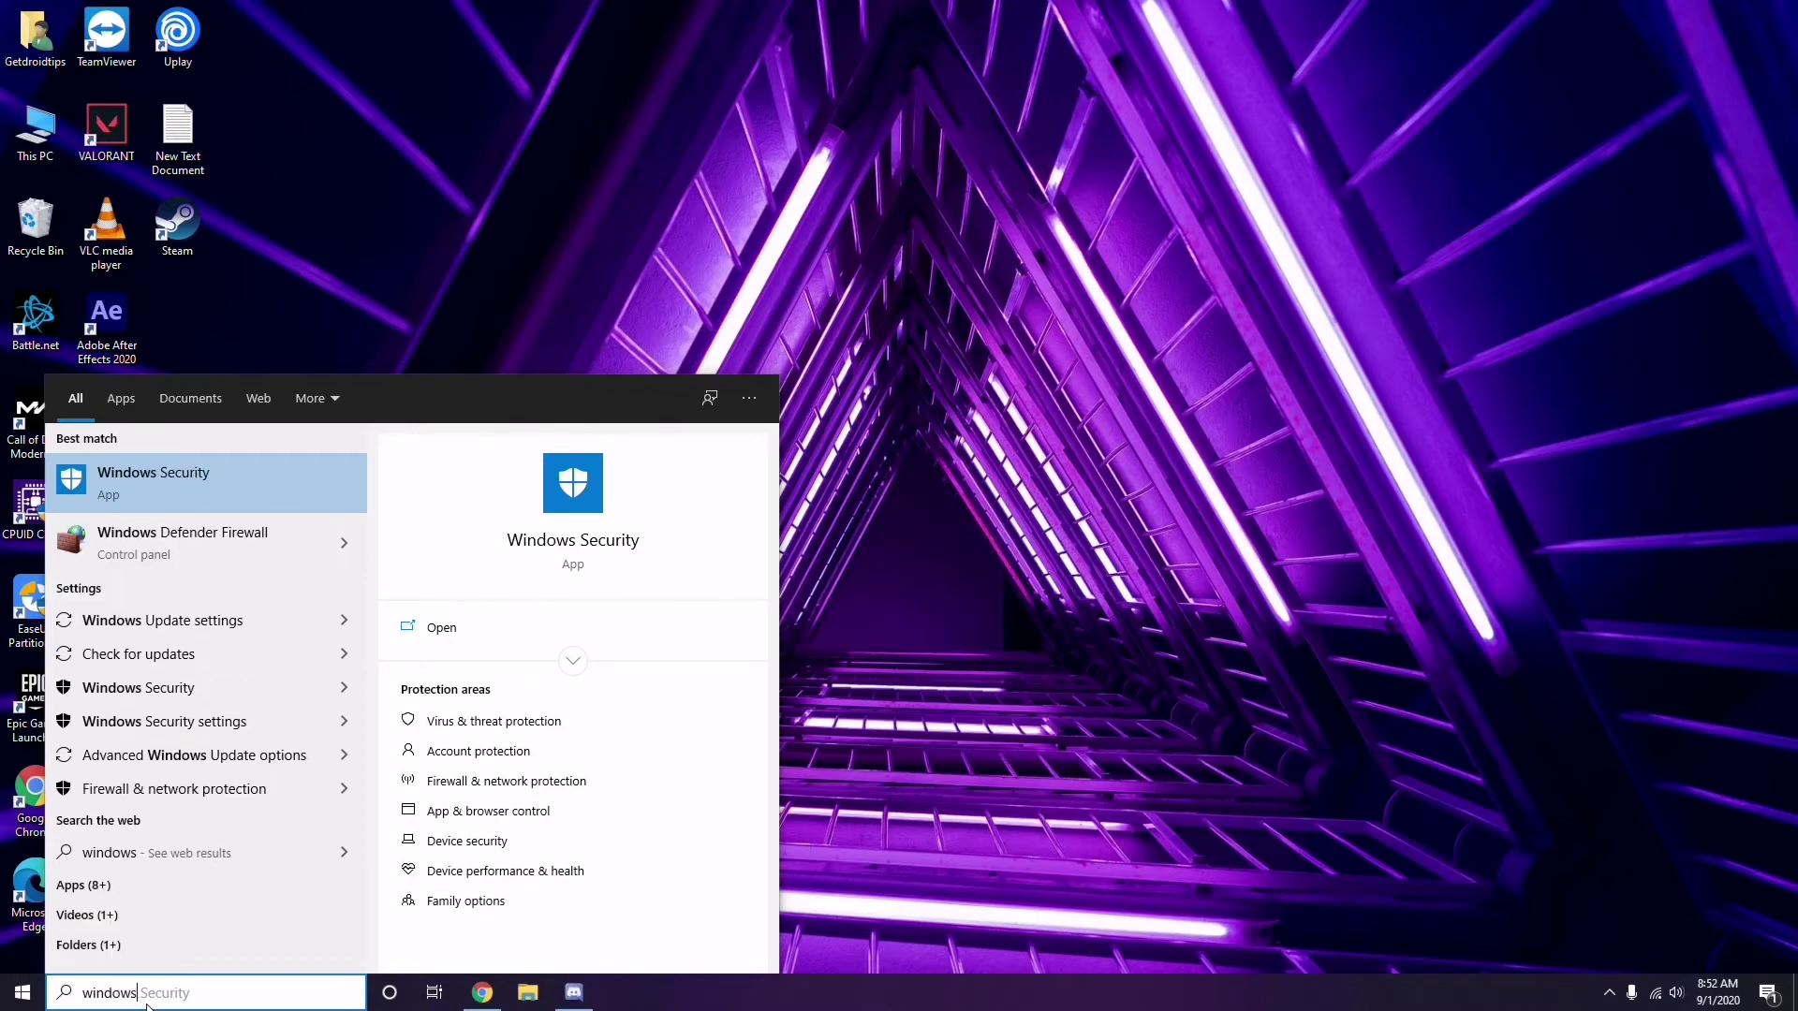
pyautogui.click(225, 622)
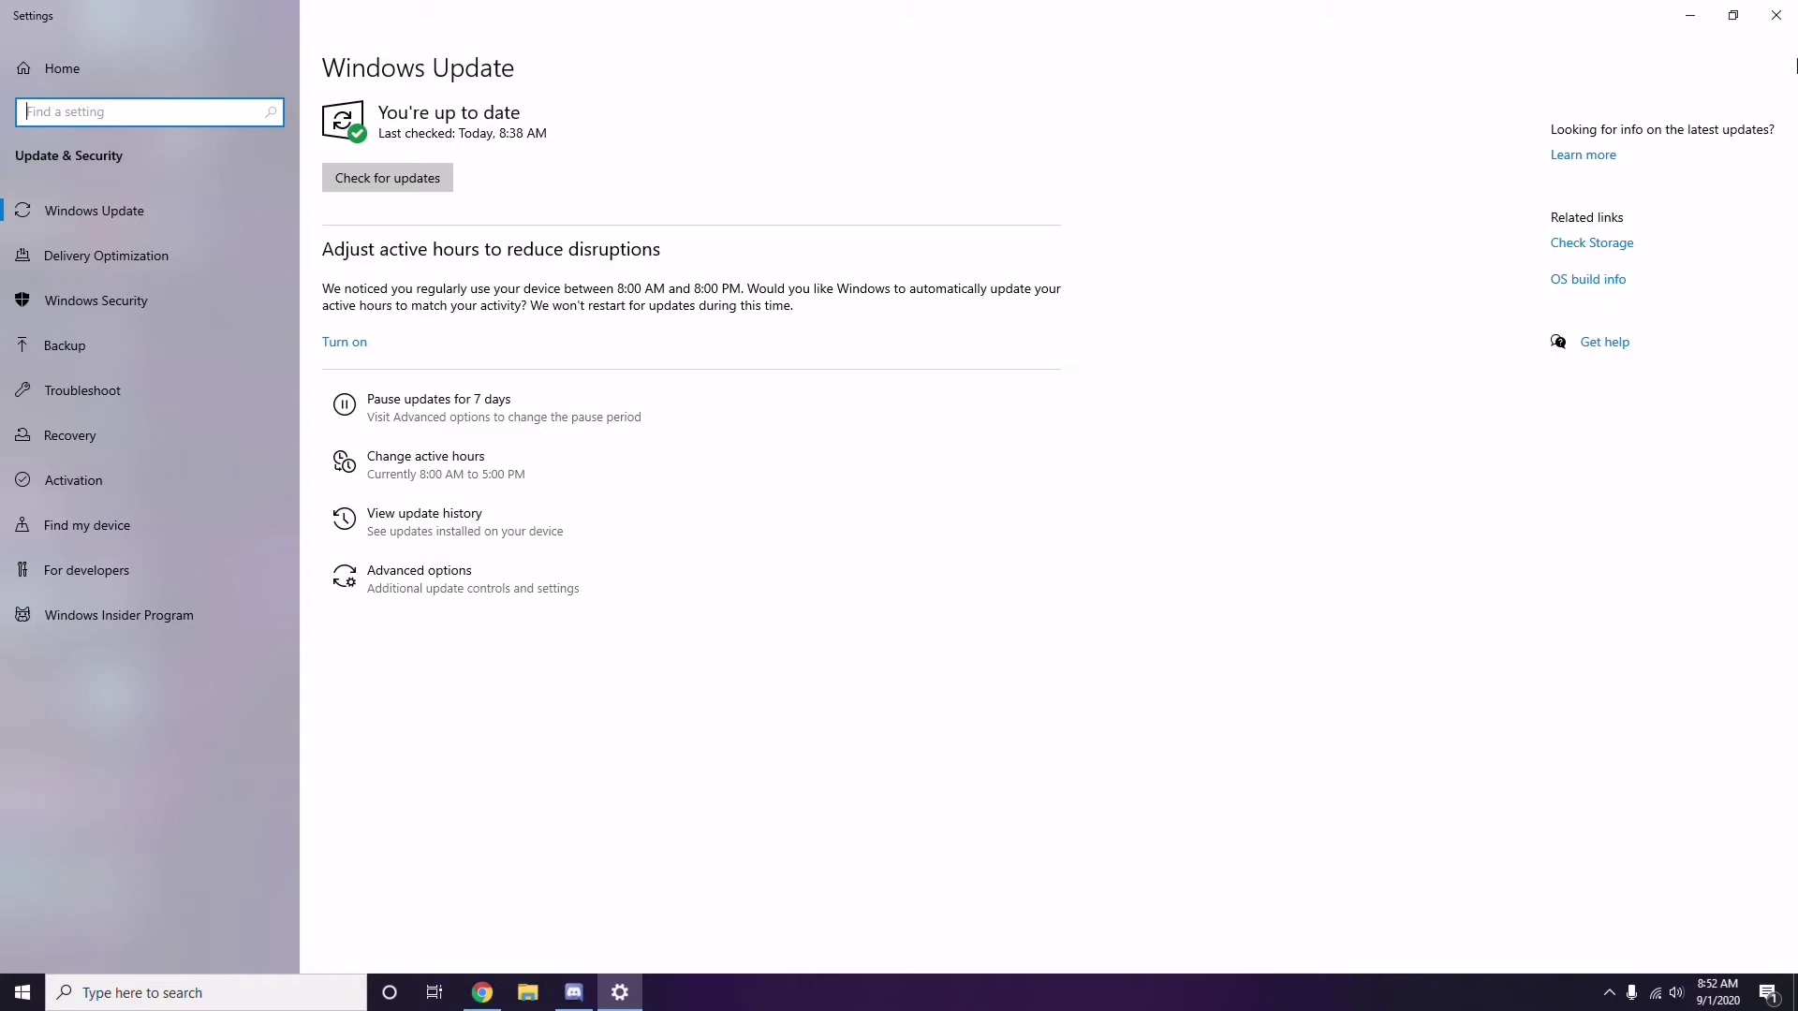
pyautogui.click(1776, 15)
pyautogui.rightClick(756, 159)
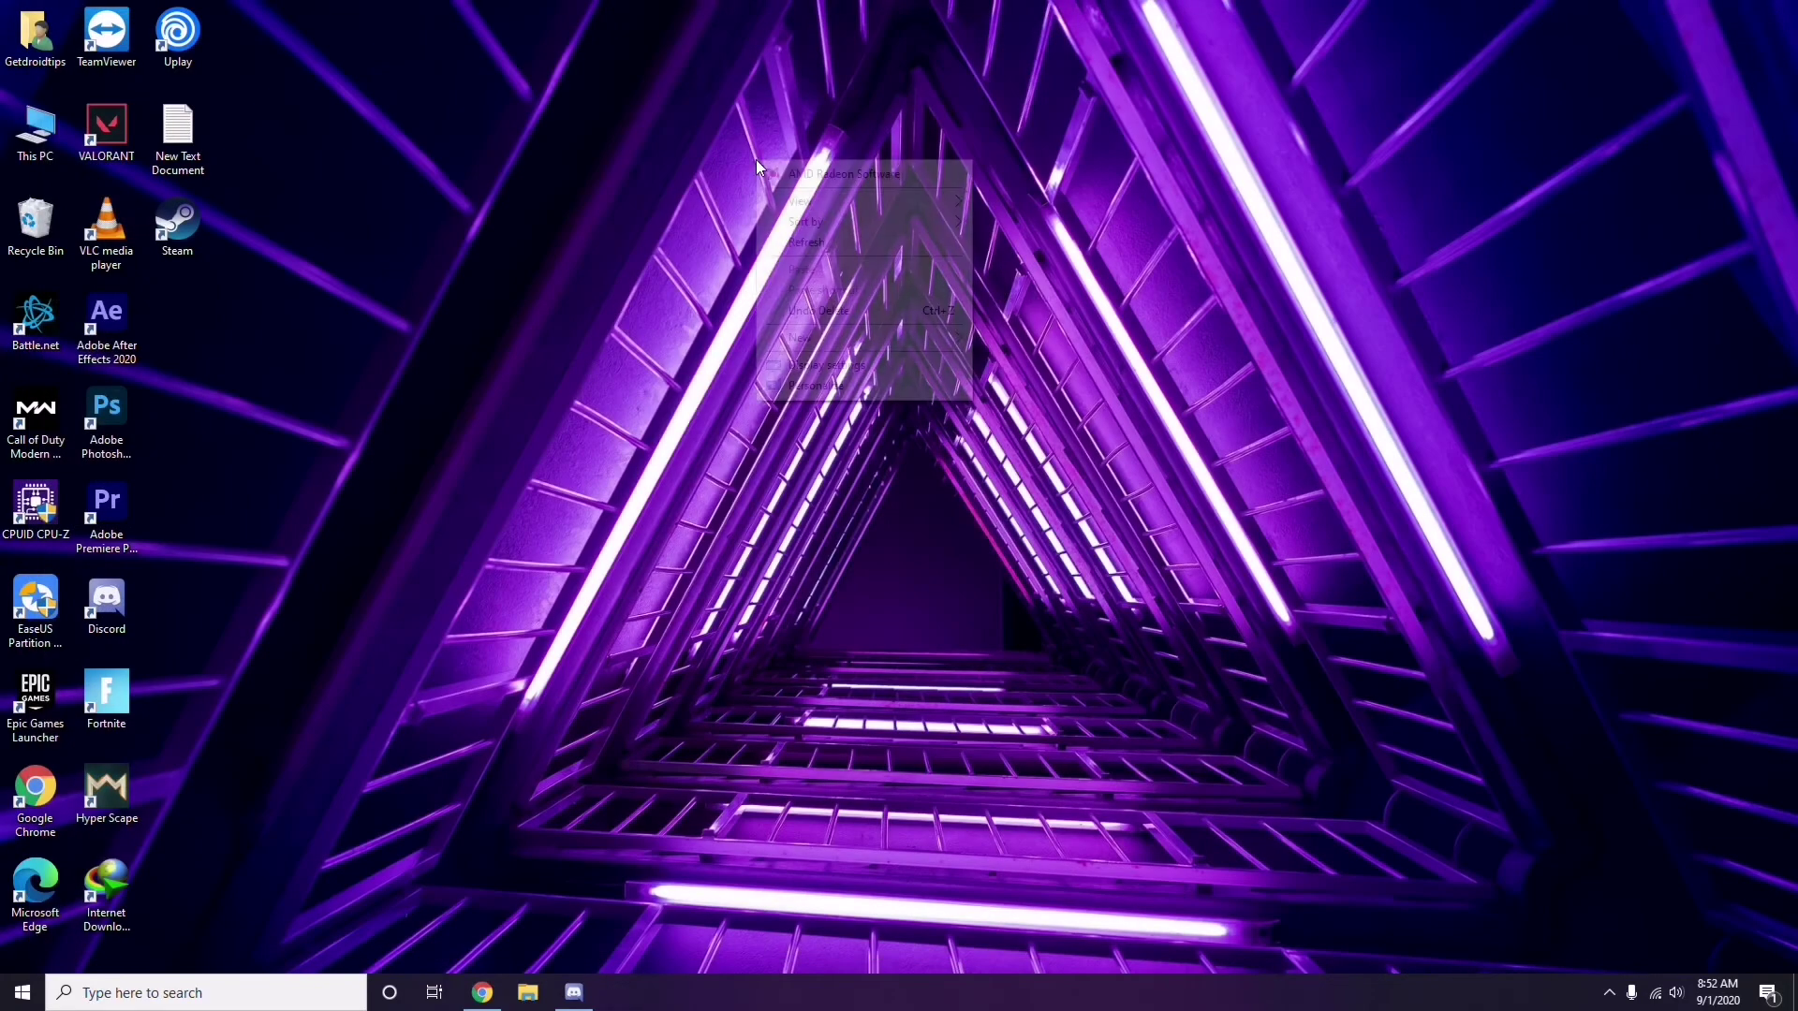
pyautogui.click(781, 243)
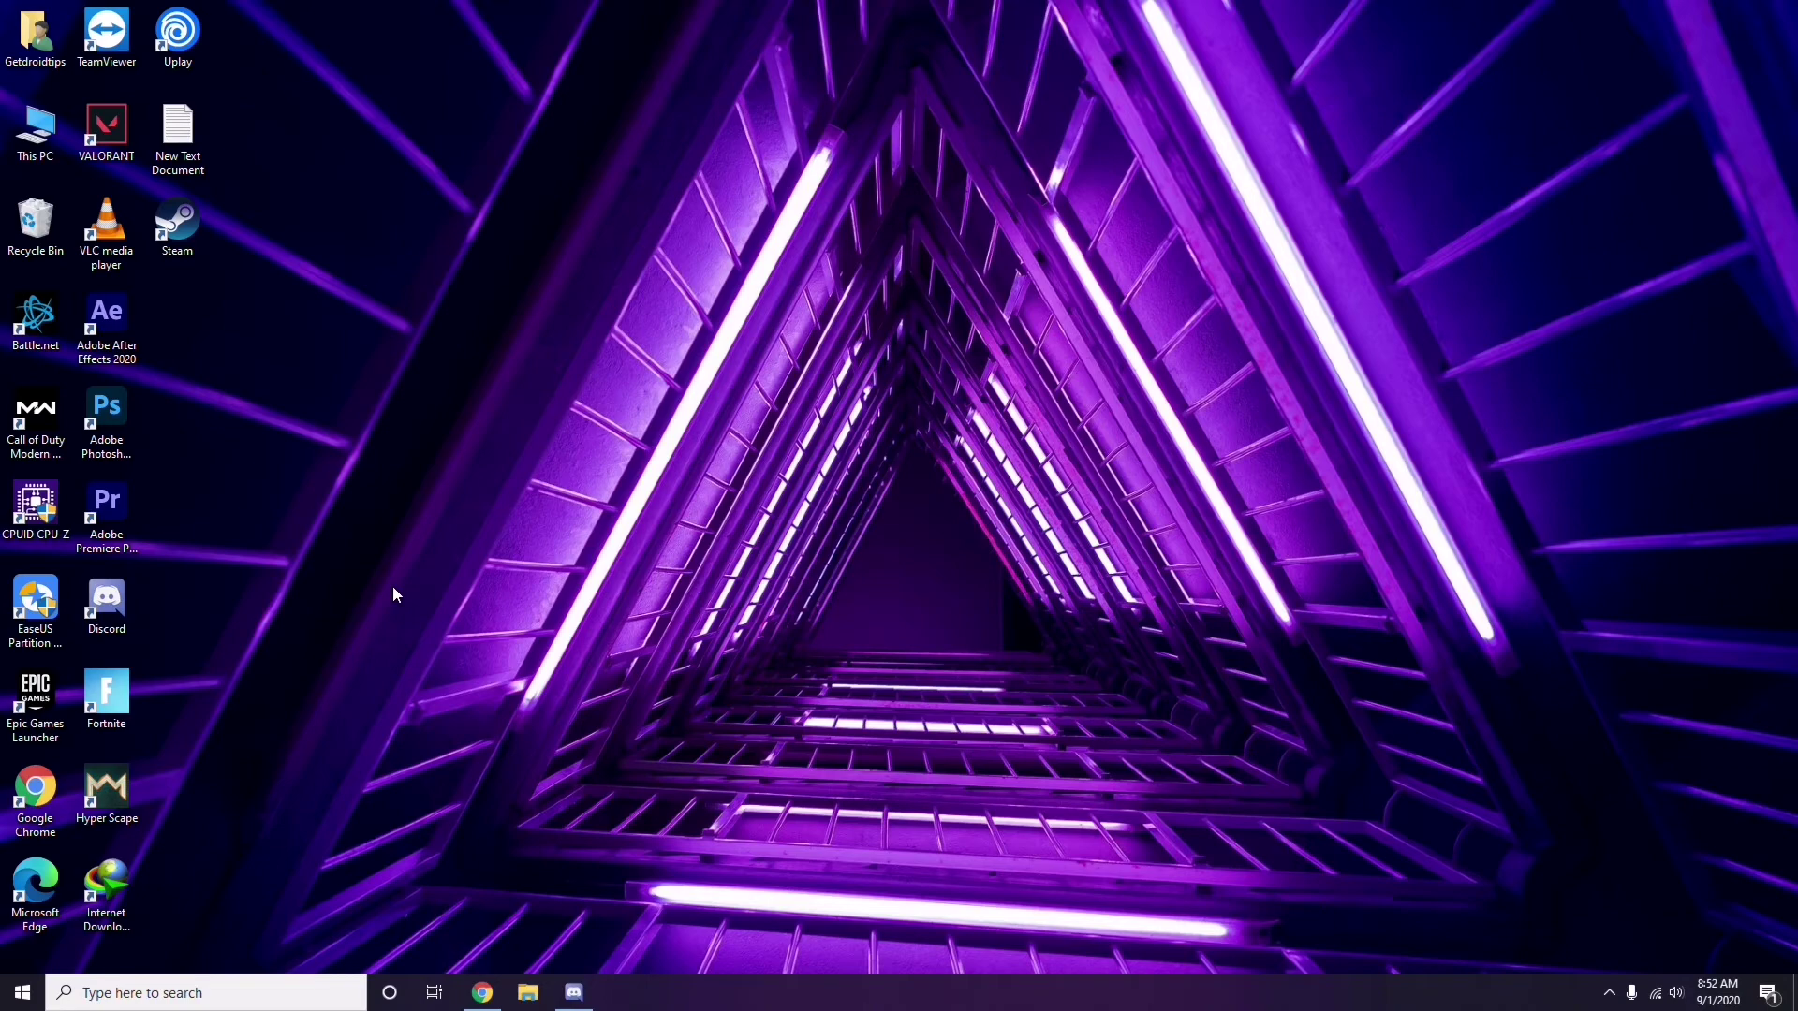
# - Search for "settings", open Update & Security, and bring up the list of uninstallable updates from the update history
pyautogui.click(106, 994)
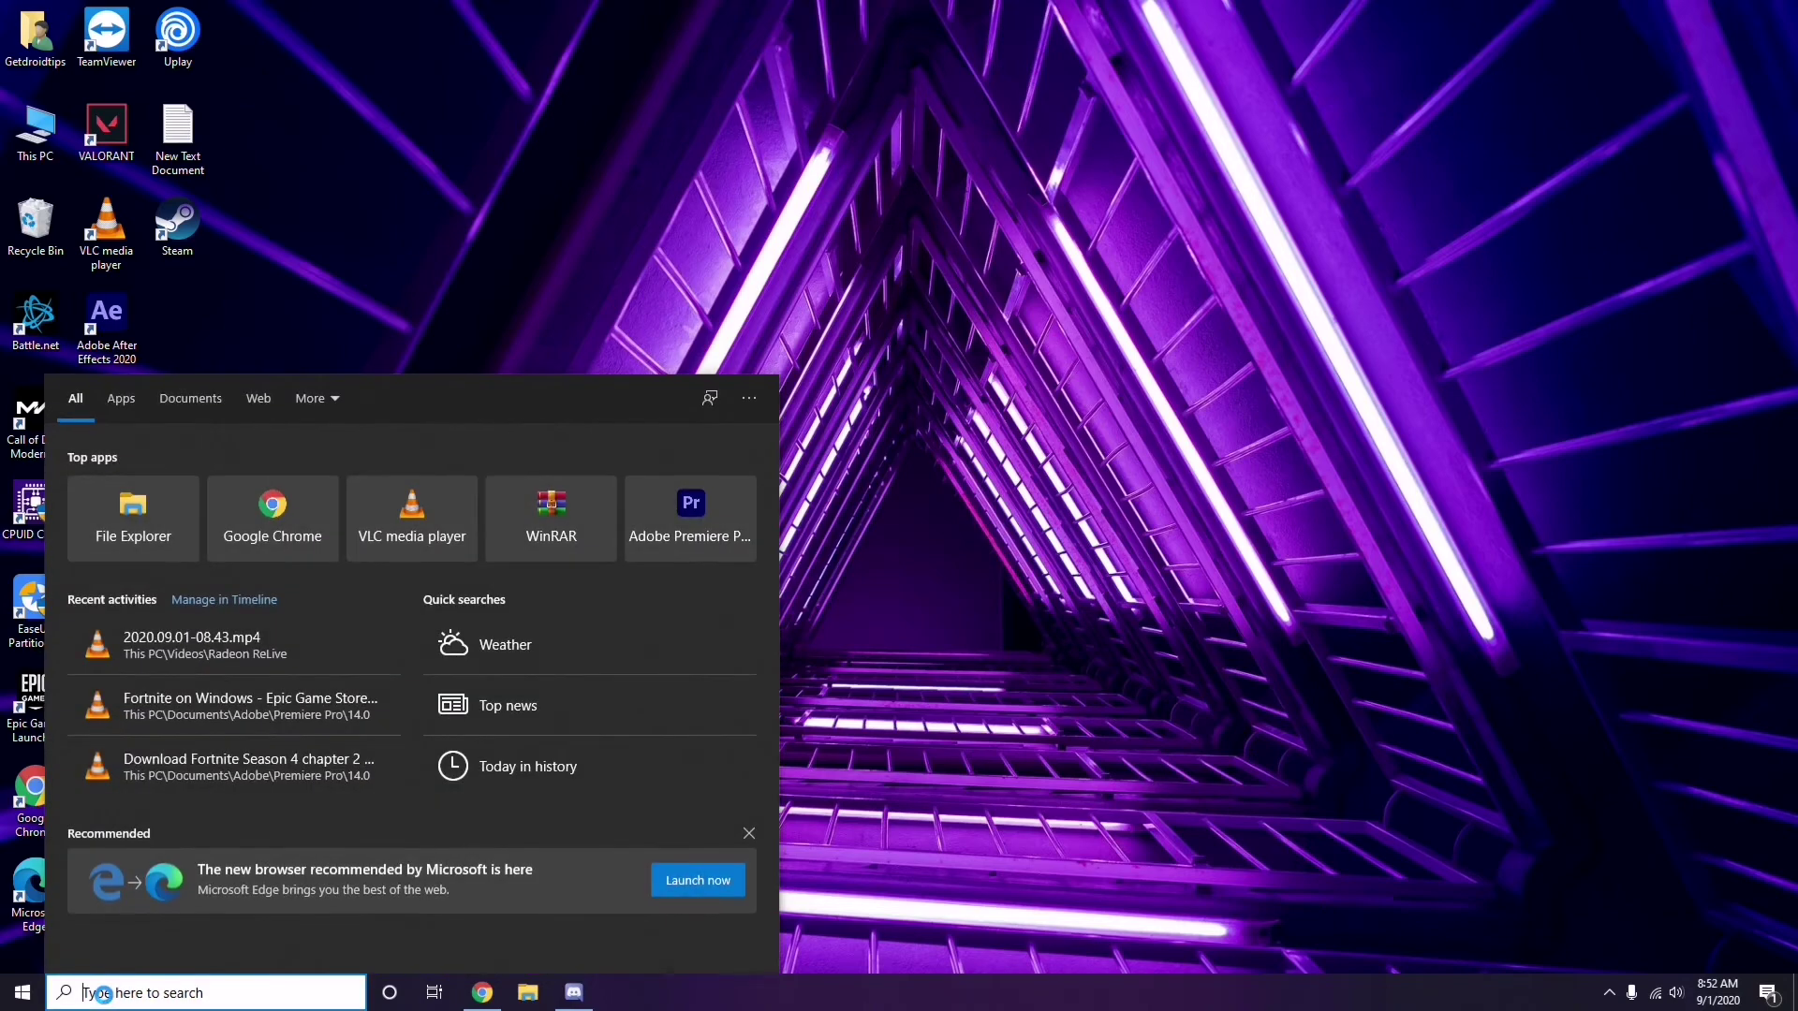
pyautogui.write('sett')
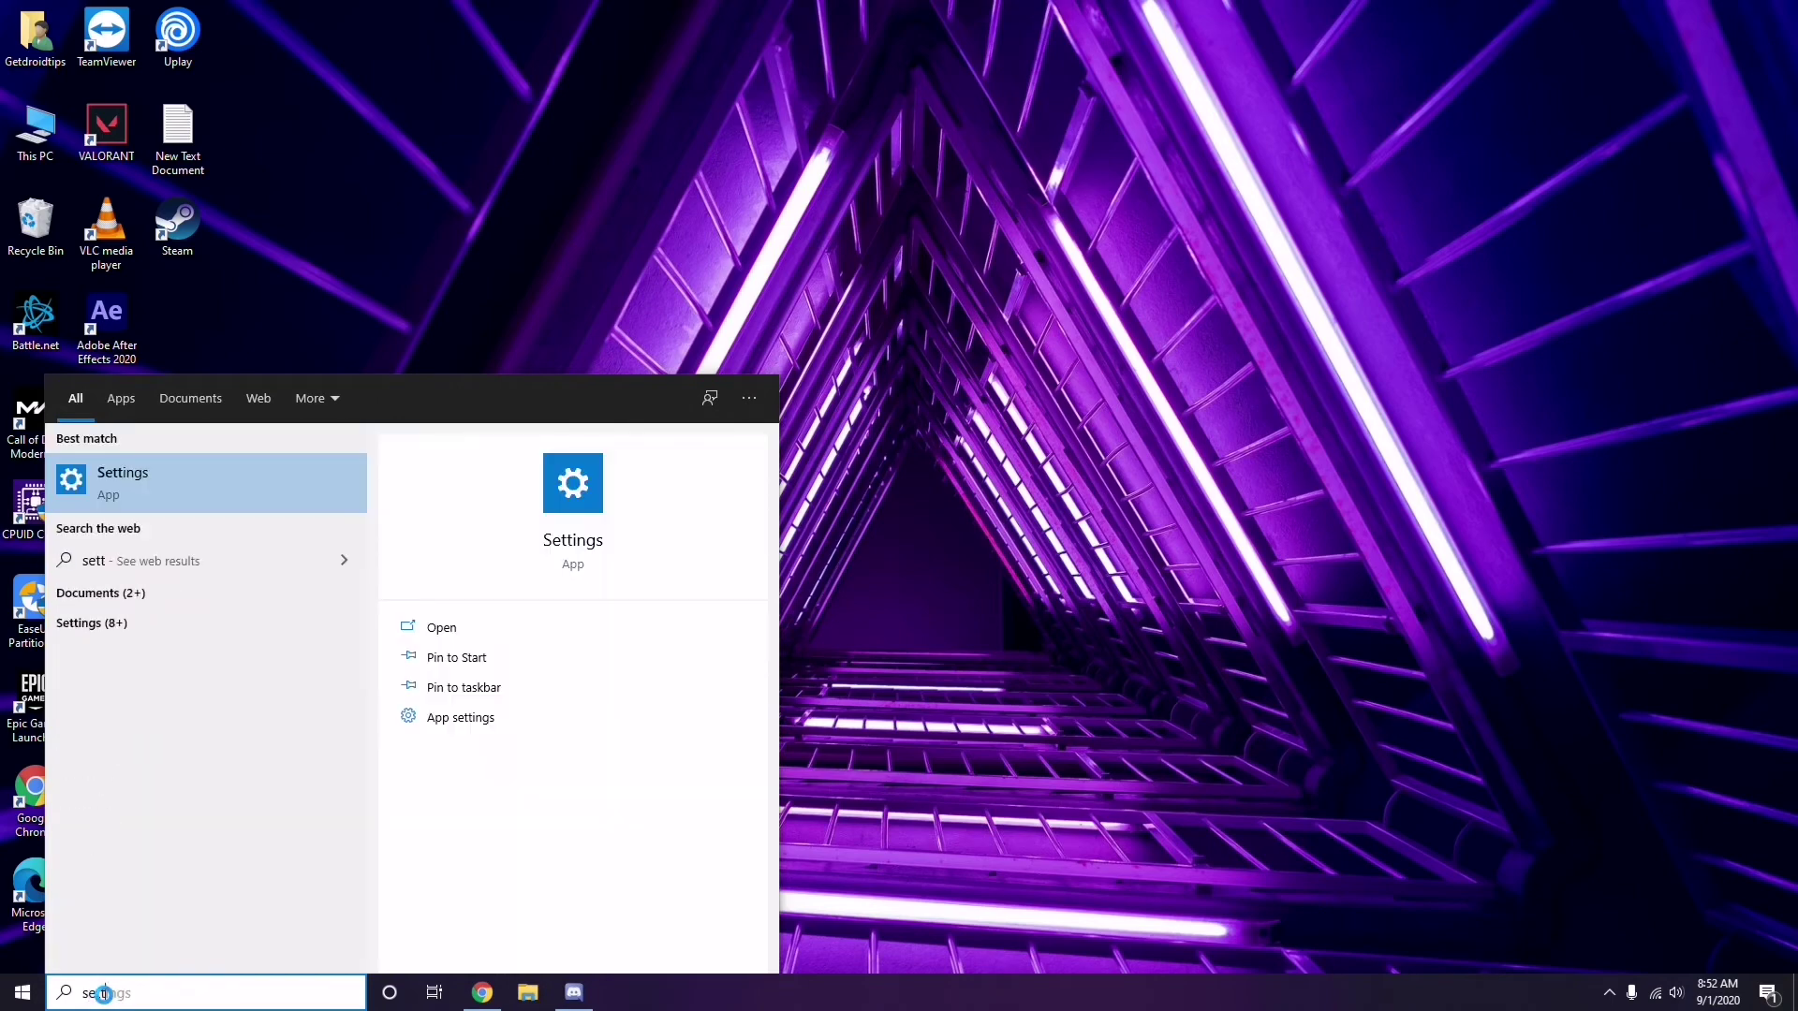
pyautogui.write('ings')
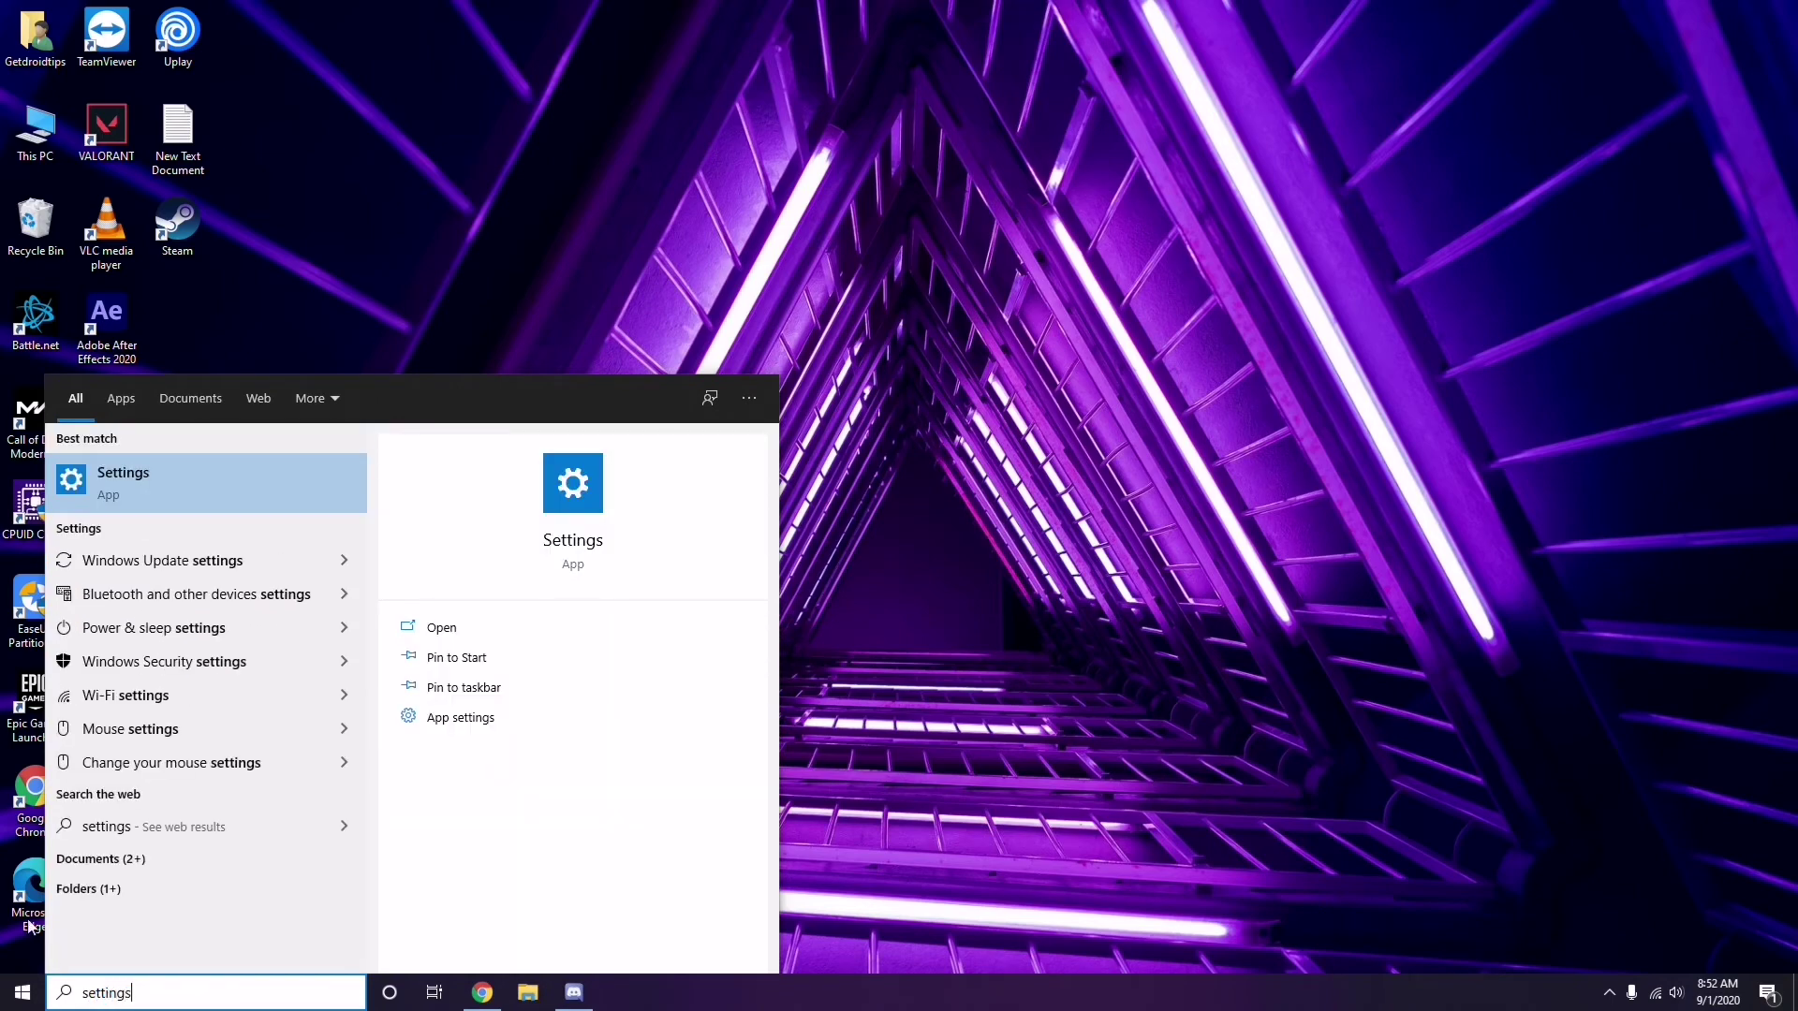
pyautogui.click(194, 504)
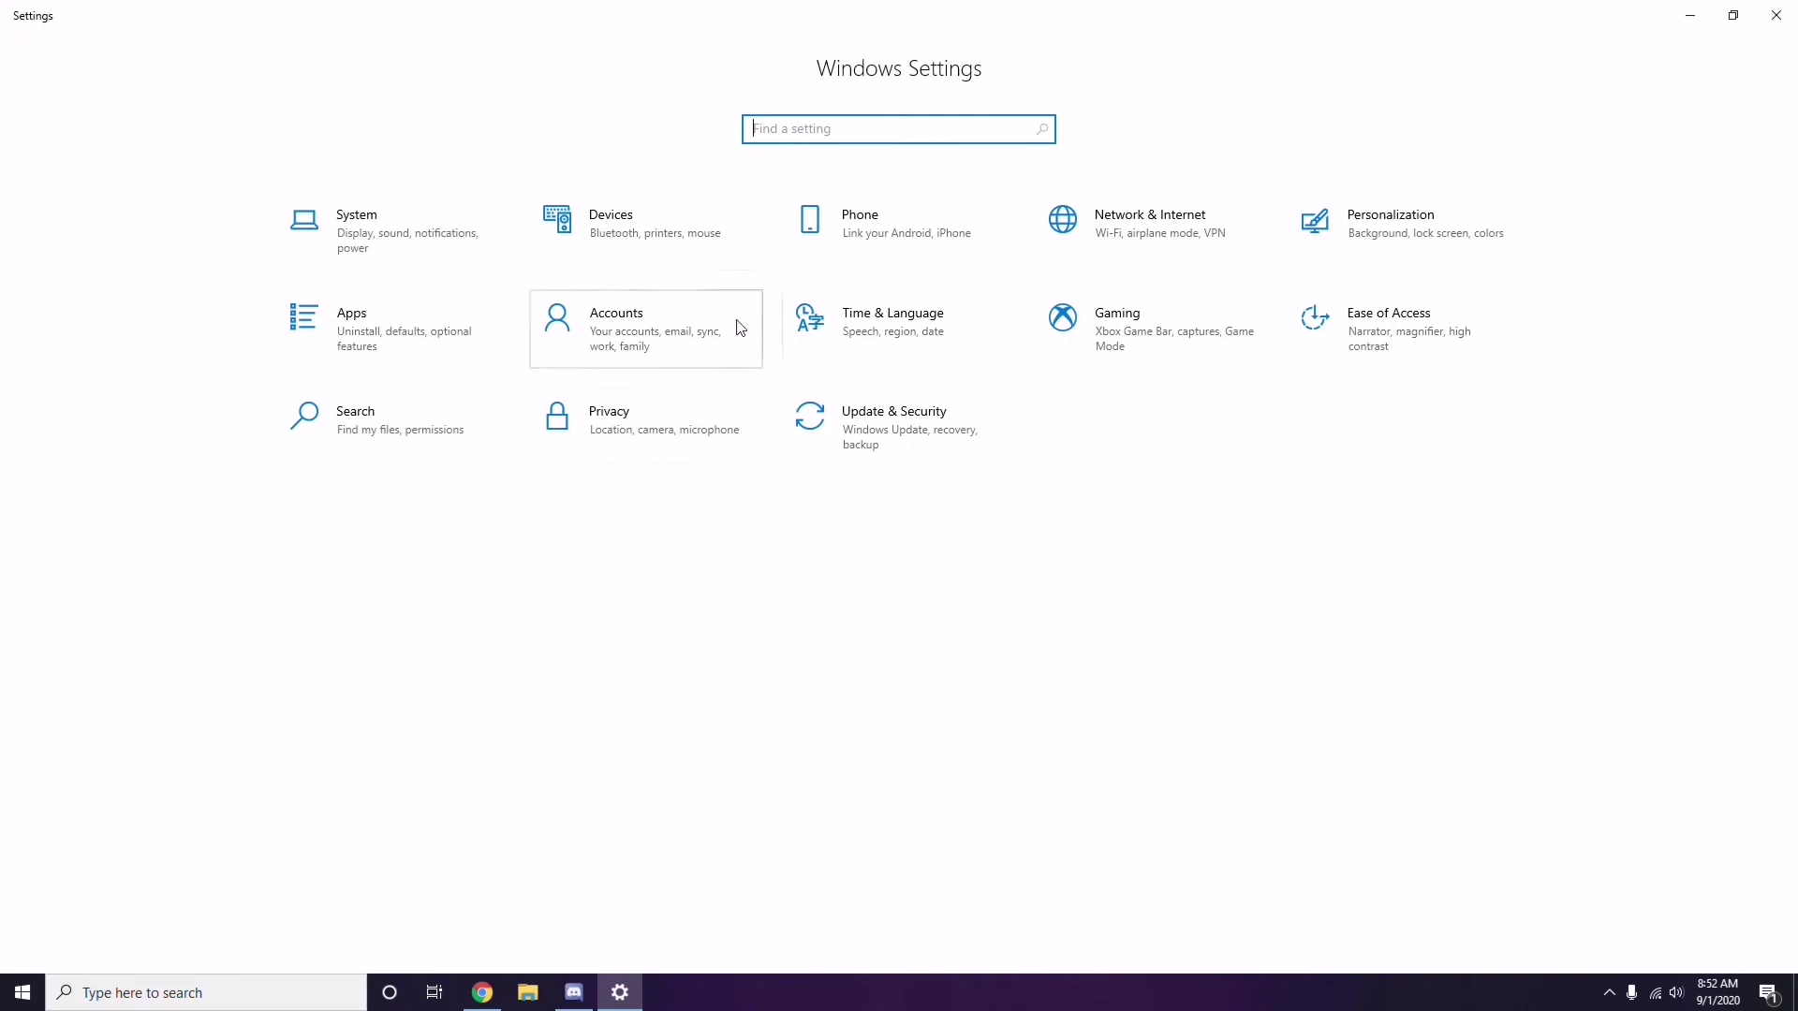
pyautogui.click(899, 444)
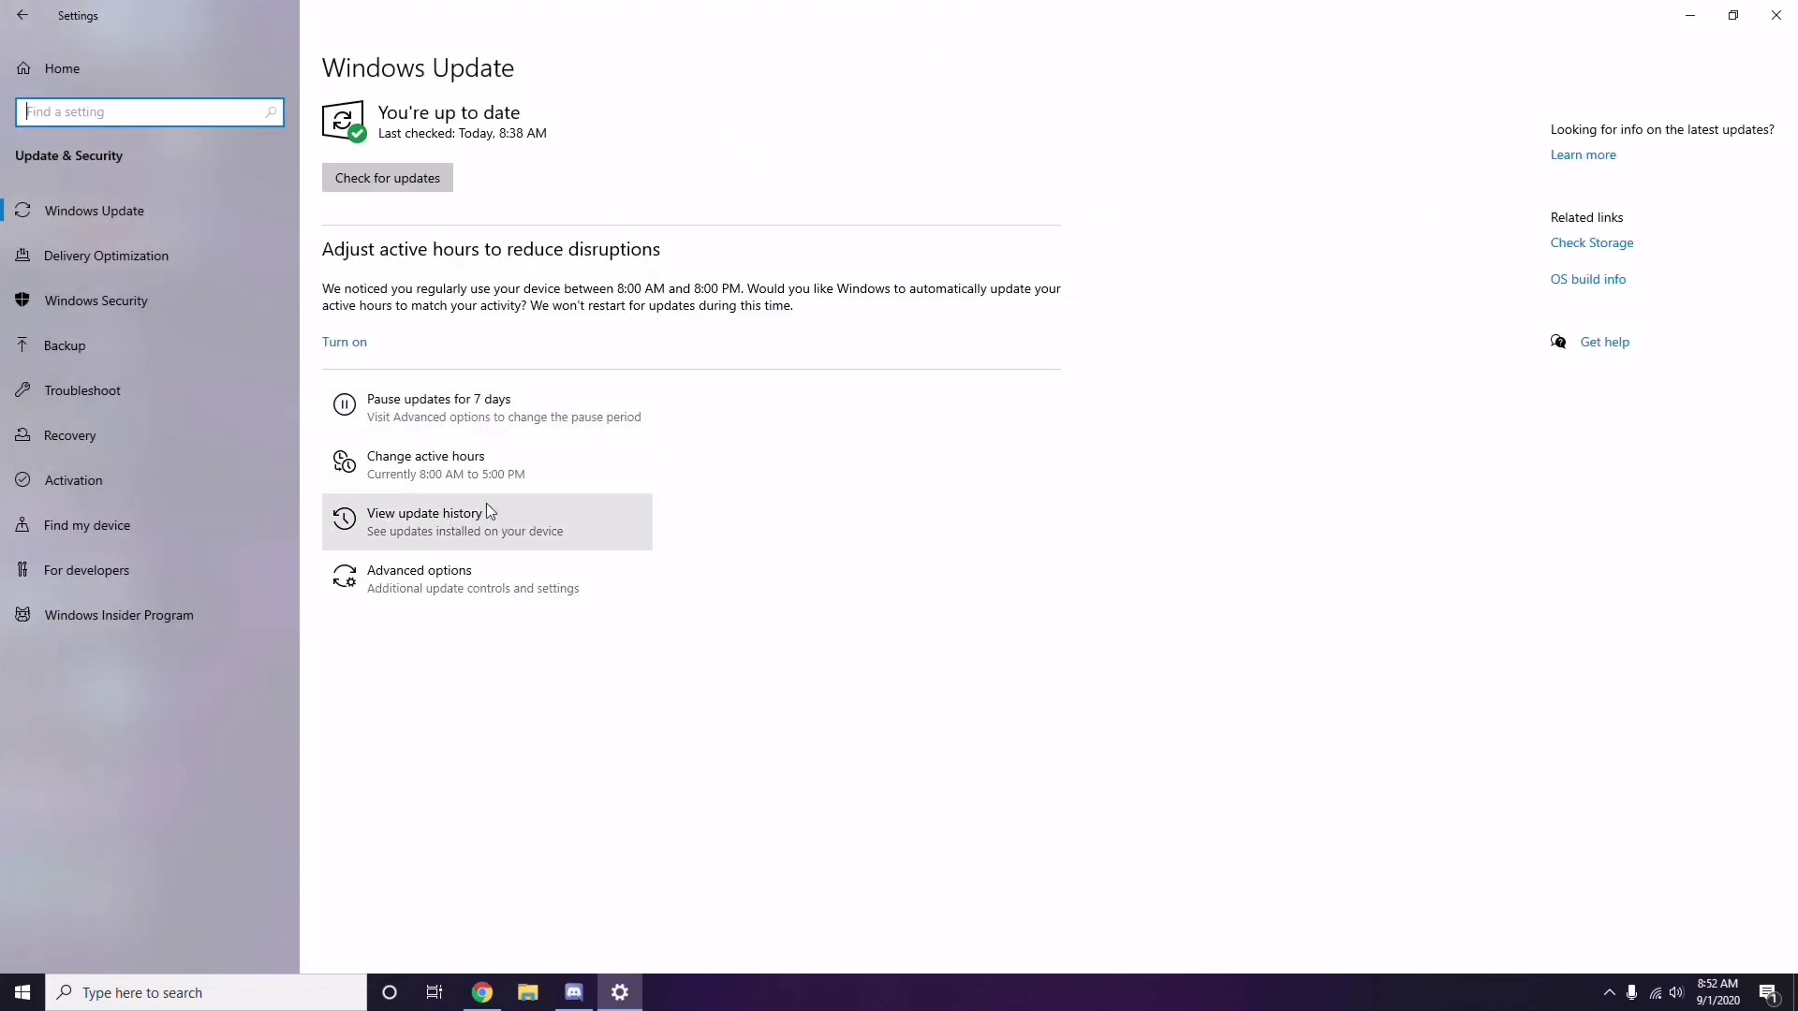
pyautogui.click(427, 526)
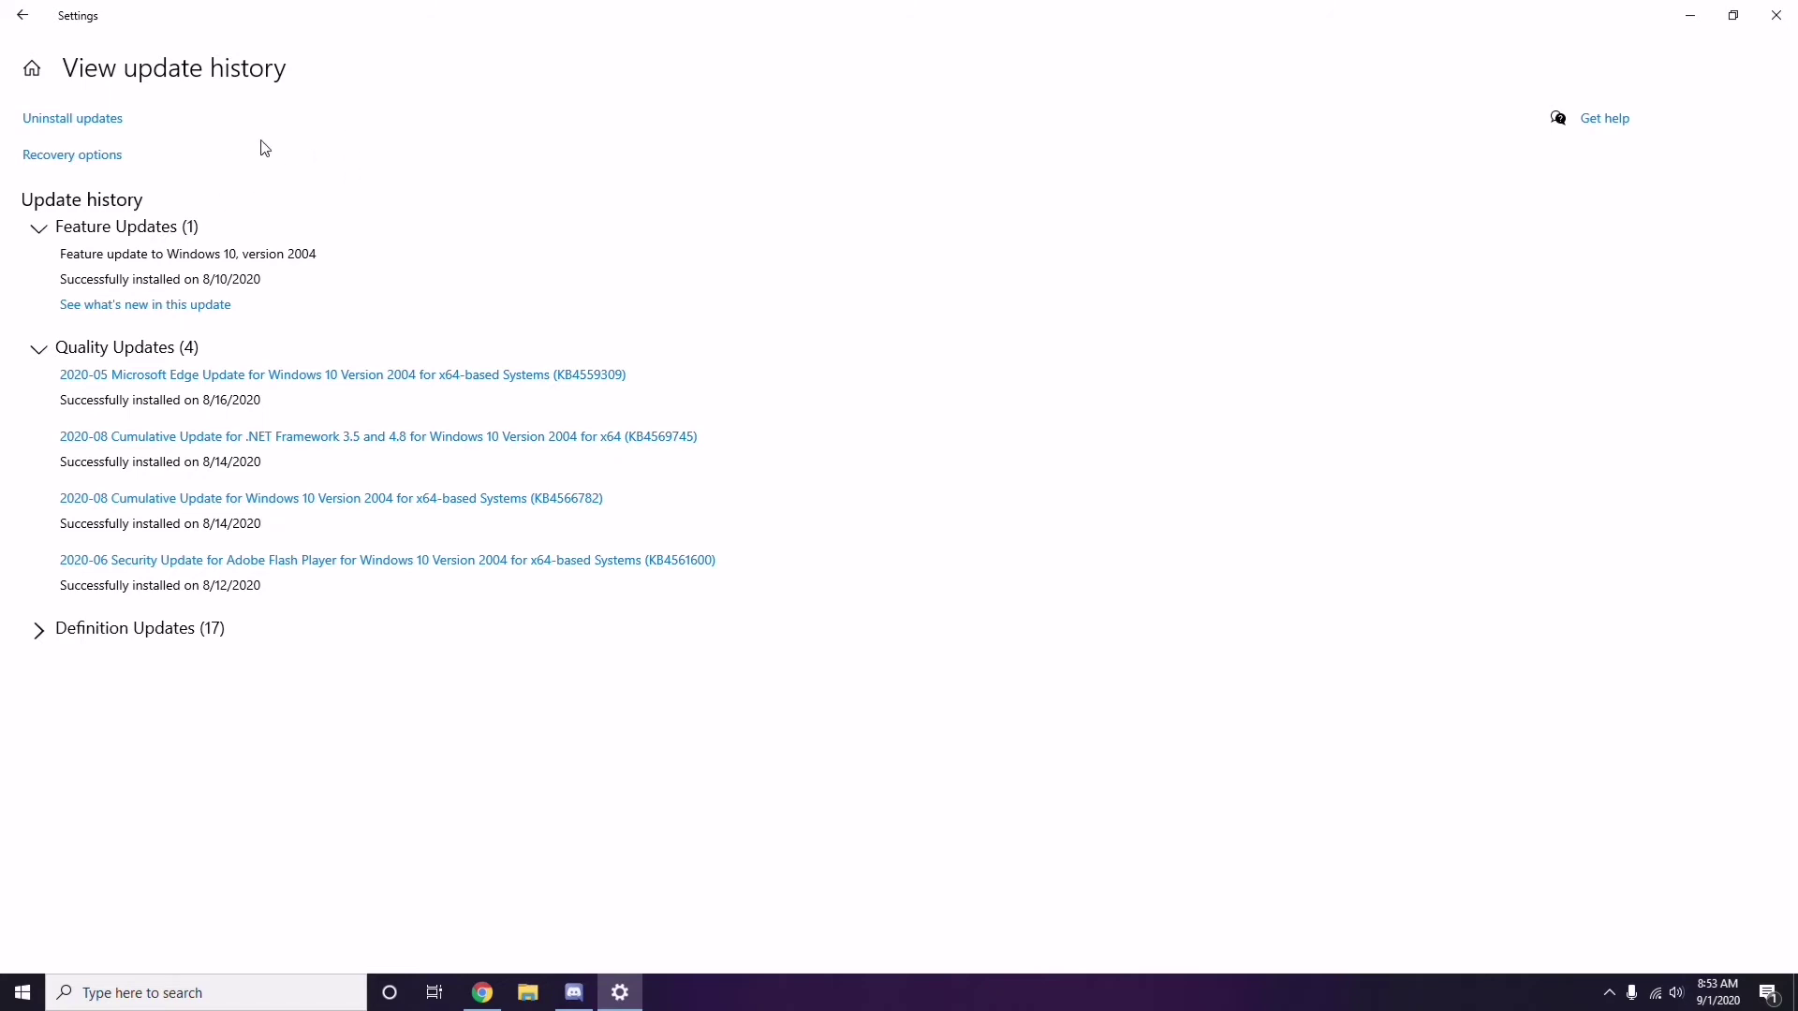
pyautogui.click(92, 123)
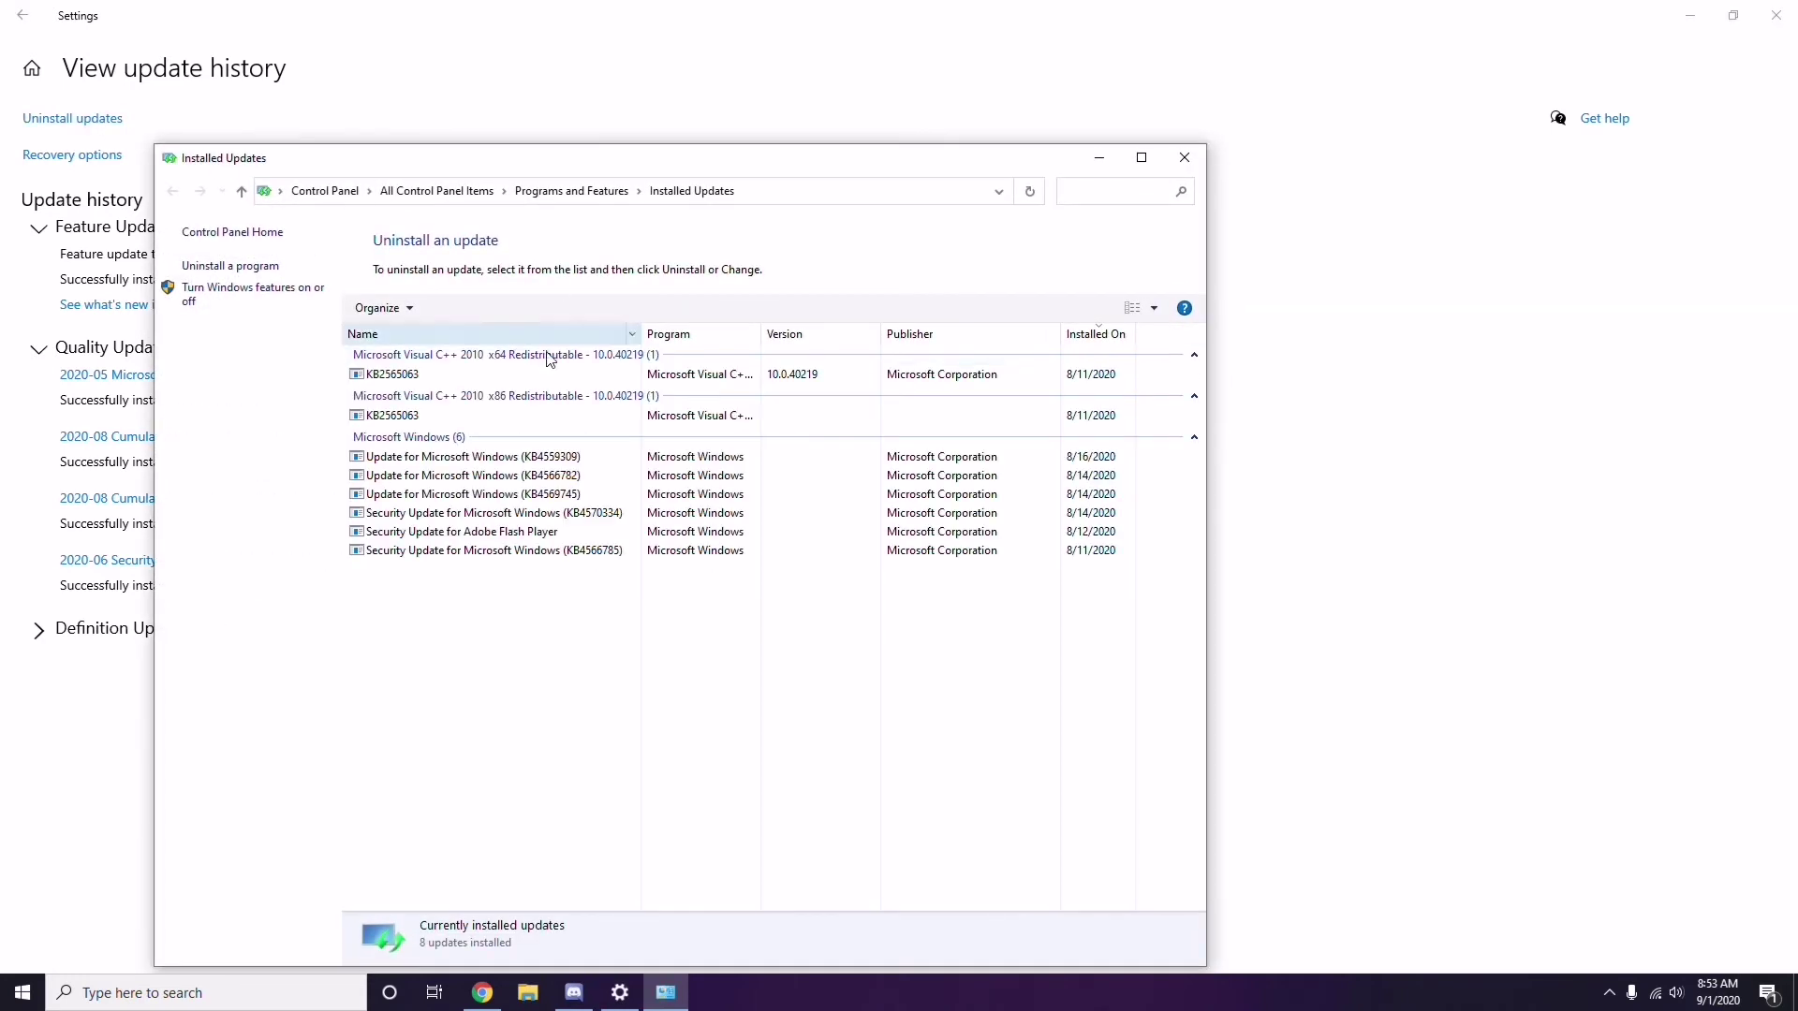
# - Show the Uninstall option for the x64 update KB2565063 without running it, and close Settings and Installed Updates
pyautogui.rightClick(412, 379)
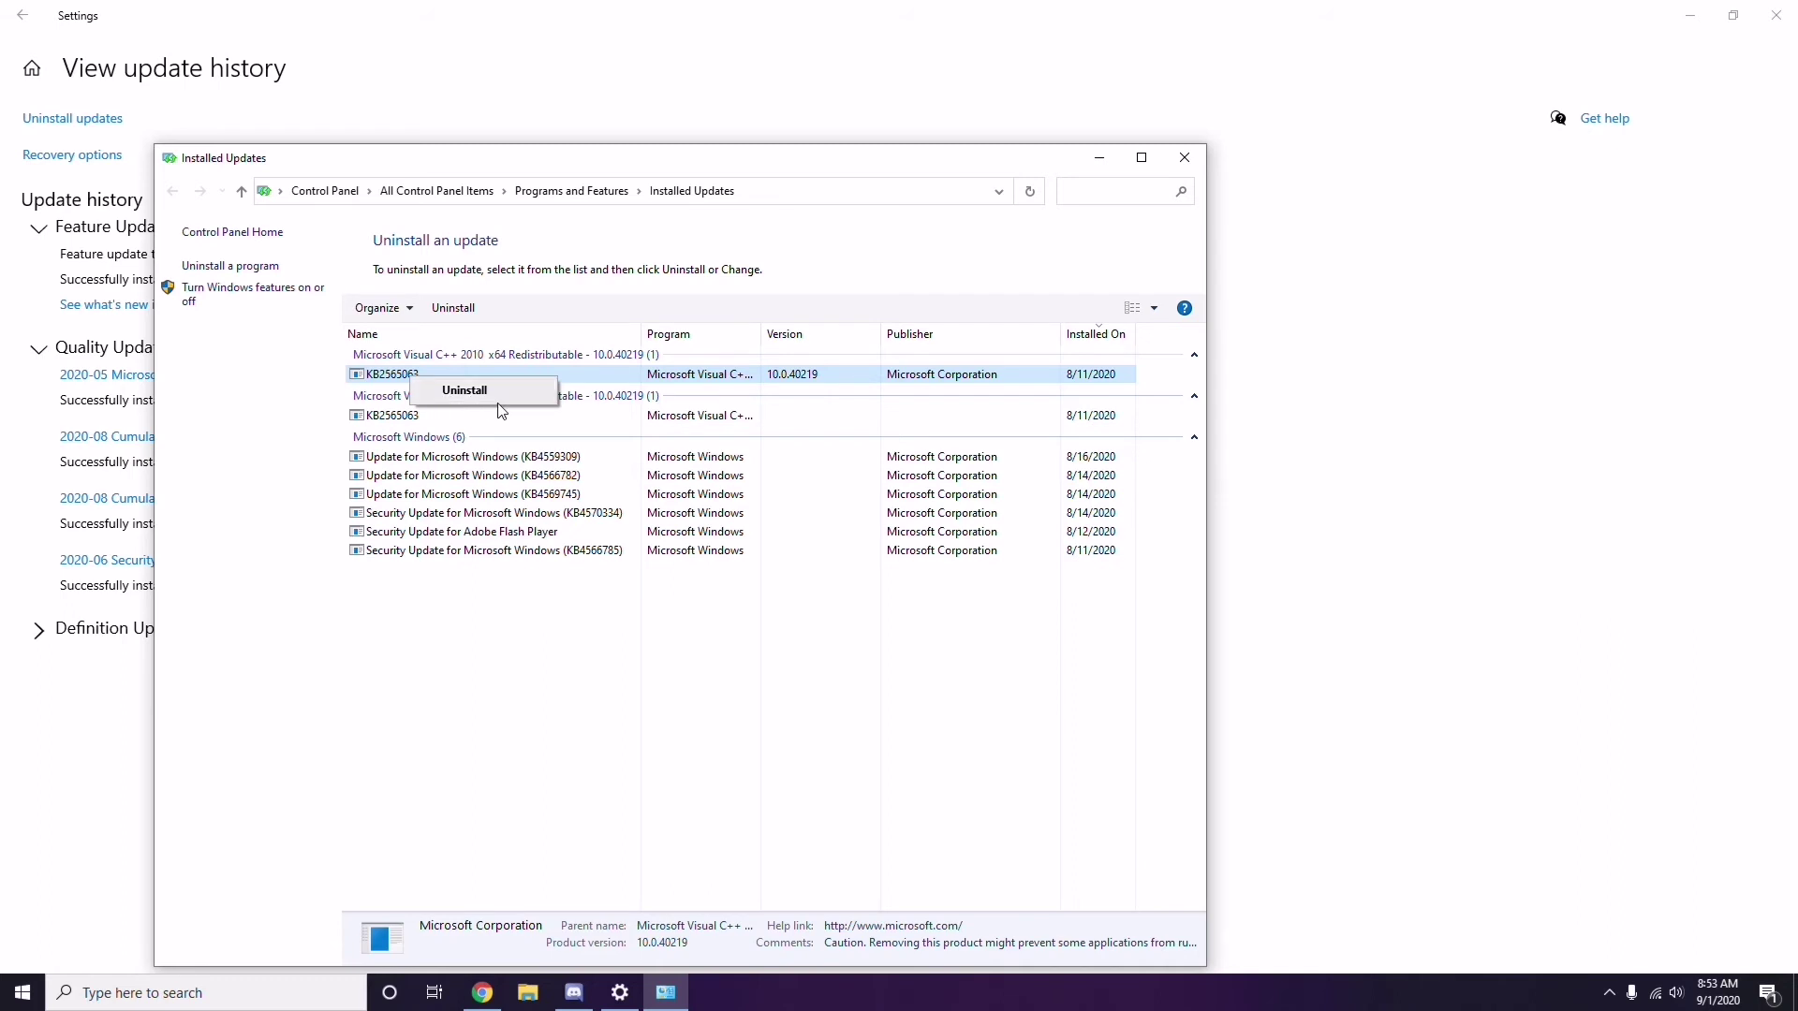
pyautogui.click(1214, 351)
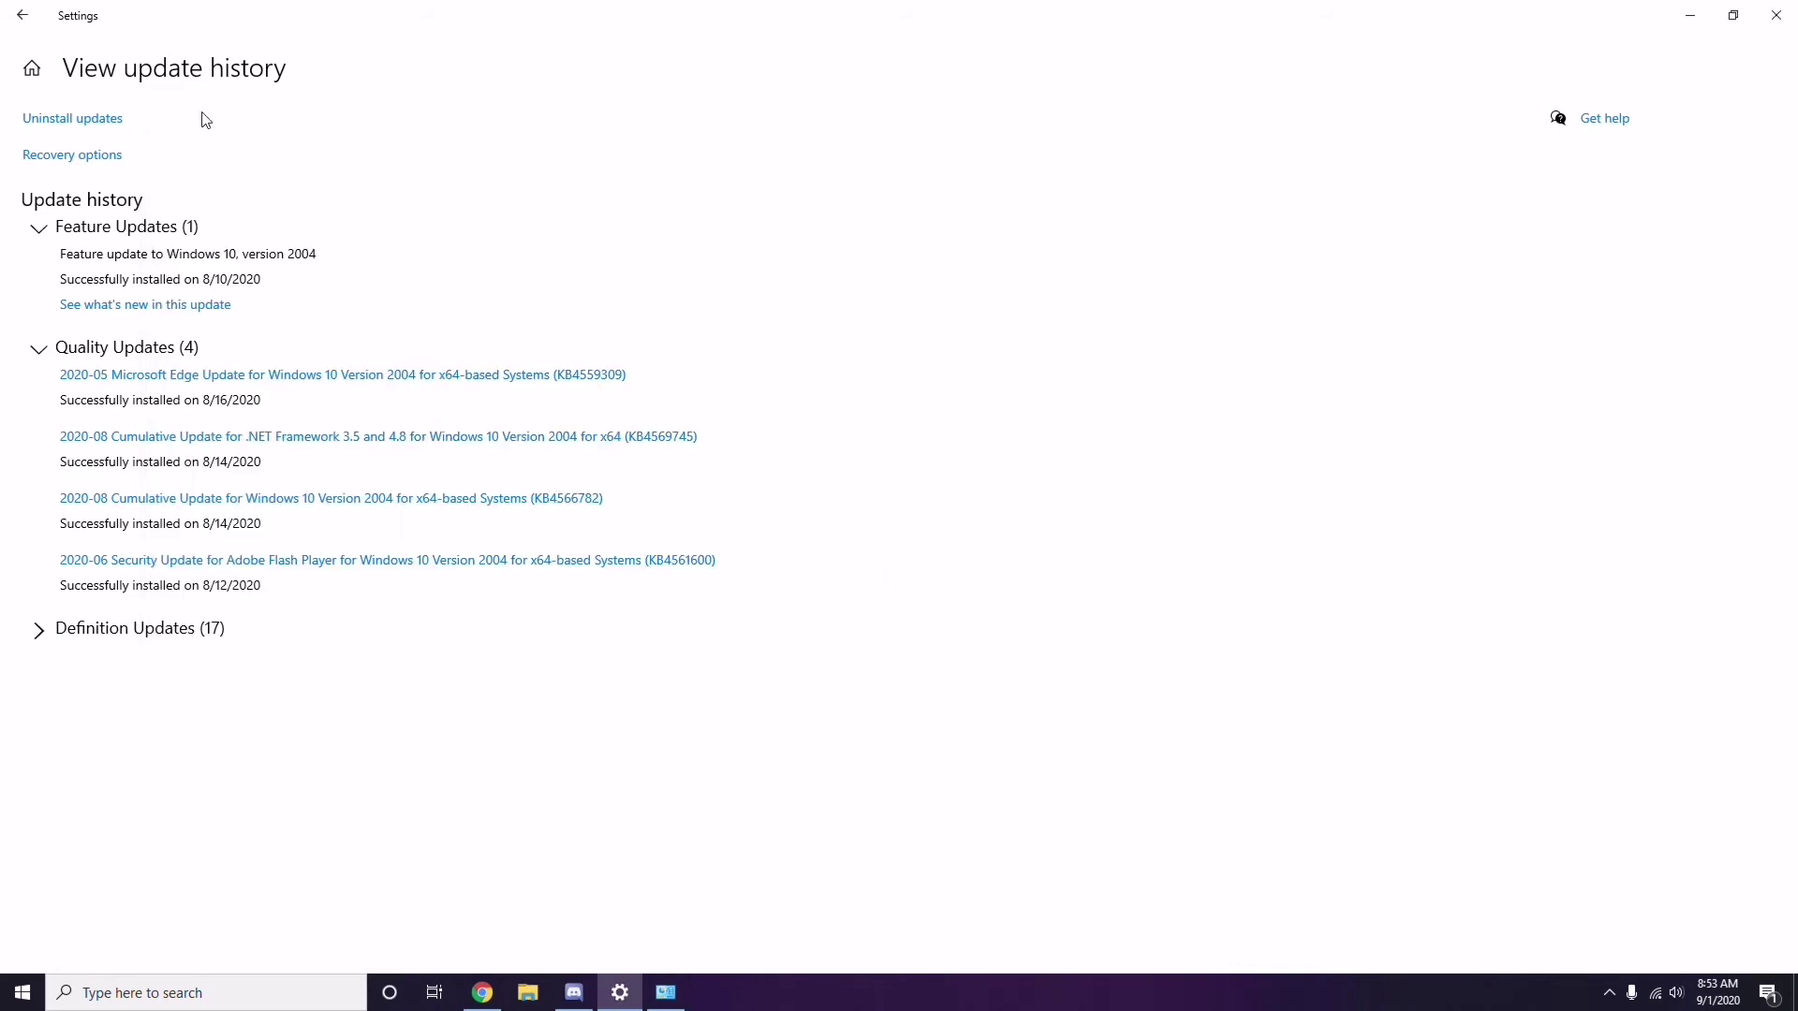
pyautogui.click(31, 25)
pyautogui.click(31, 26)
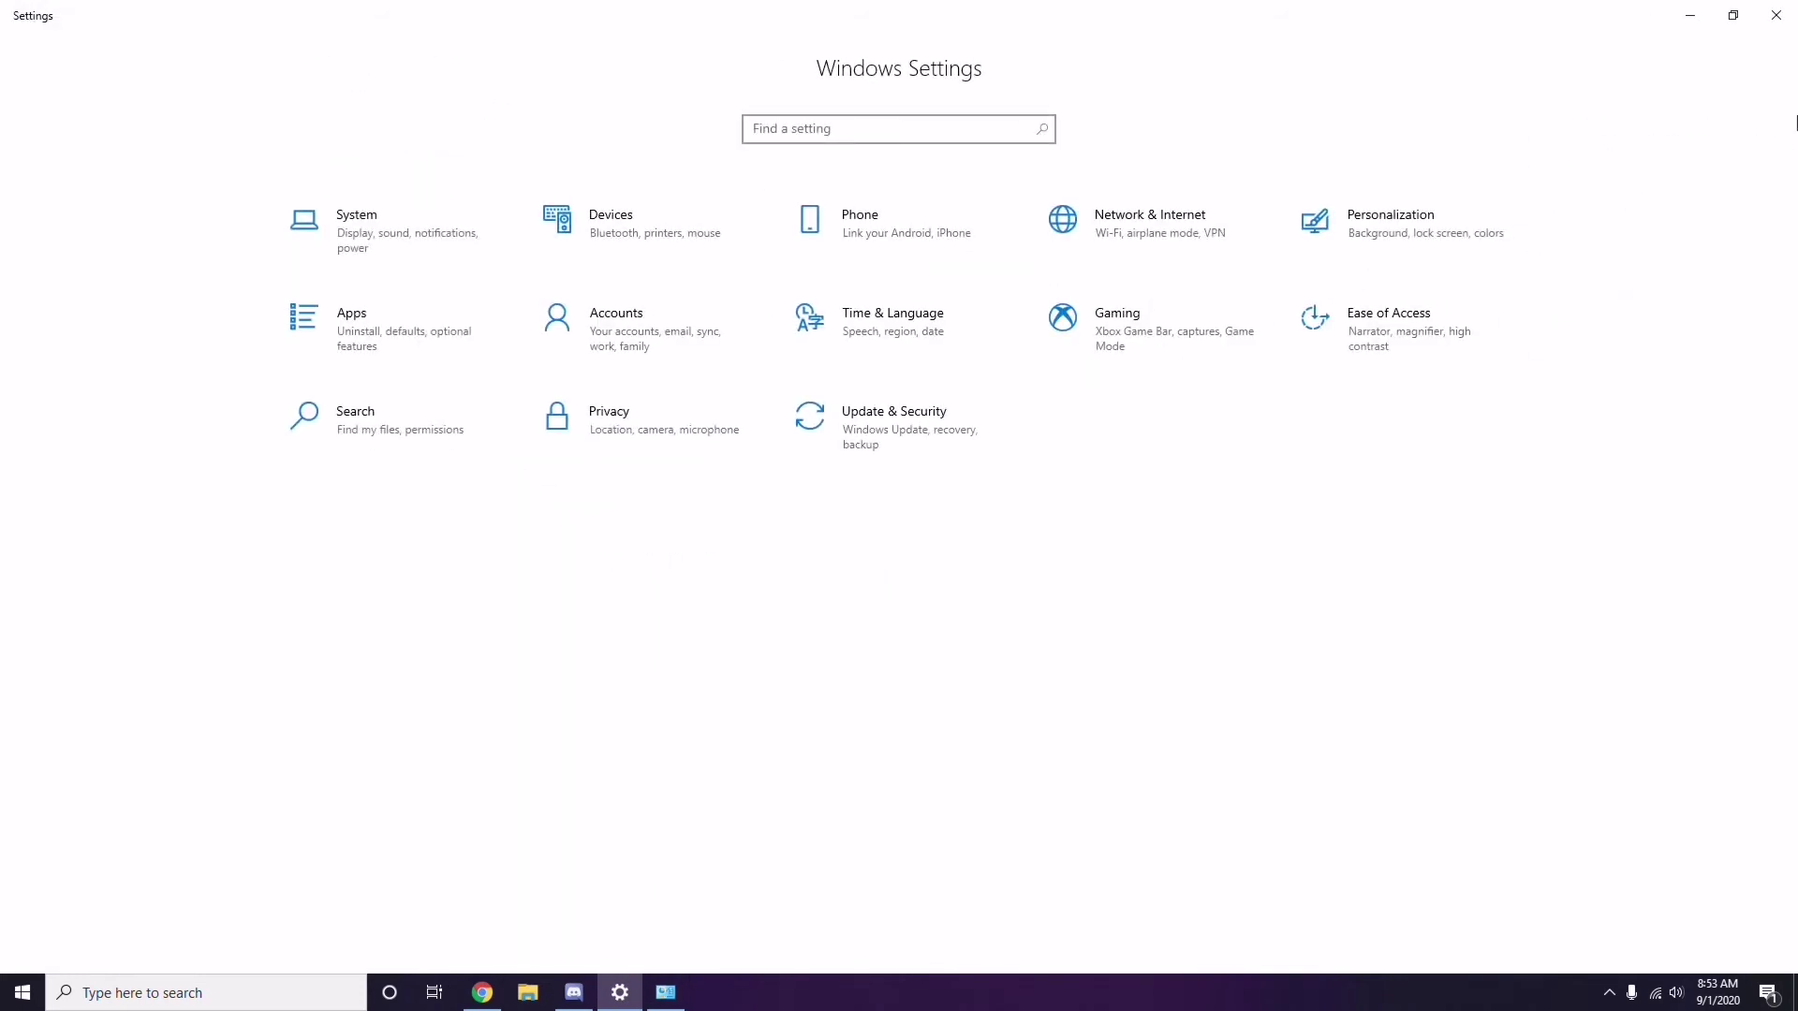
pyautogui.click(1776, 15)
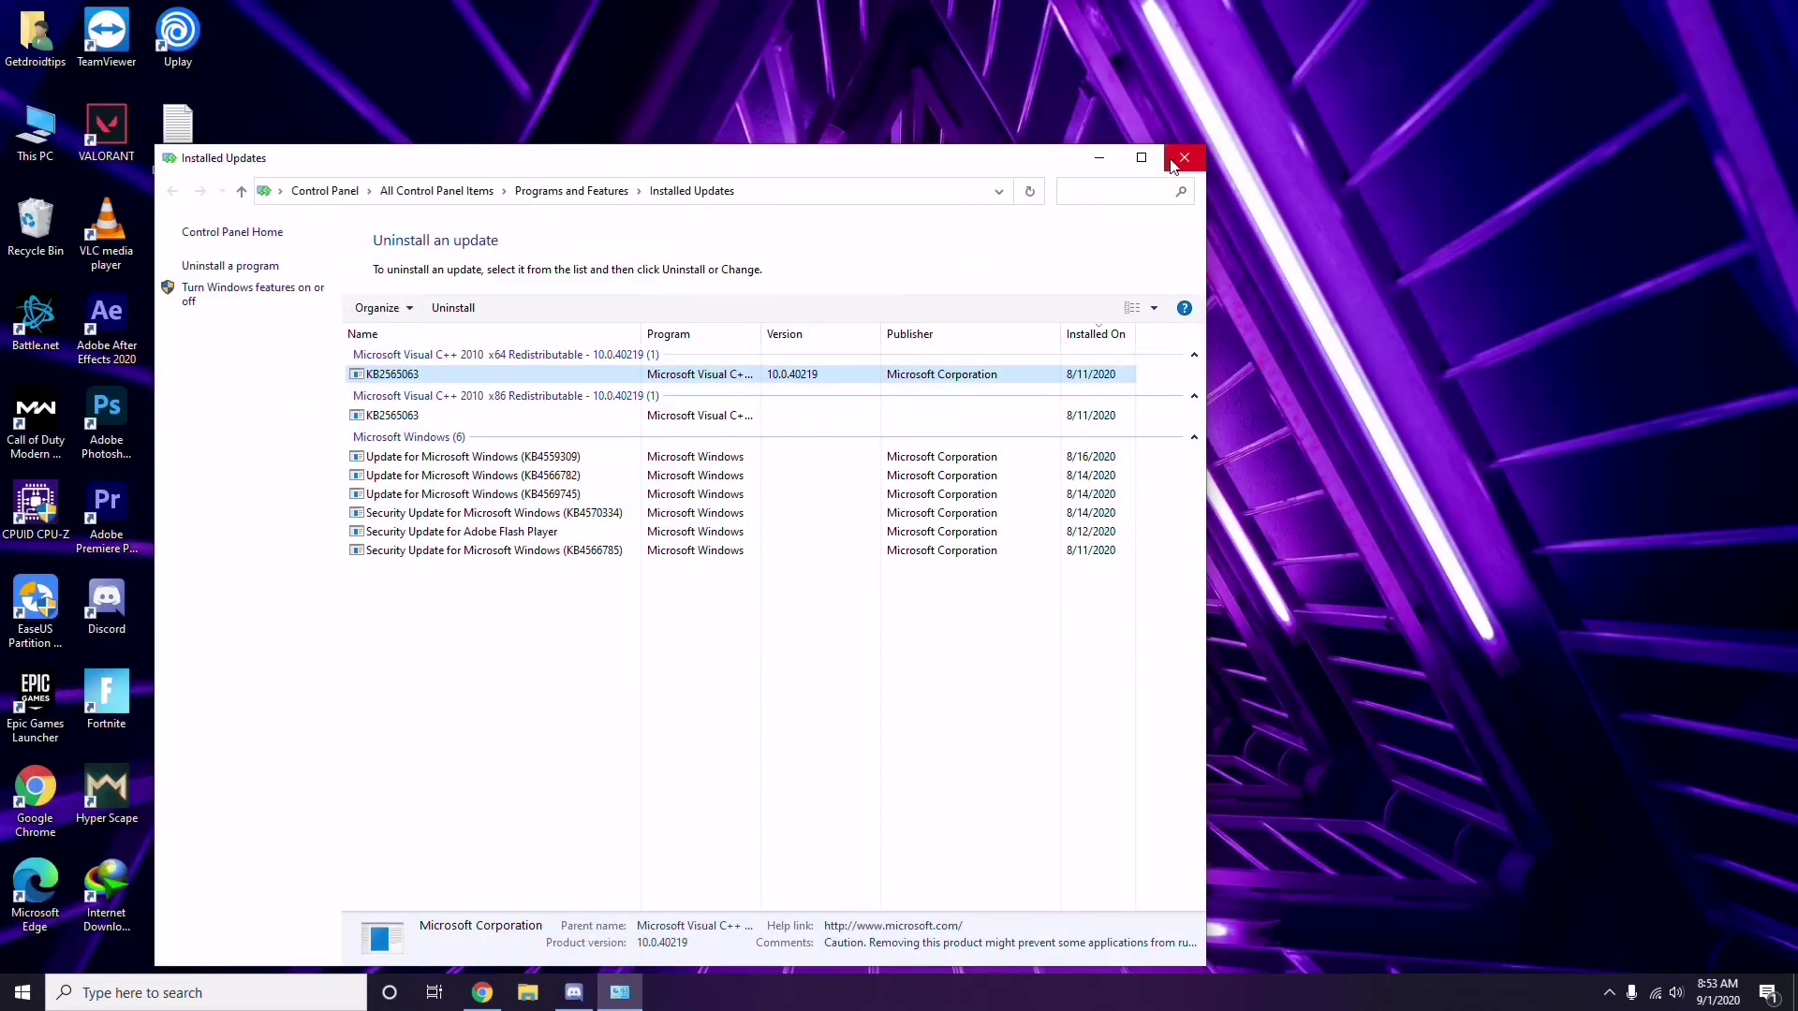
pyautogui.click(1180, 162)
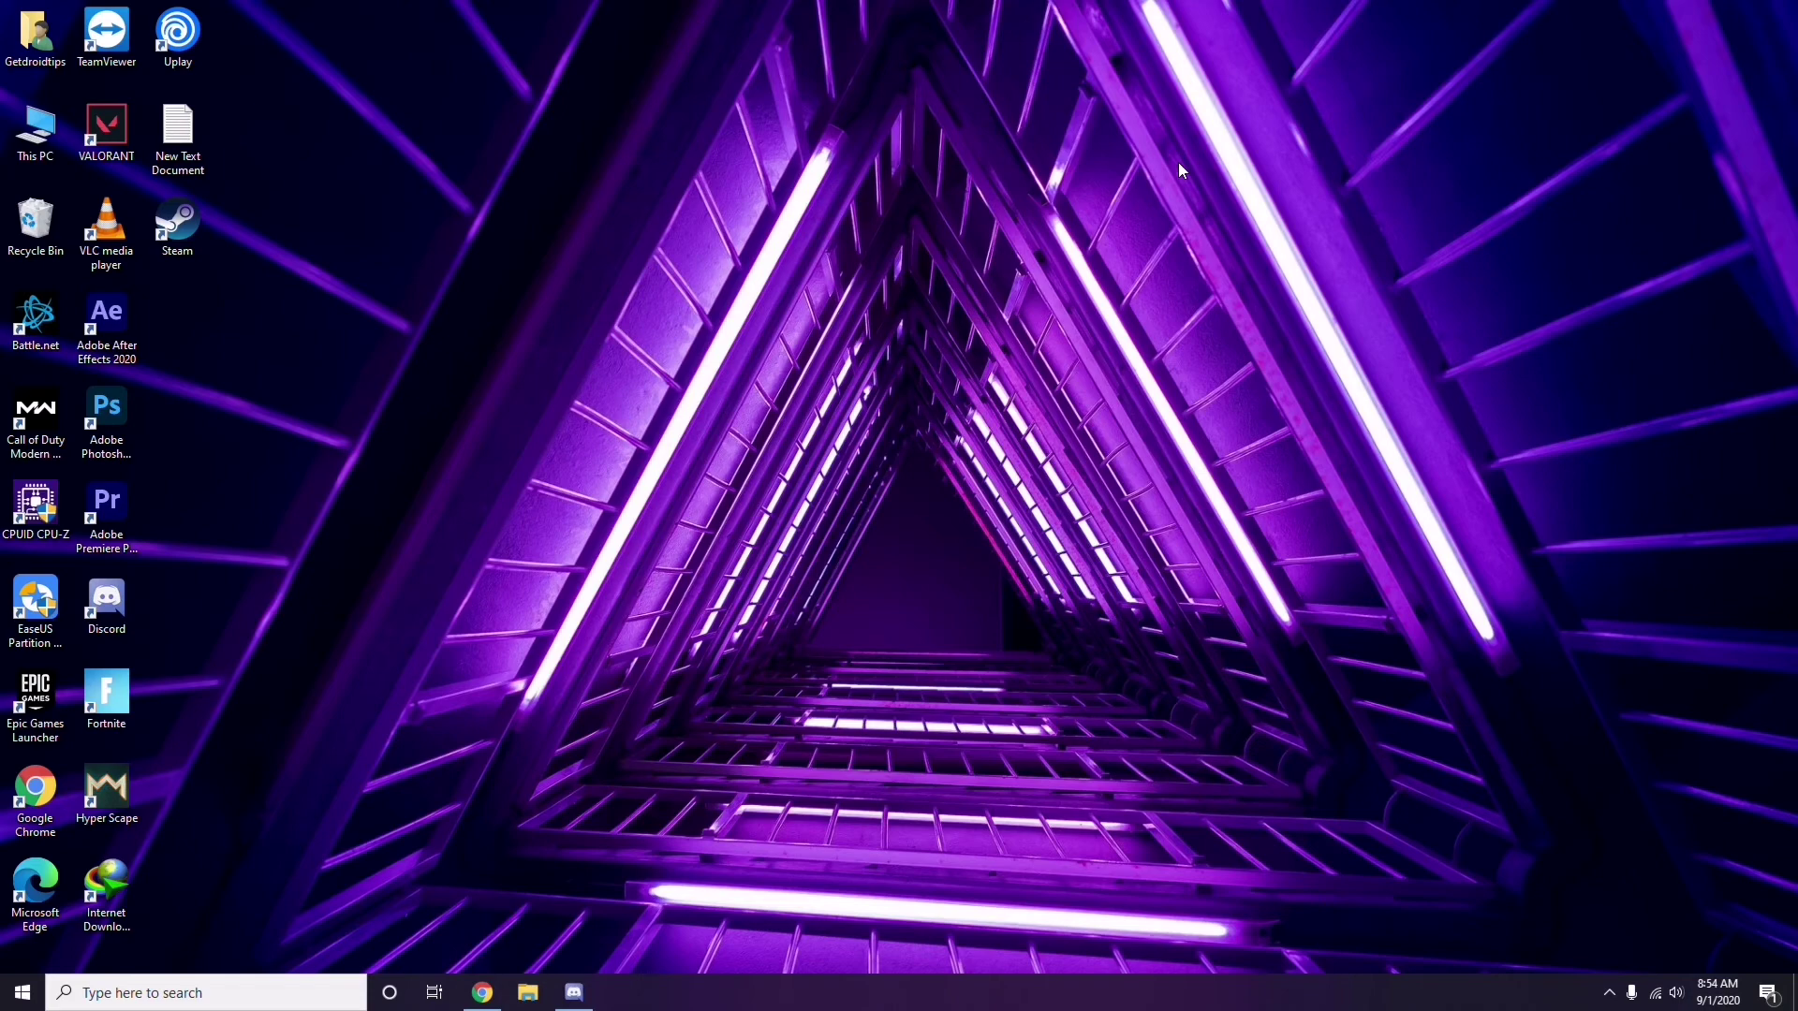
# - Open the temporary files folder by running %temp% from the Run dialog
pyautogui.press('super+r')
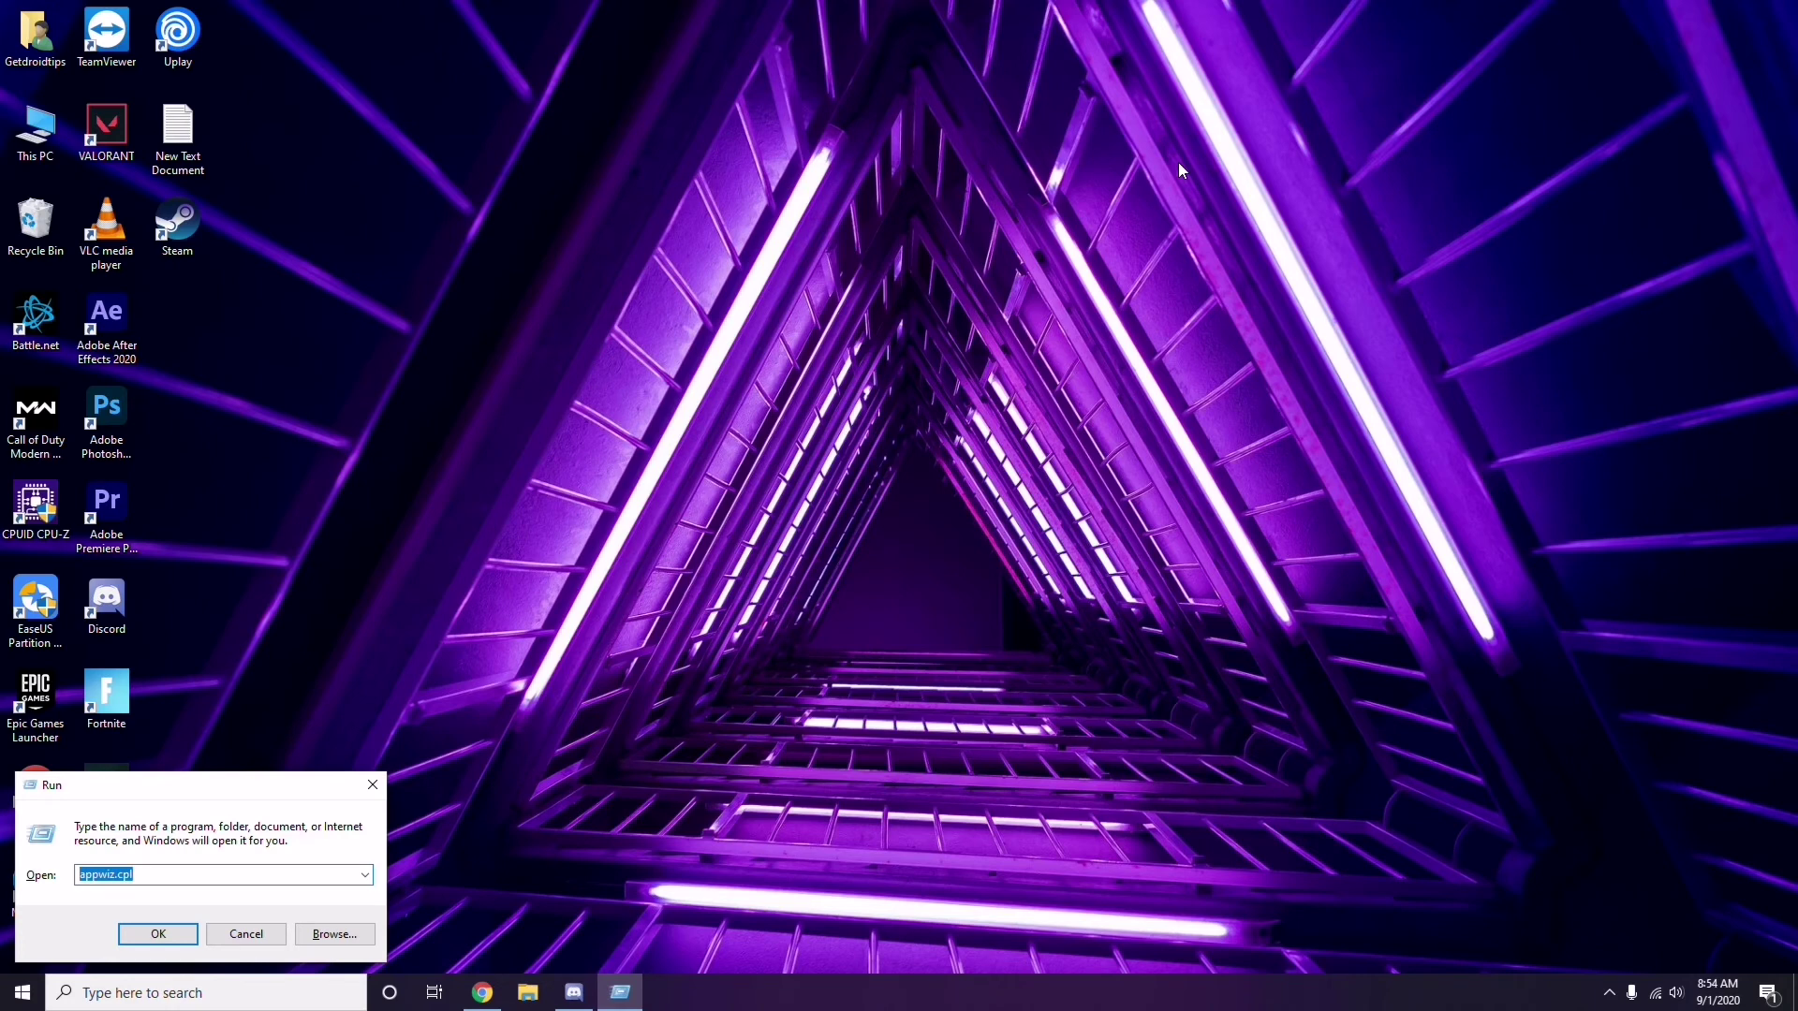
pyautogui.press('BackSpace')
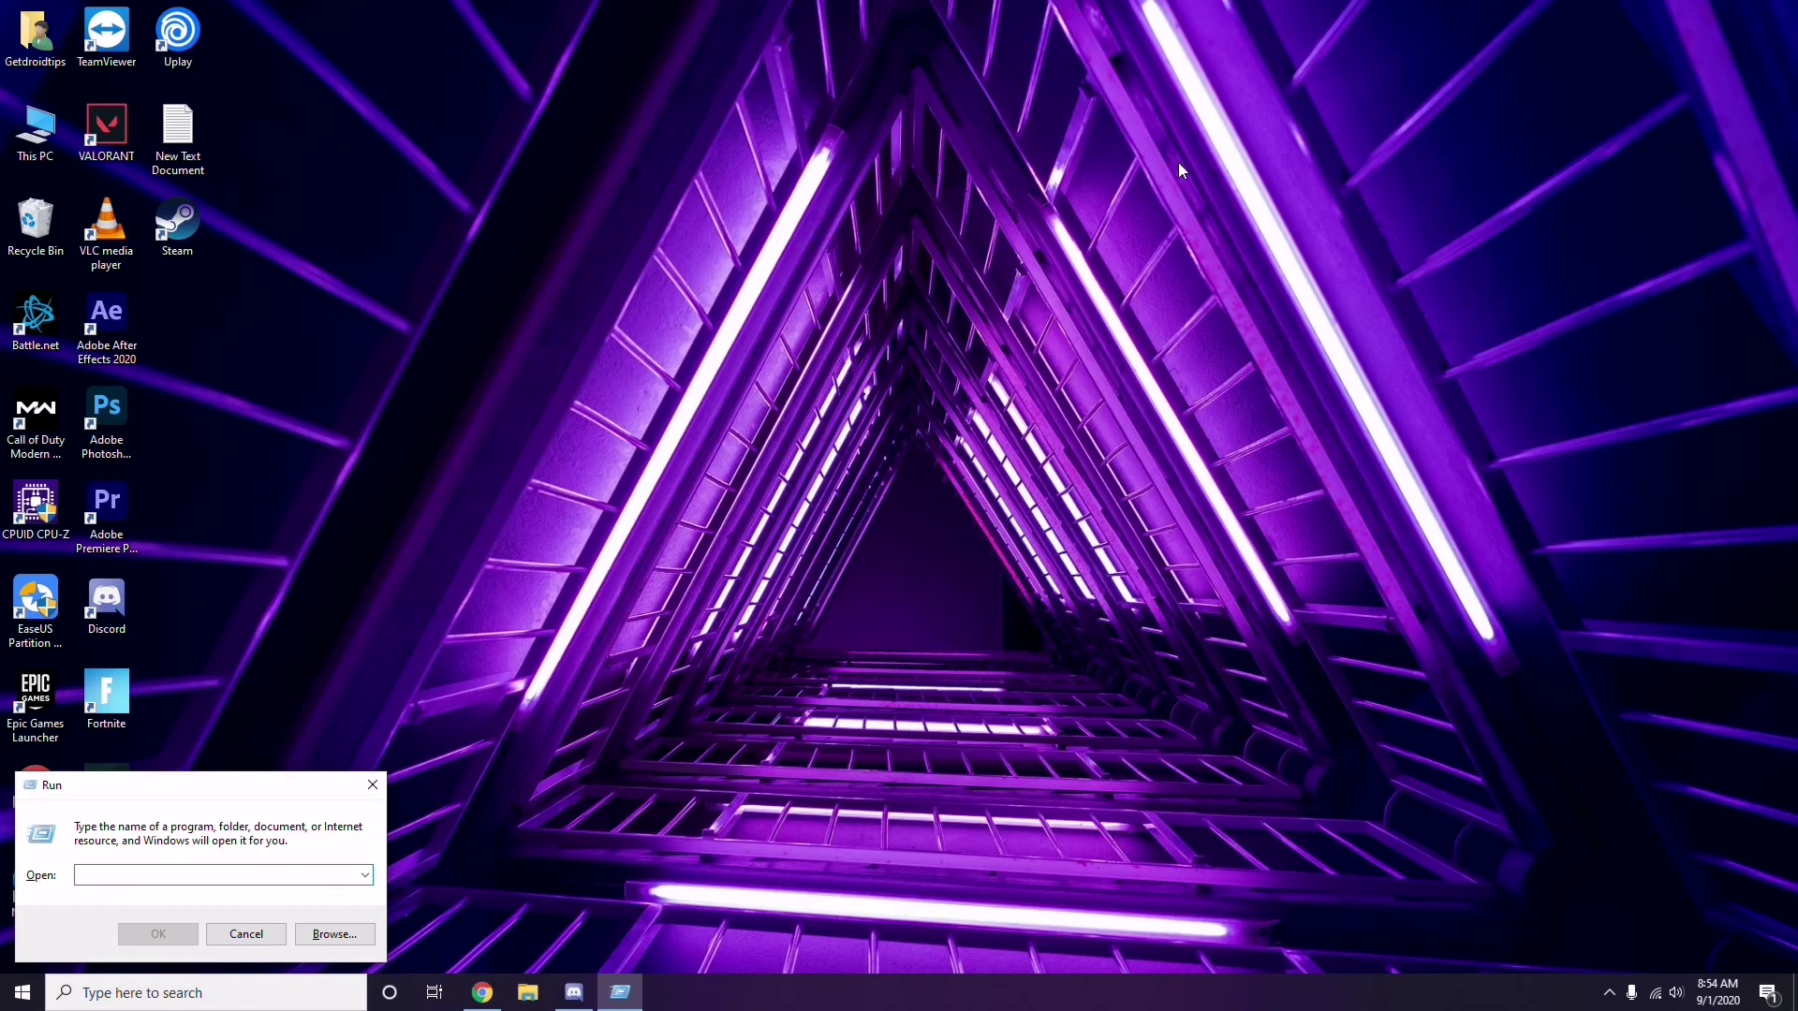
pyautogui.write('%')
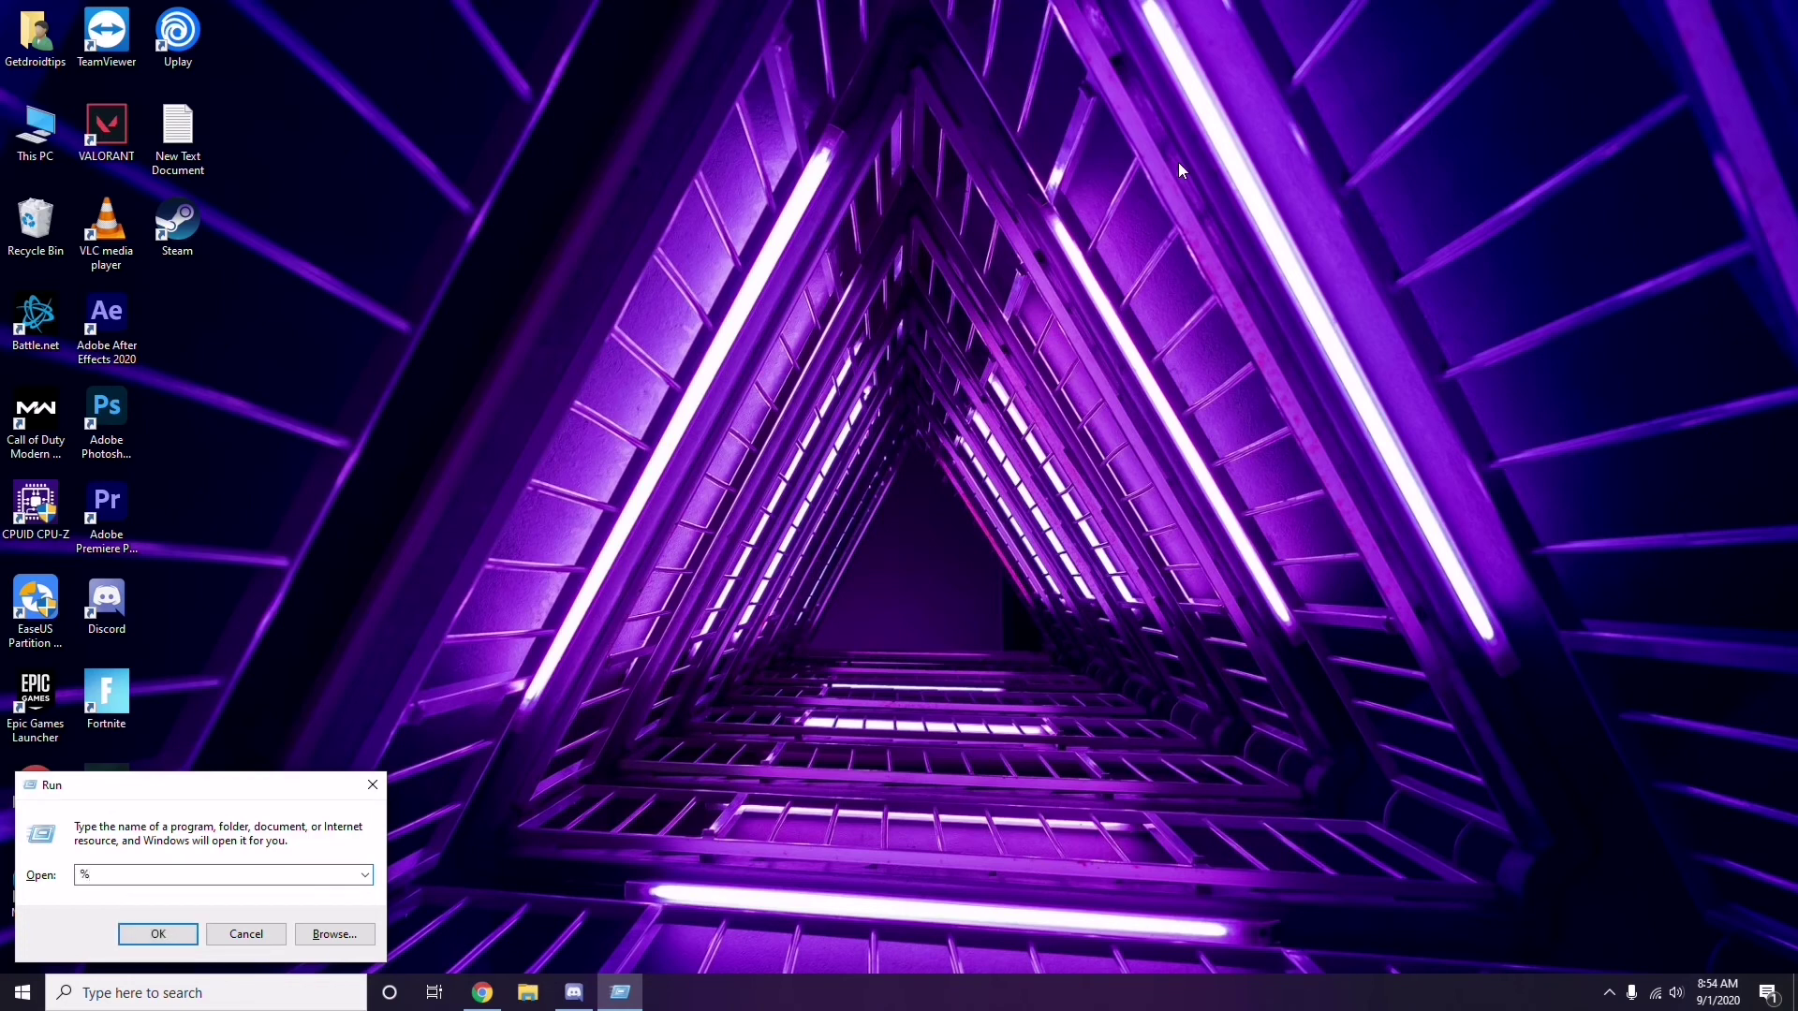
pyautogui.write('temp%')
pyautogui.click(160, 941)
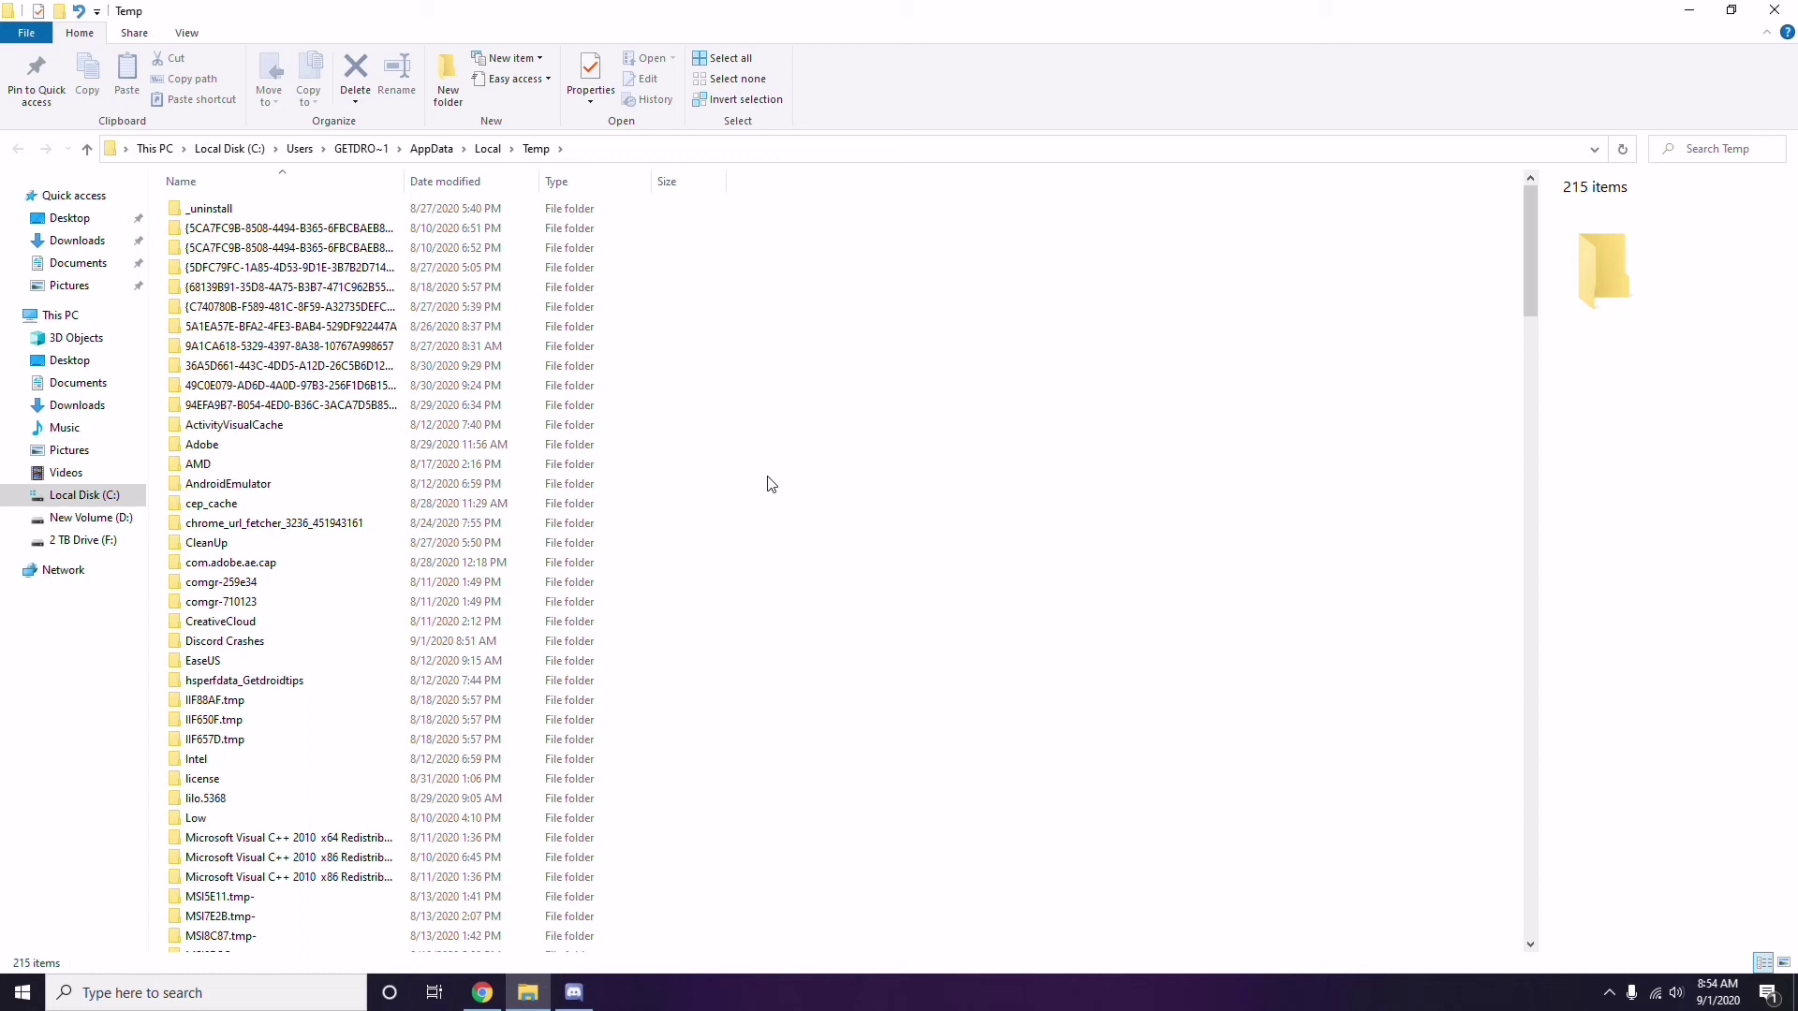
# - Select all items in the Temp folder, clear the selection without deleting anything, and close the folder window
pyautogui.hotkey('ctrl', 'a')
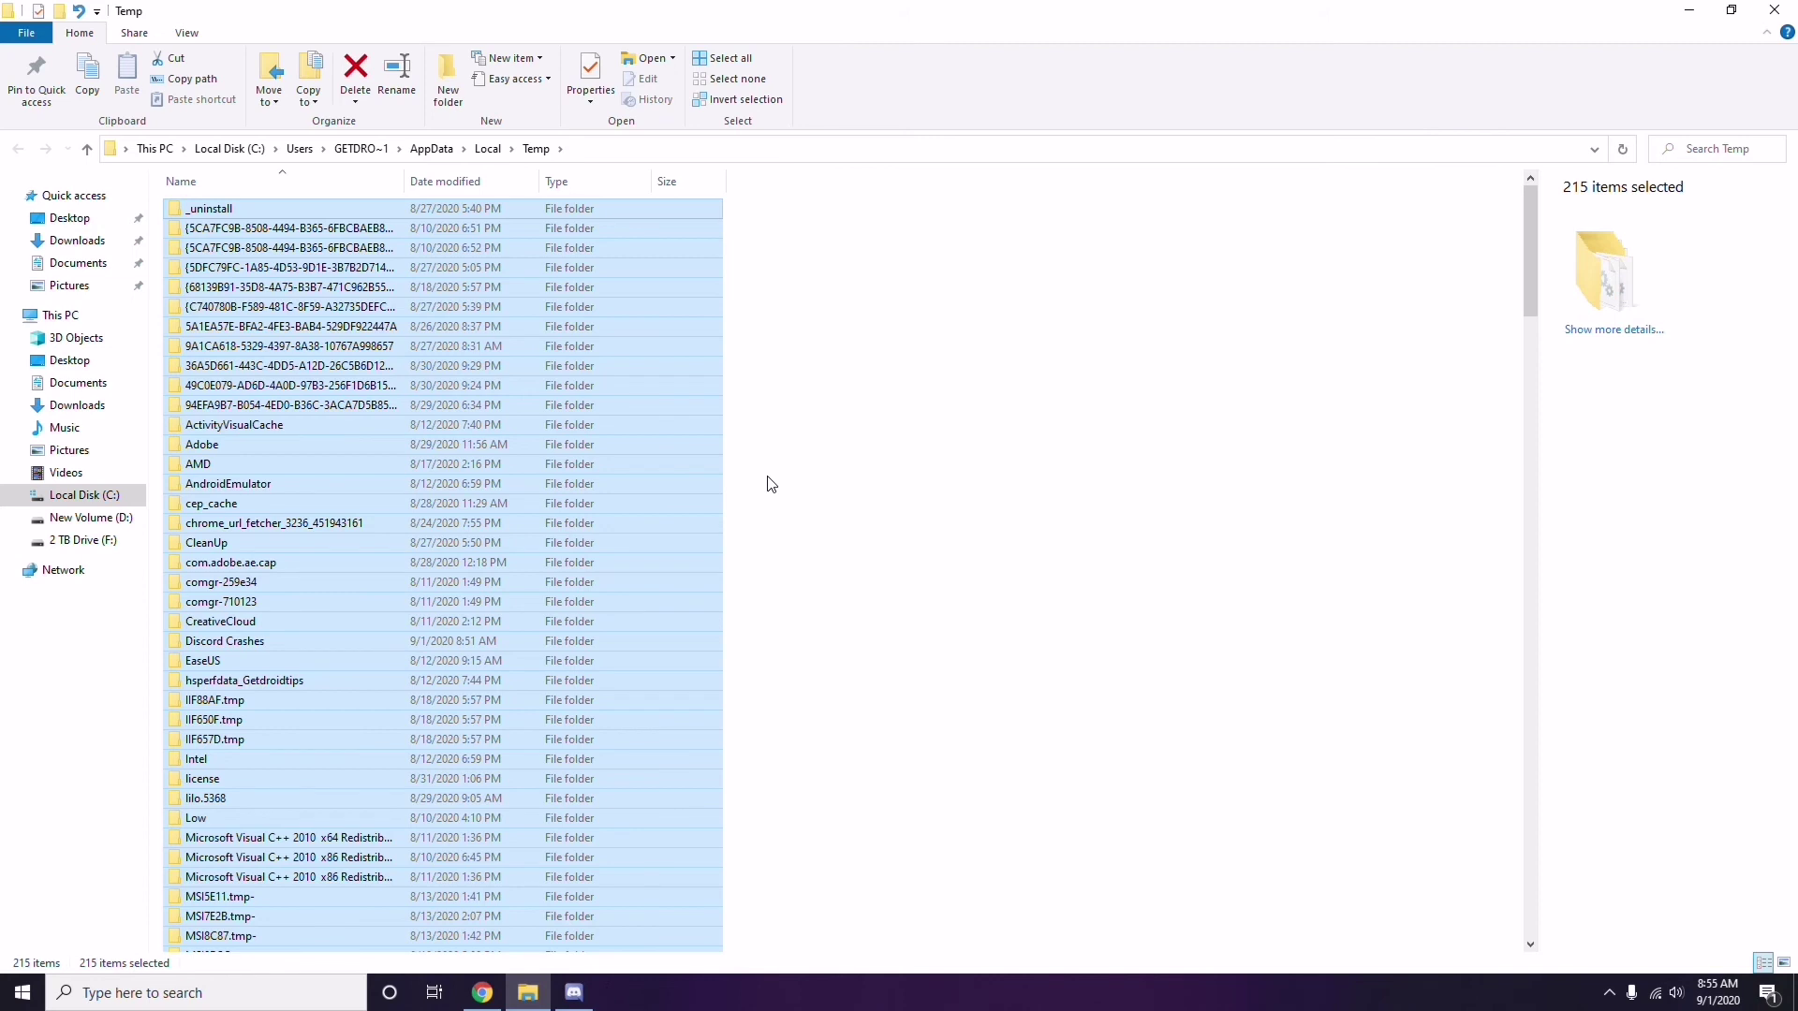
pyautogui.click(827, 469)
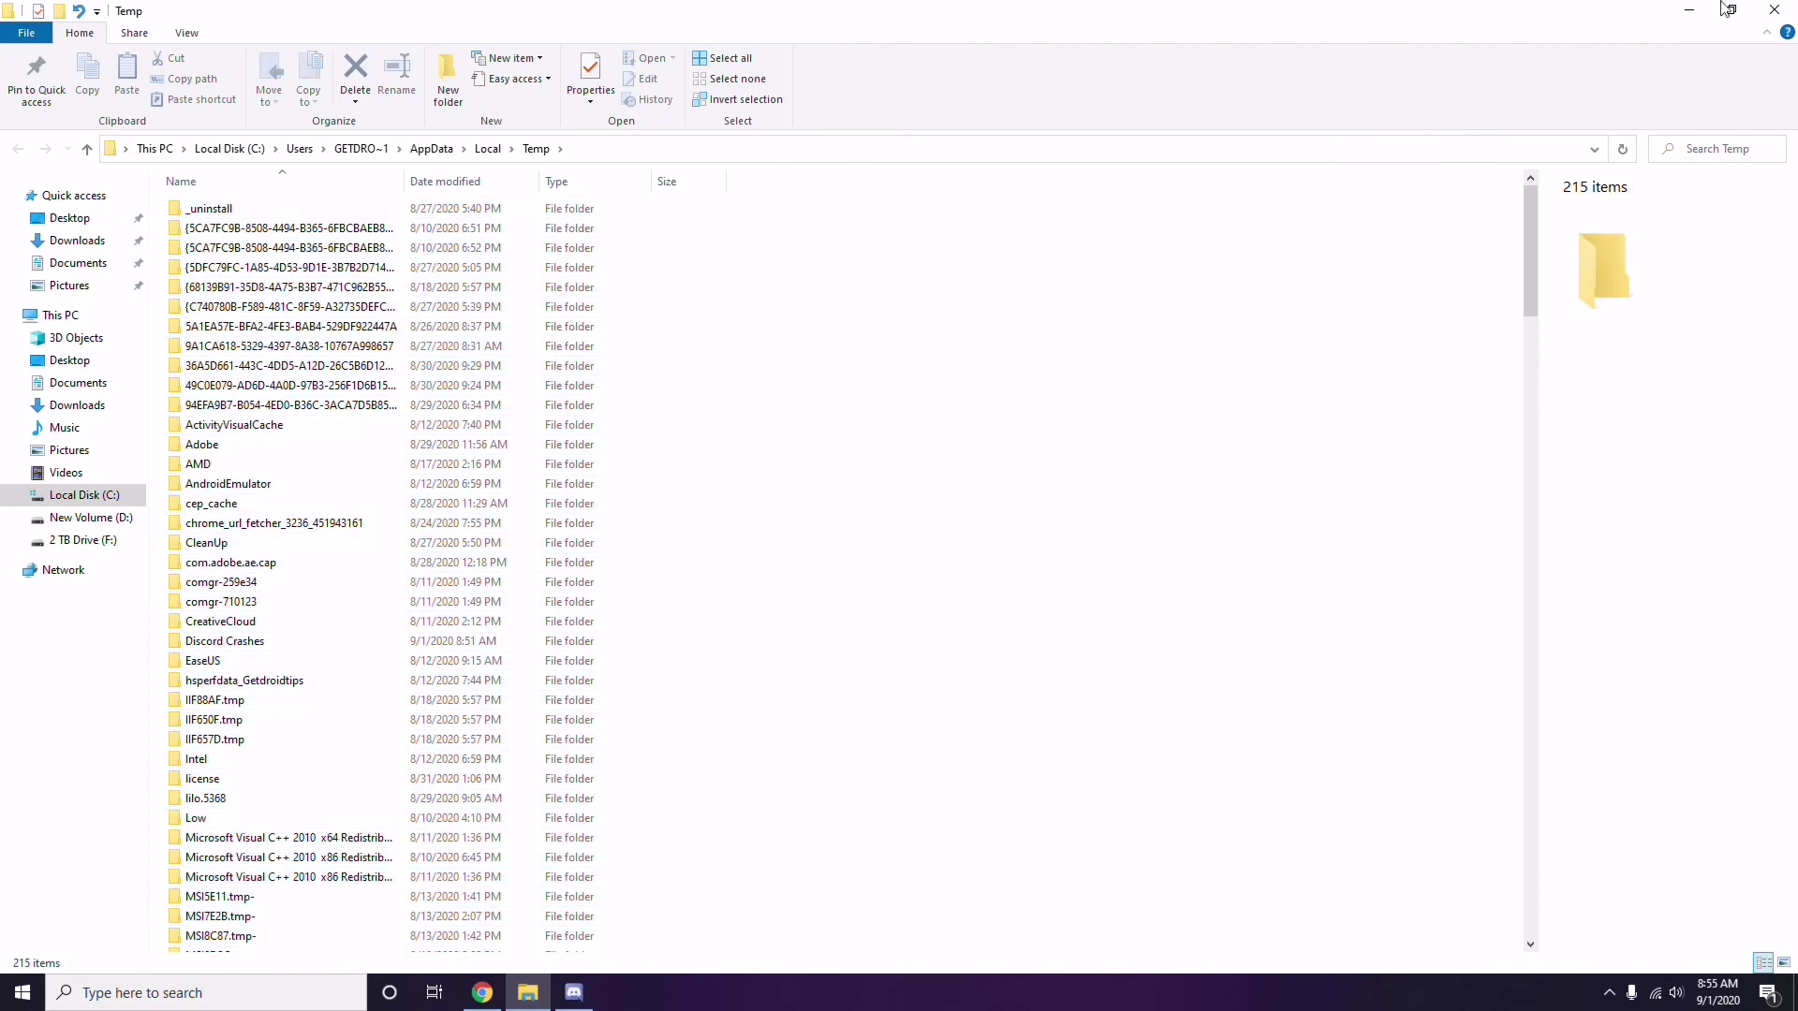
pyautogui.click(1775, 10)
pyautogui.rightClick(692, 275)
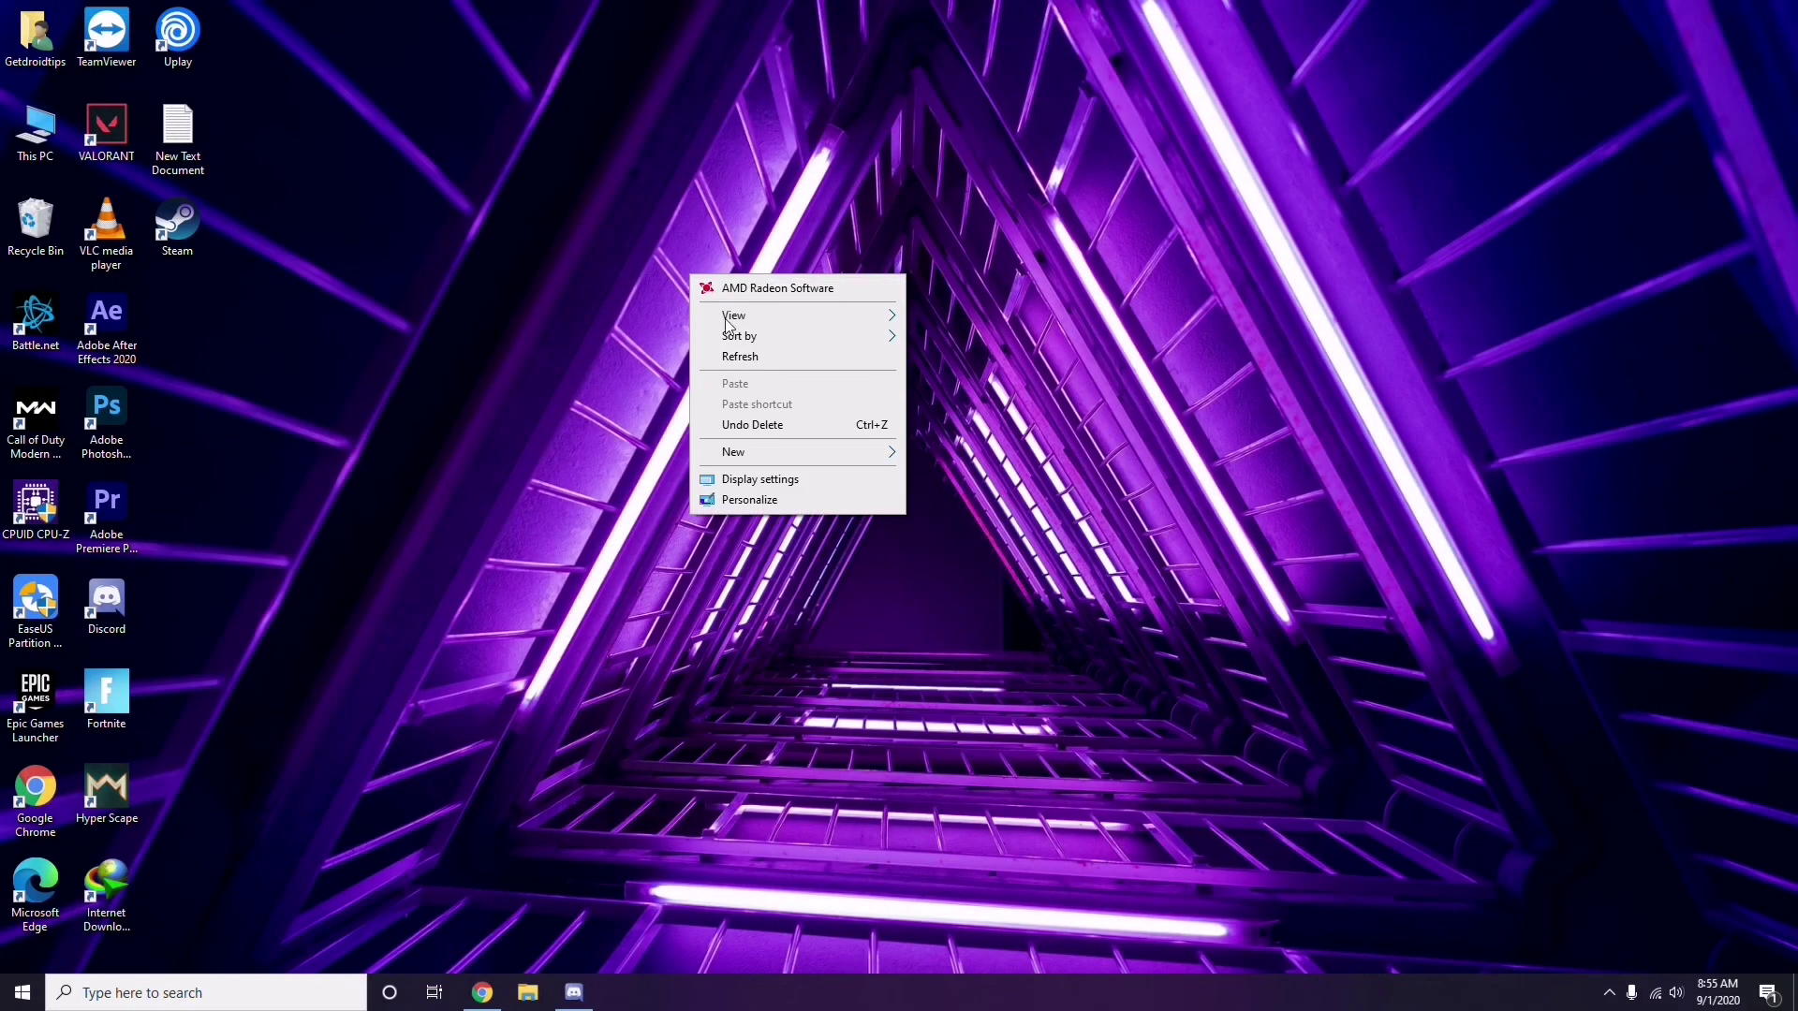
pyautogui.click(741, 357)
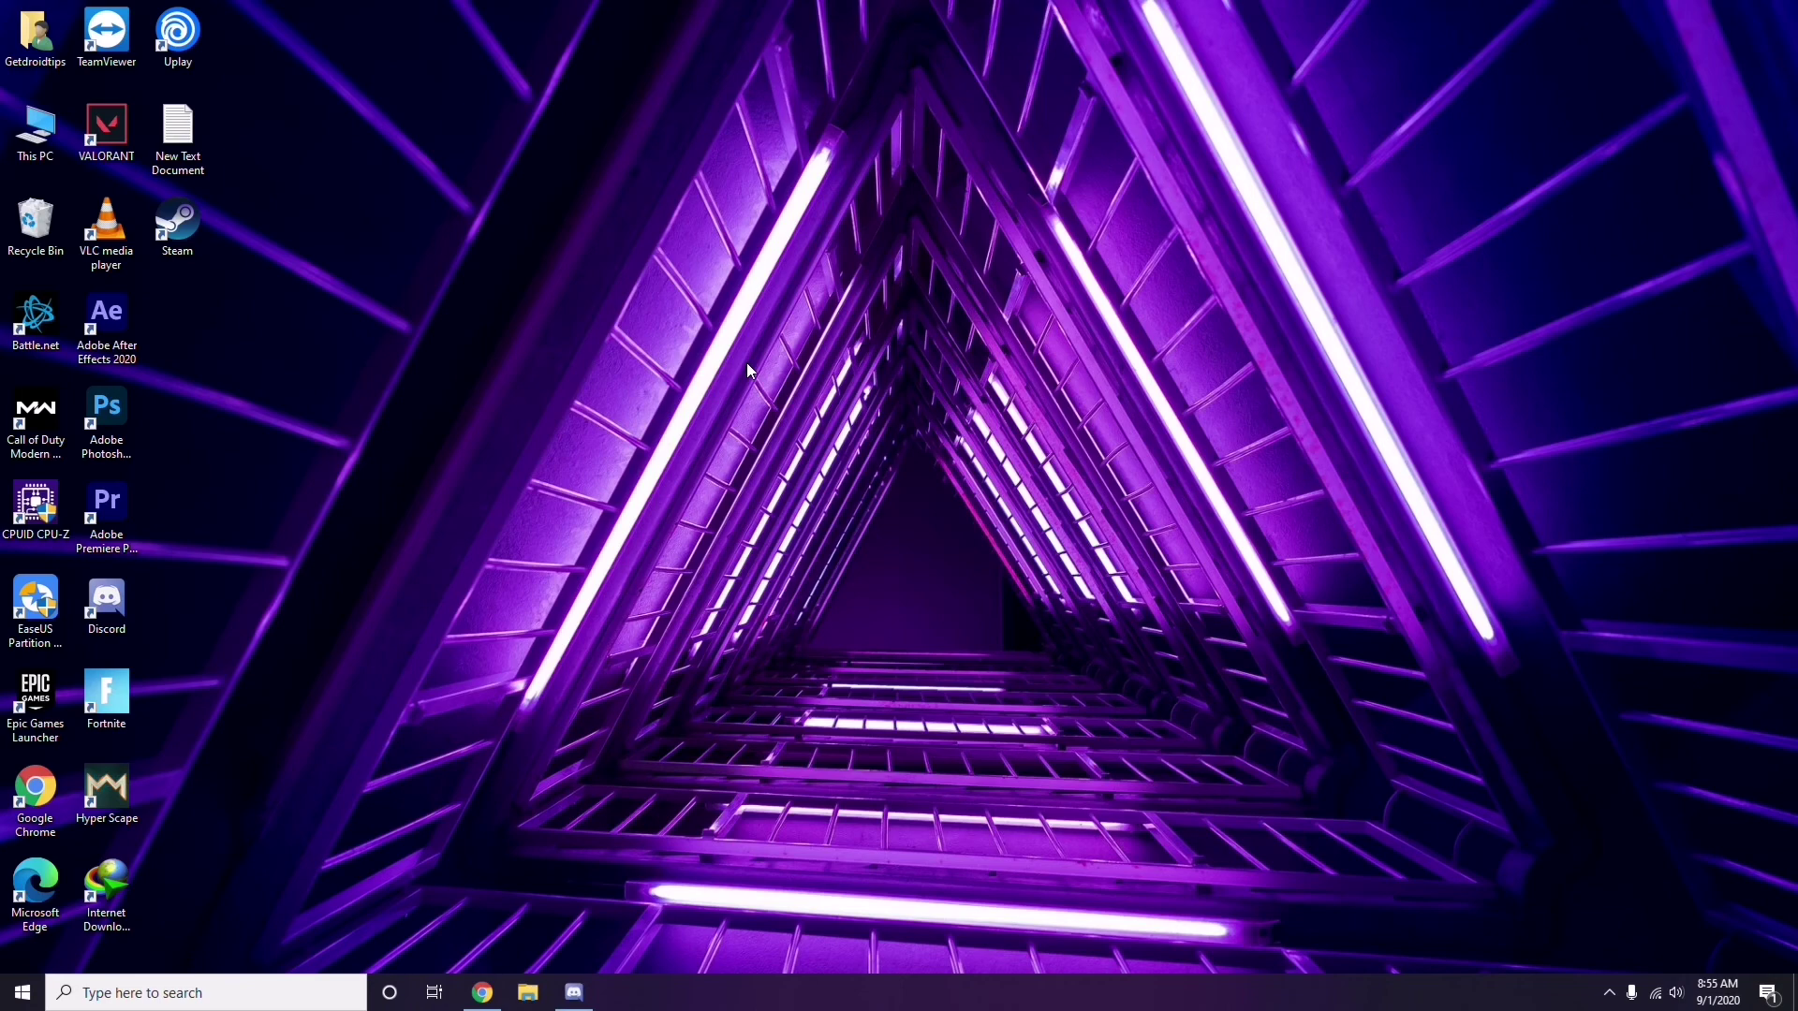
# - Open AMD Radeon Software to view its Home overview with the driver status, and close it
pyautogui.click(1609, 993)
pyautogui.click(1646, 878)
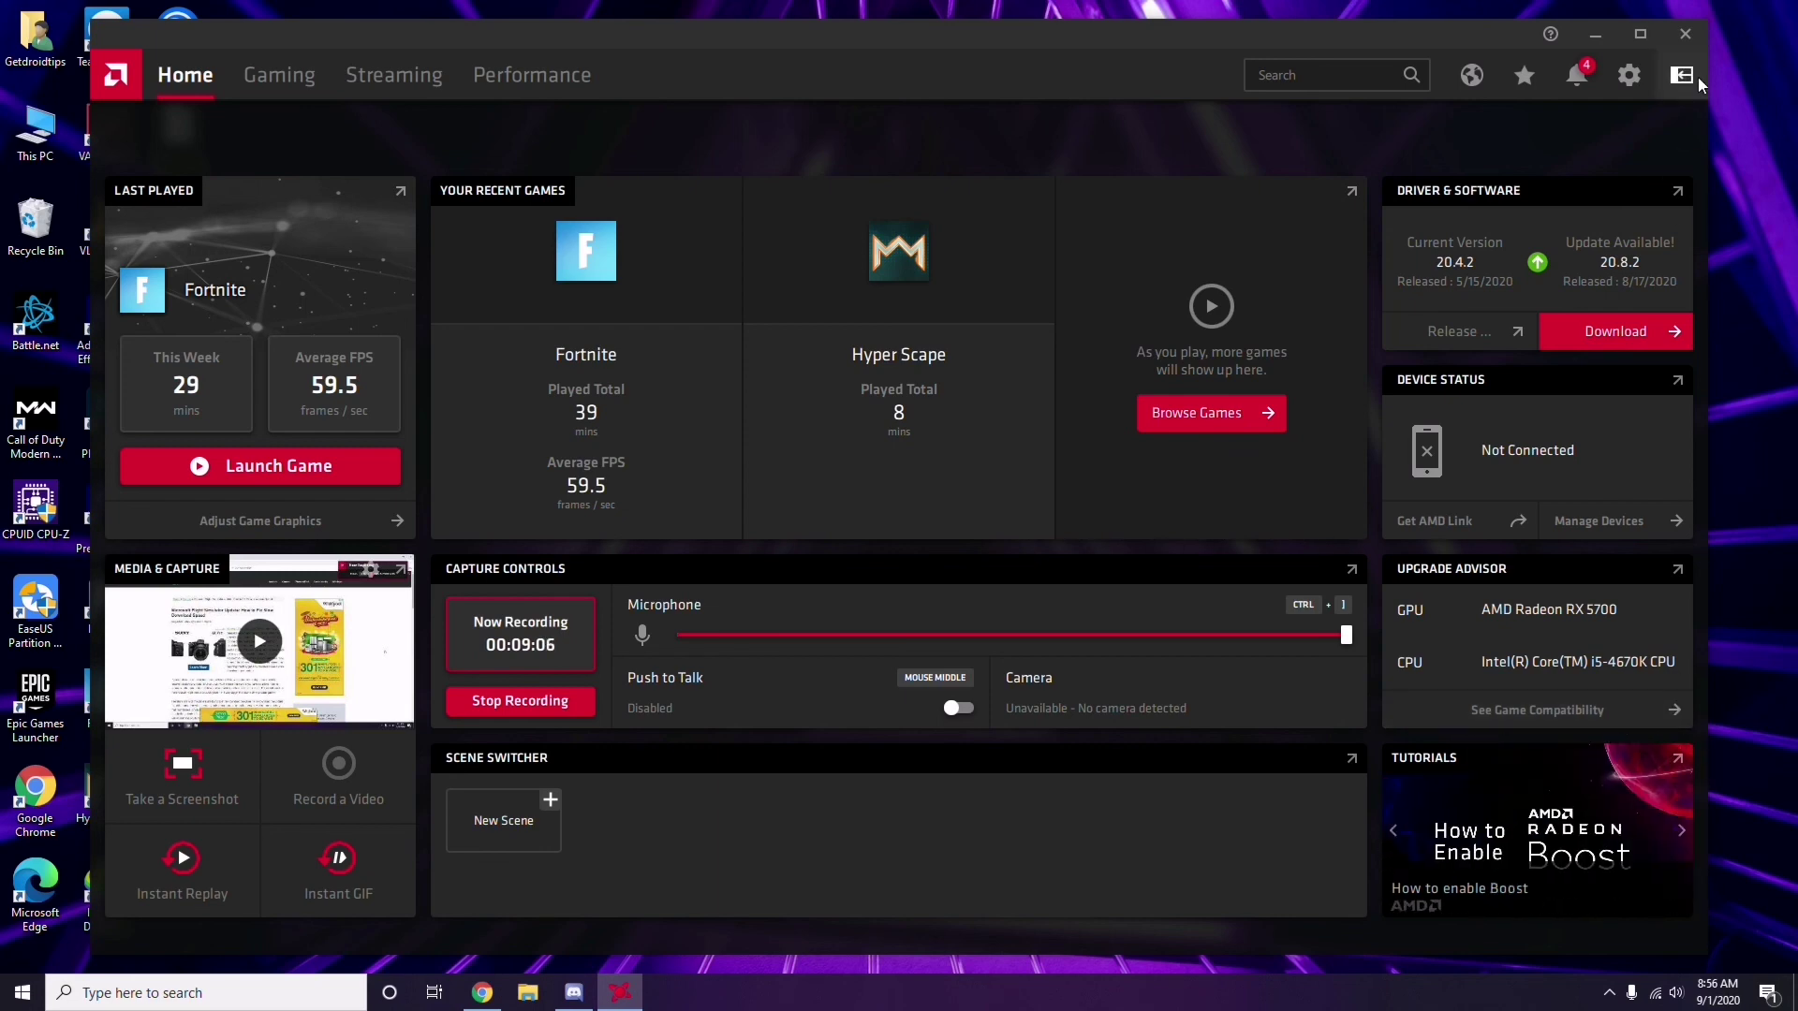
pyautogui.click(1690, 38)
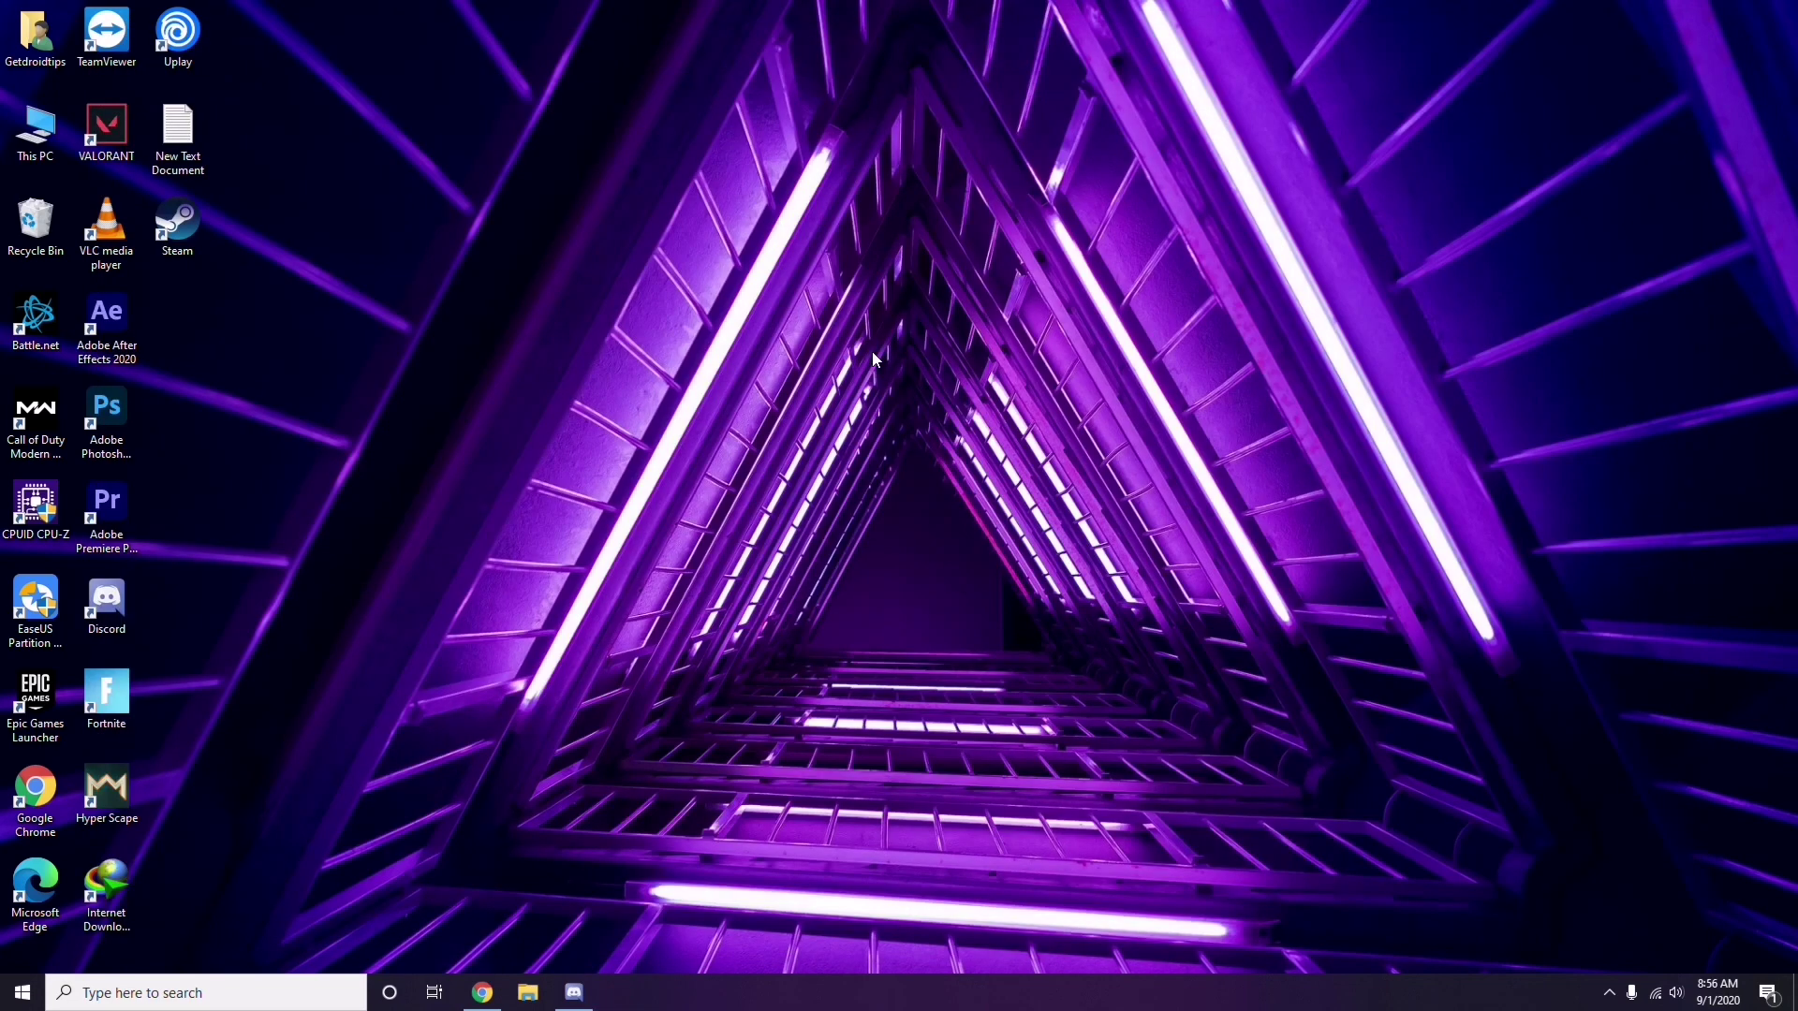
pyautogui.click(25, 994)
pyautogui.click(810, 700)
pyautogui.rightClick(498, 433)
pyautogui.click(550, 515)
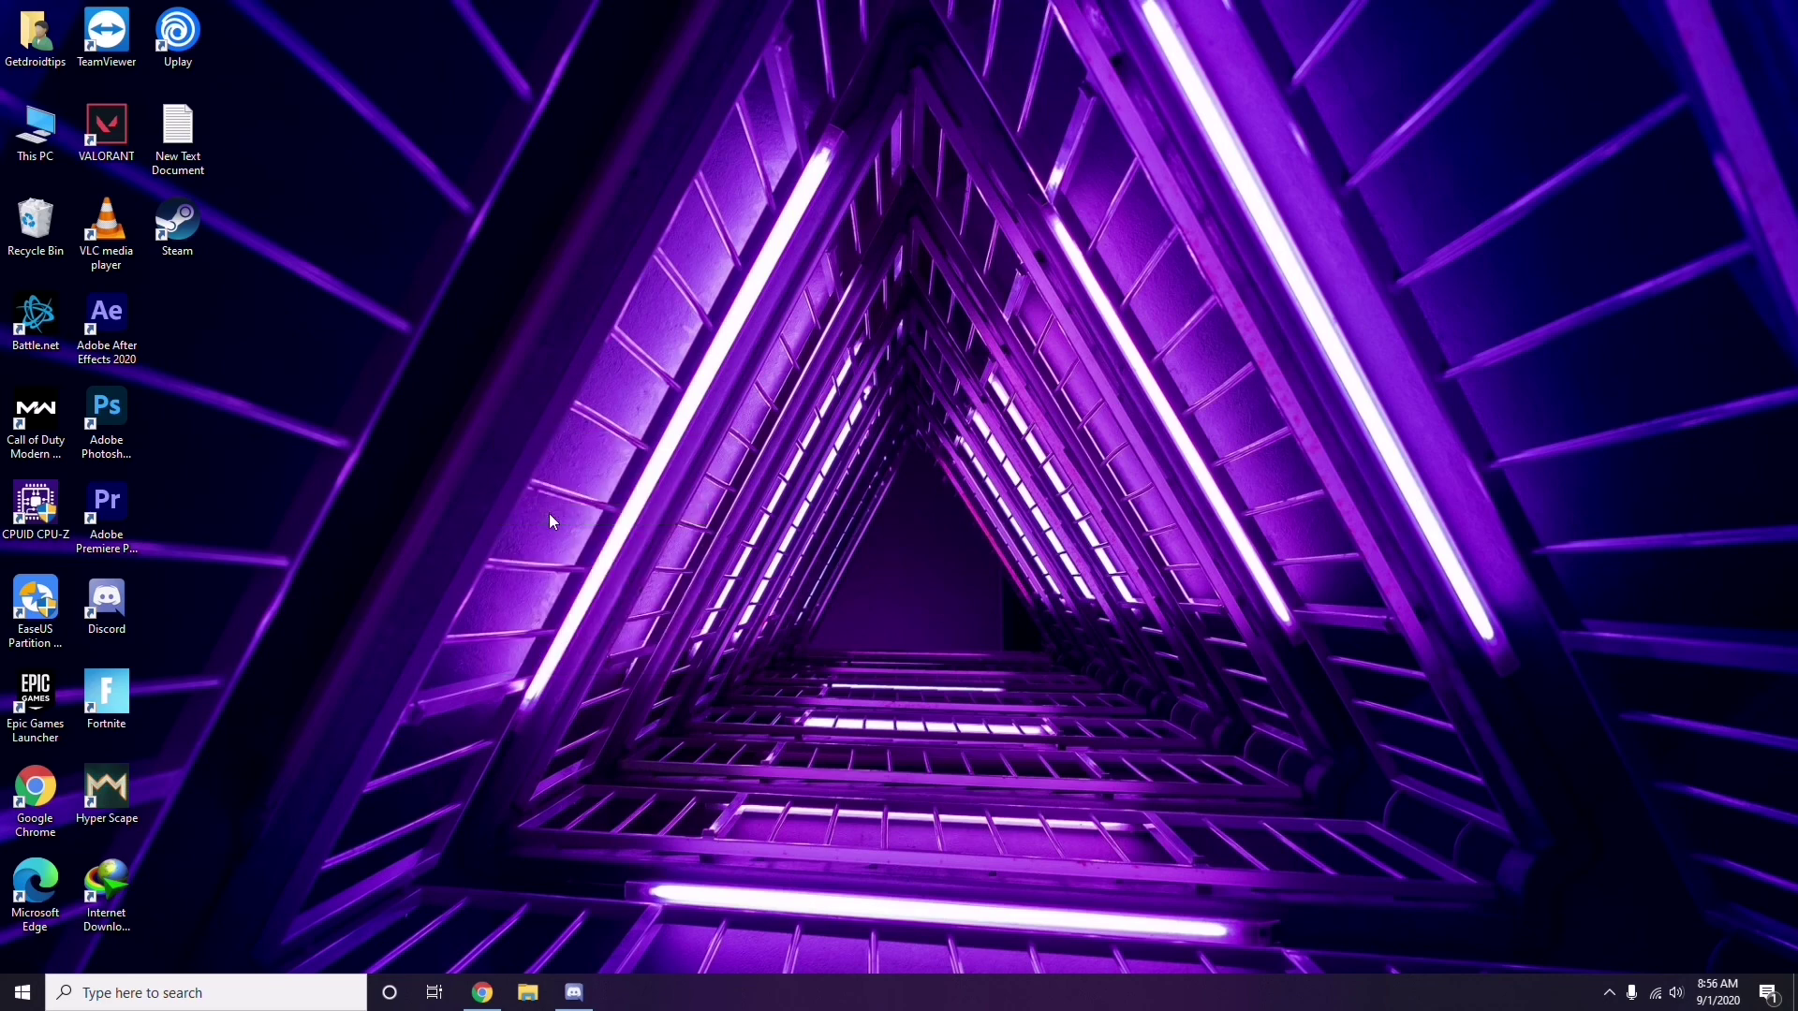